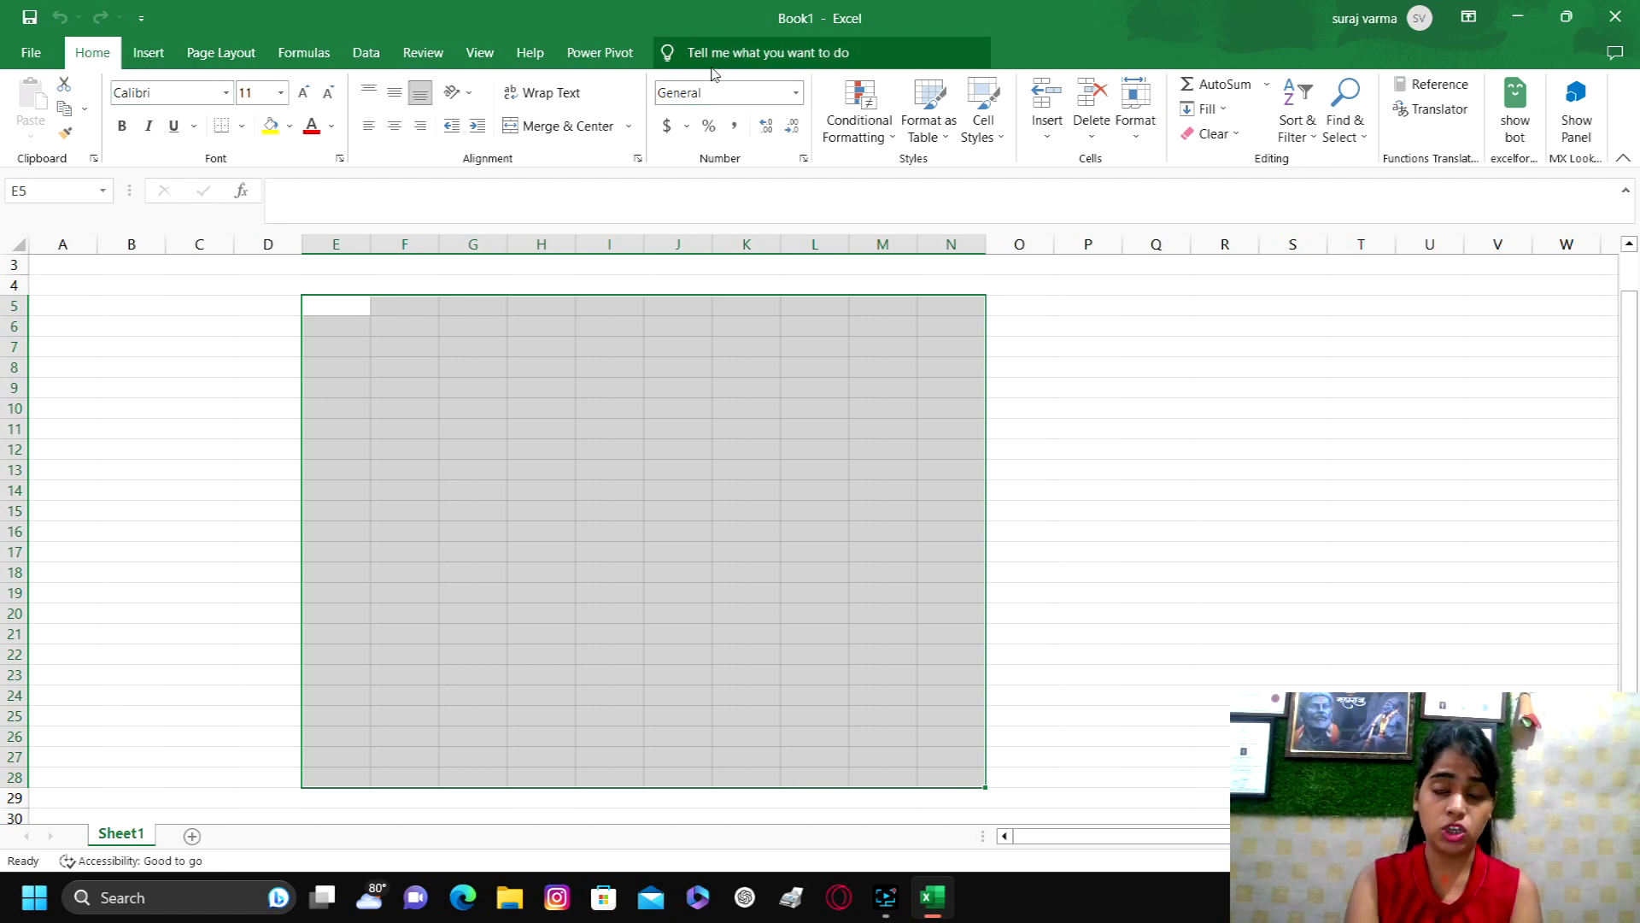
# Enter the formula =RANDBETWEEN(50,75) in cell F6
pyautogui.click(232, 352)
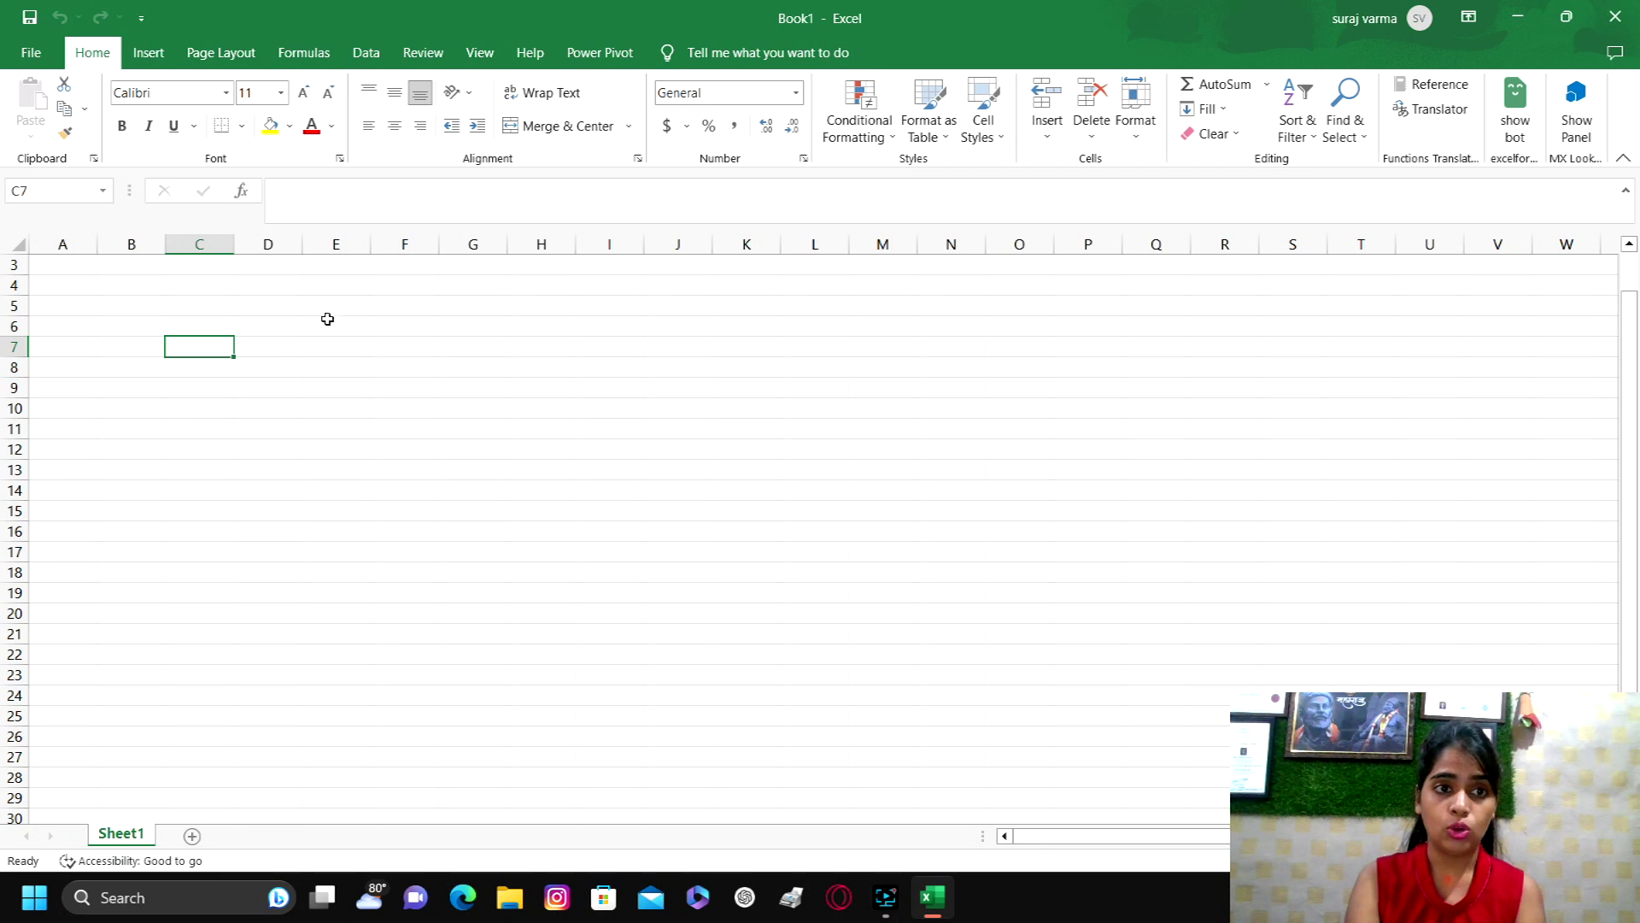
pyautogui.click(300, 332)
pyautogui.click(374, 369)
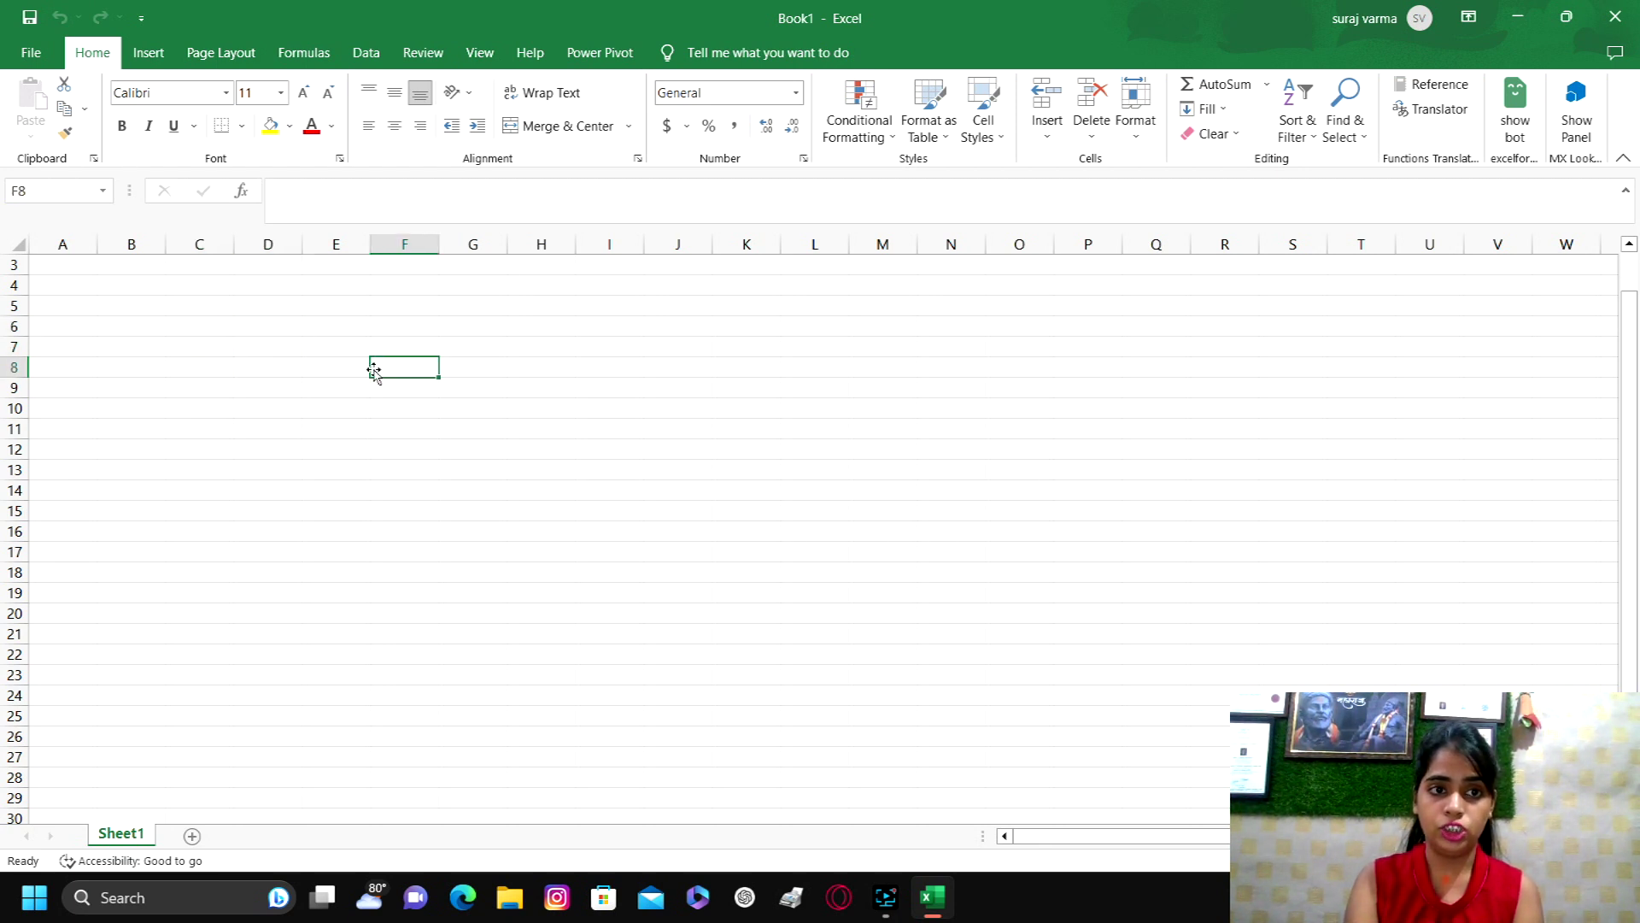
pyautogui.click(405, 315)
pyautogui.click(665, 410)
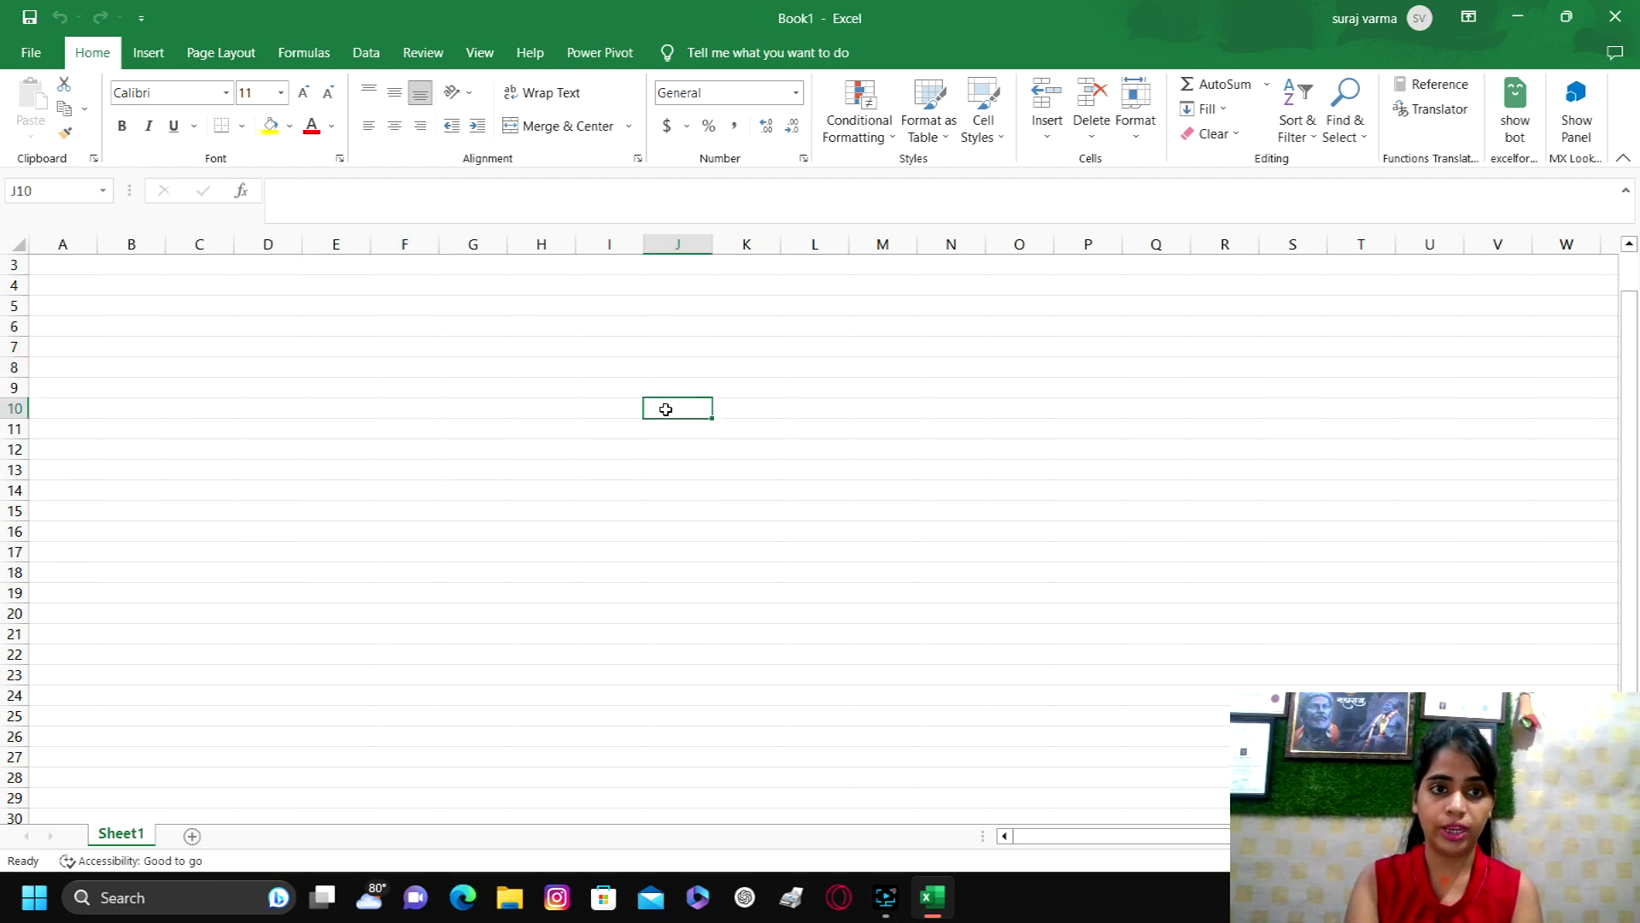
pyautogui.click(426, 321)
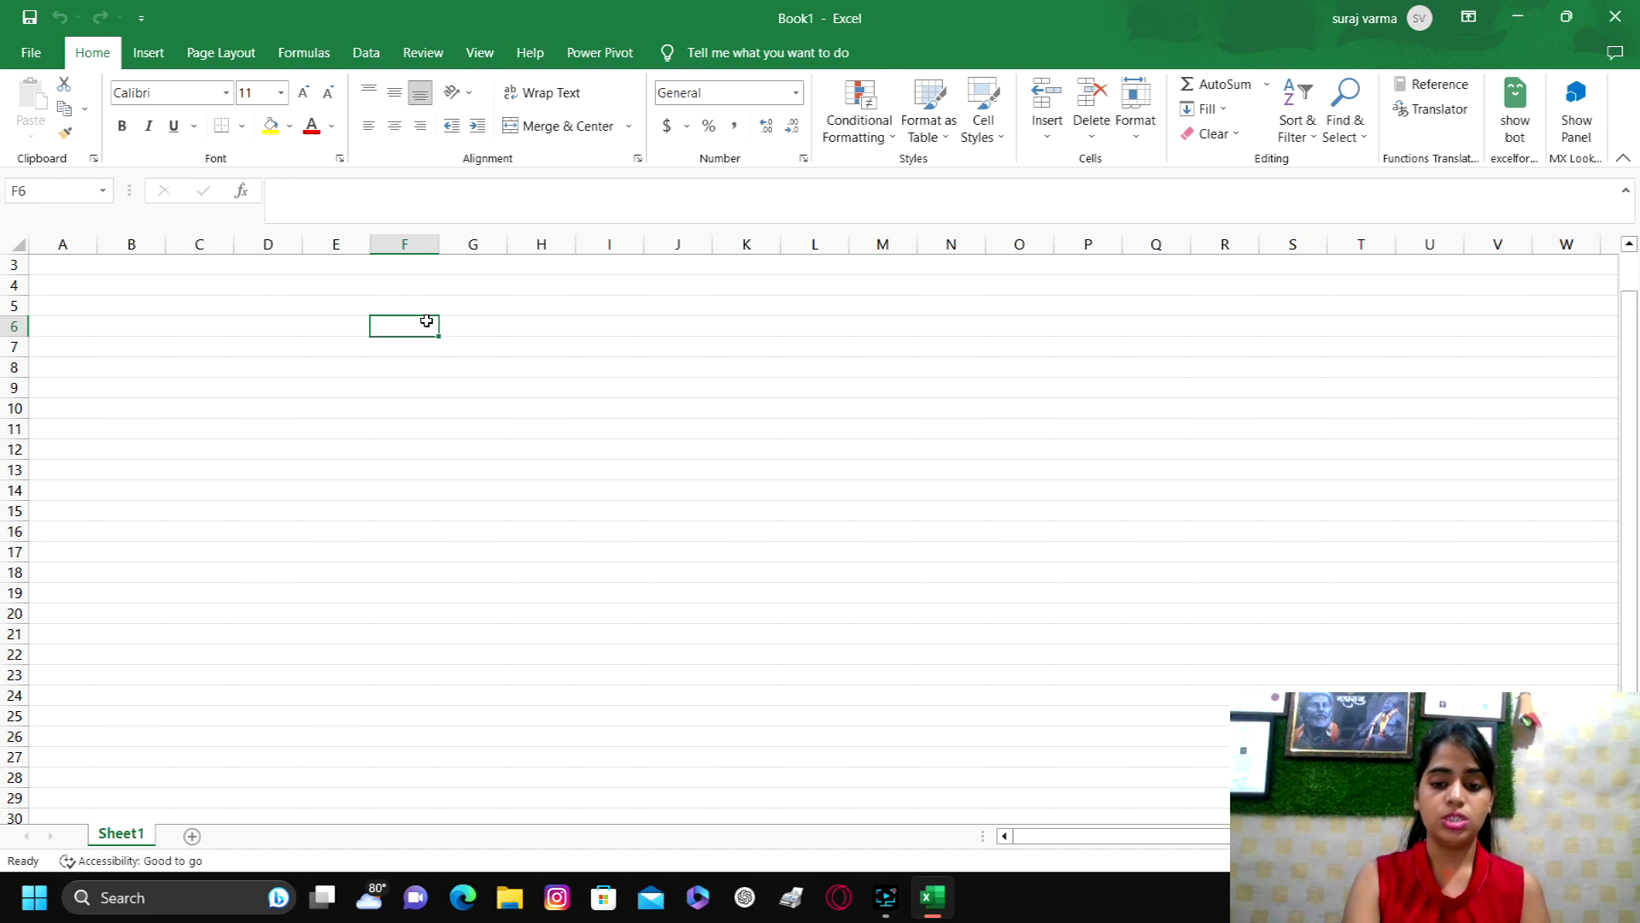
pyautogui.write('=rand')
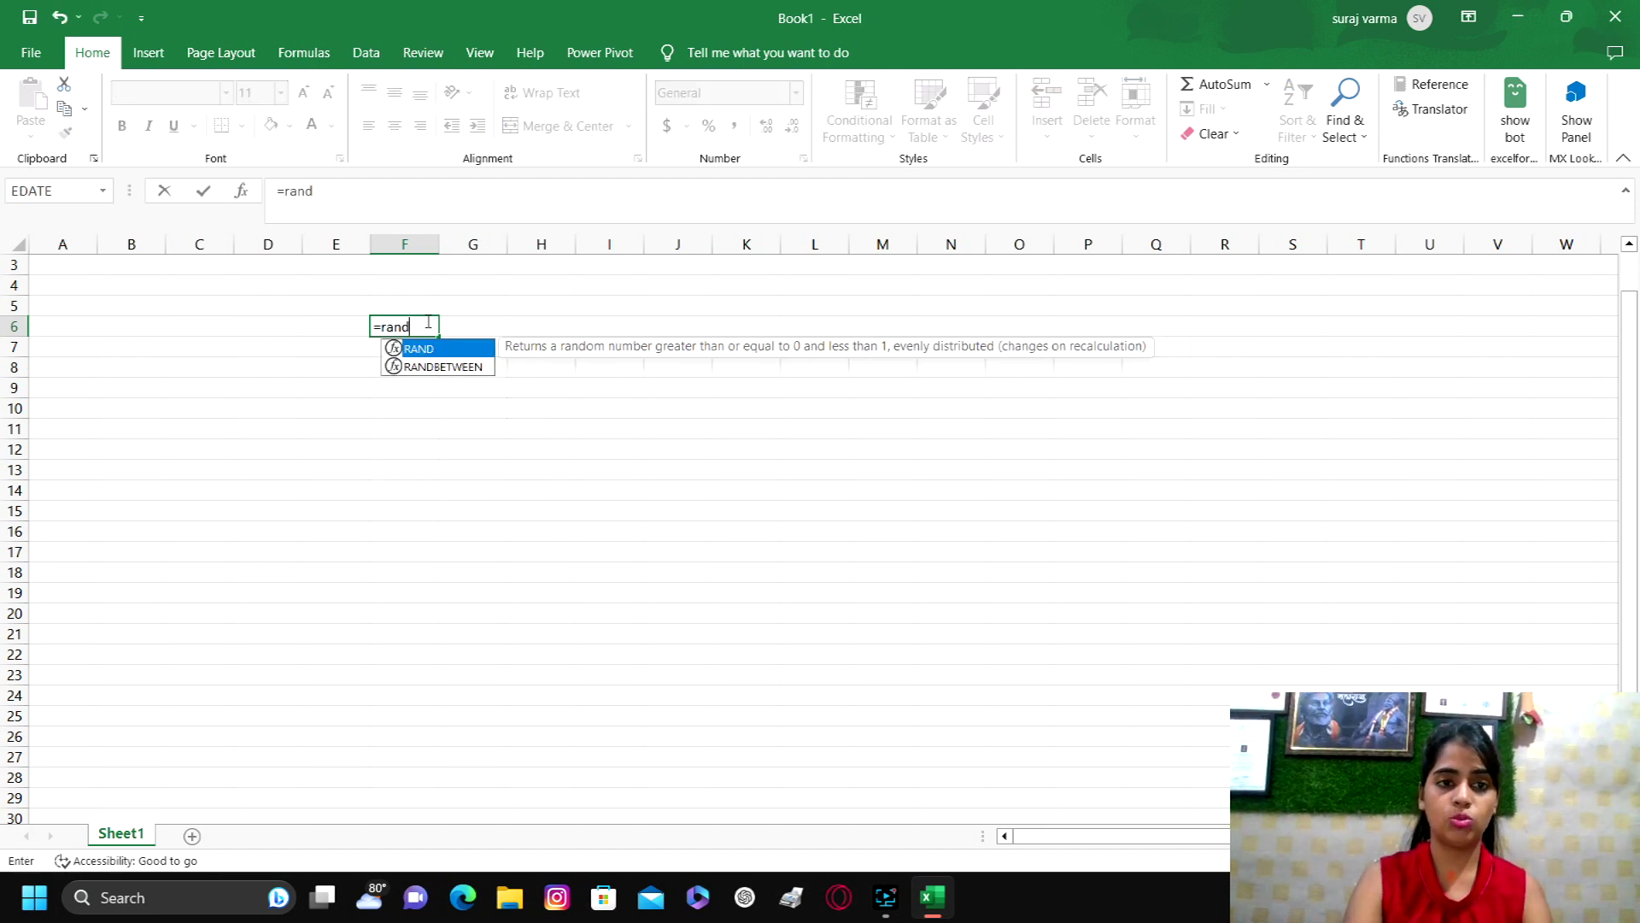
pyautogui.doubleClick(444, 368)
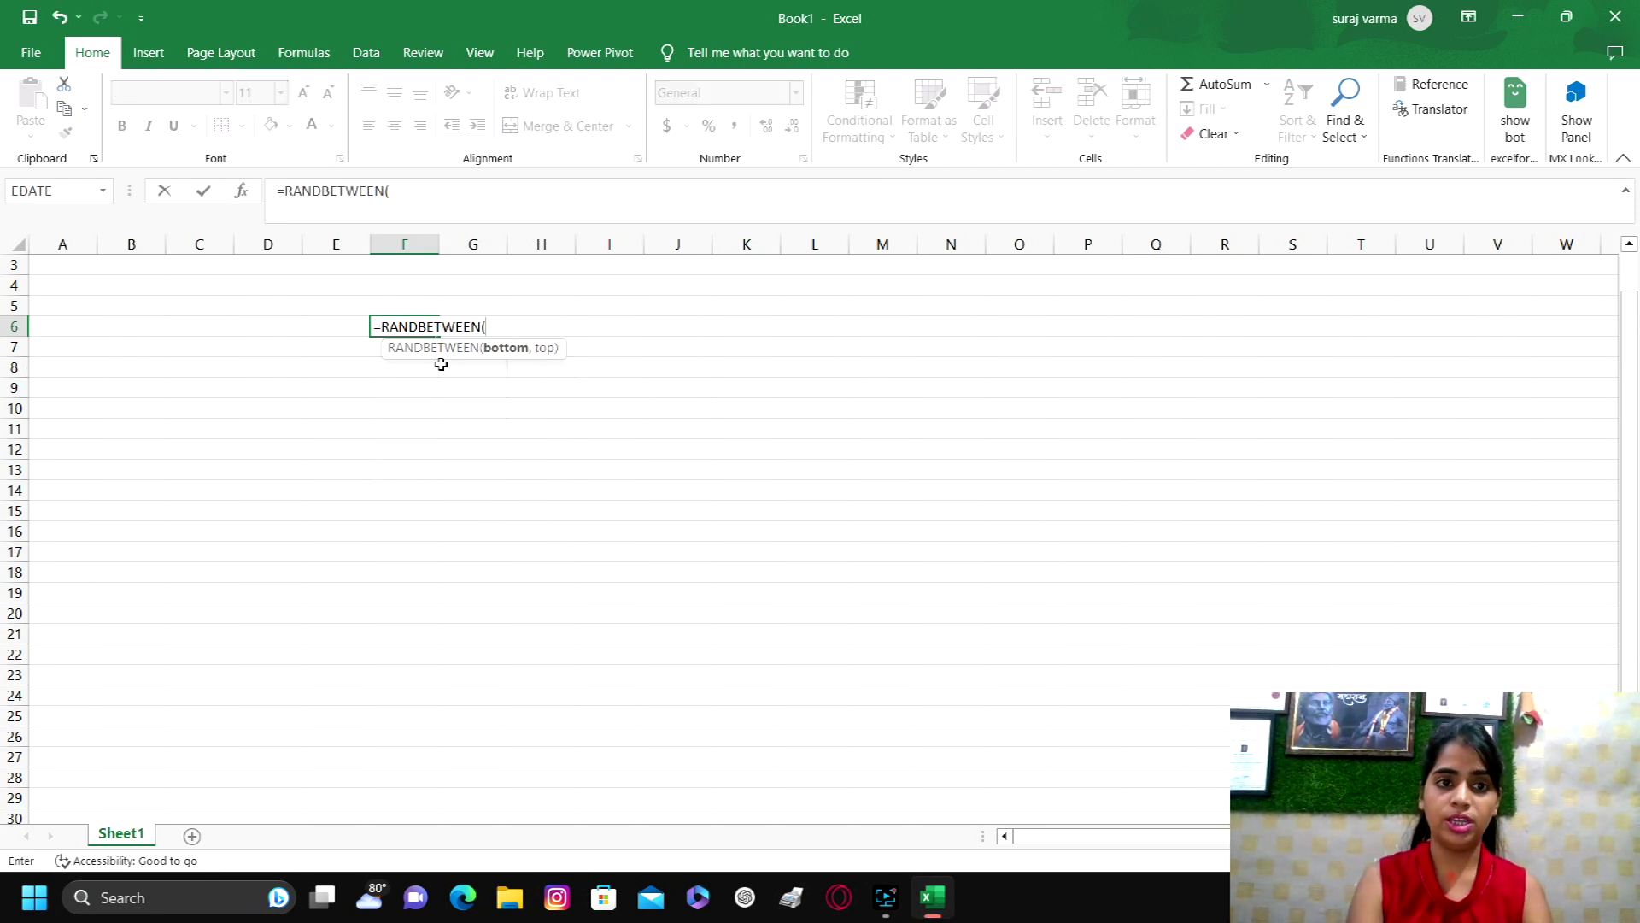
pyautogui.write('50,75)')
pyautogui.press('Up')
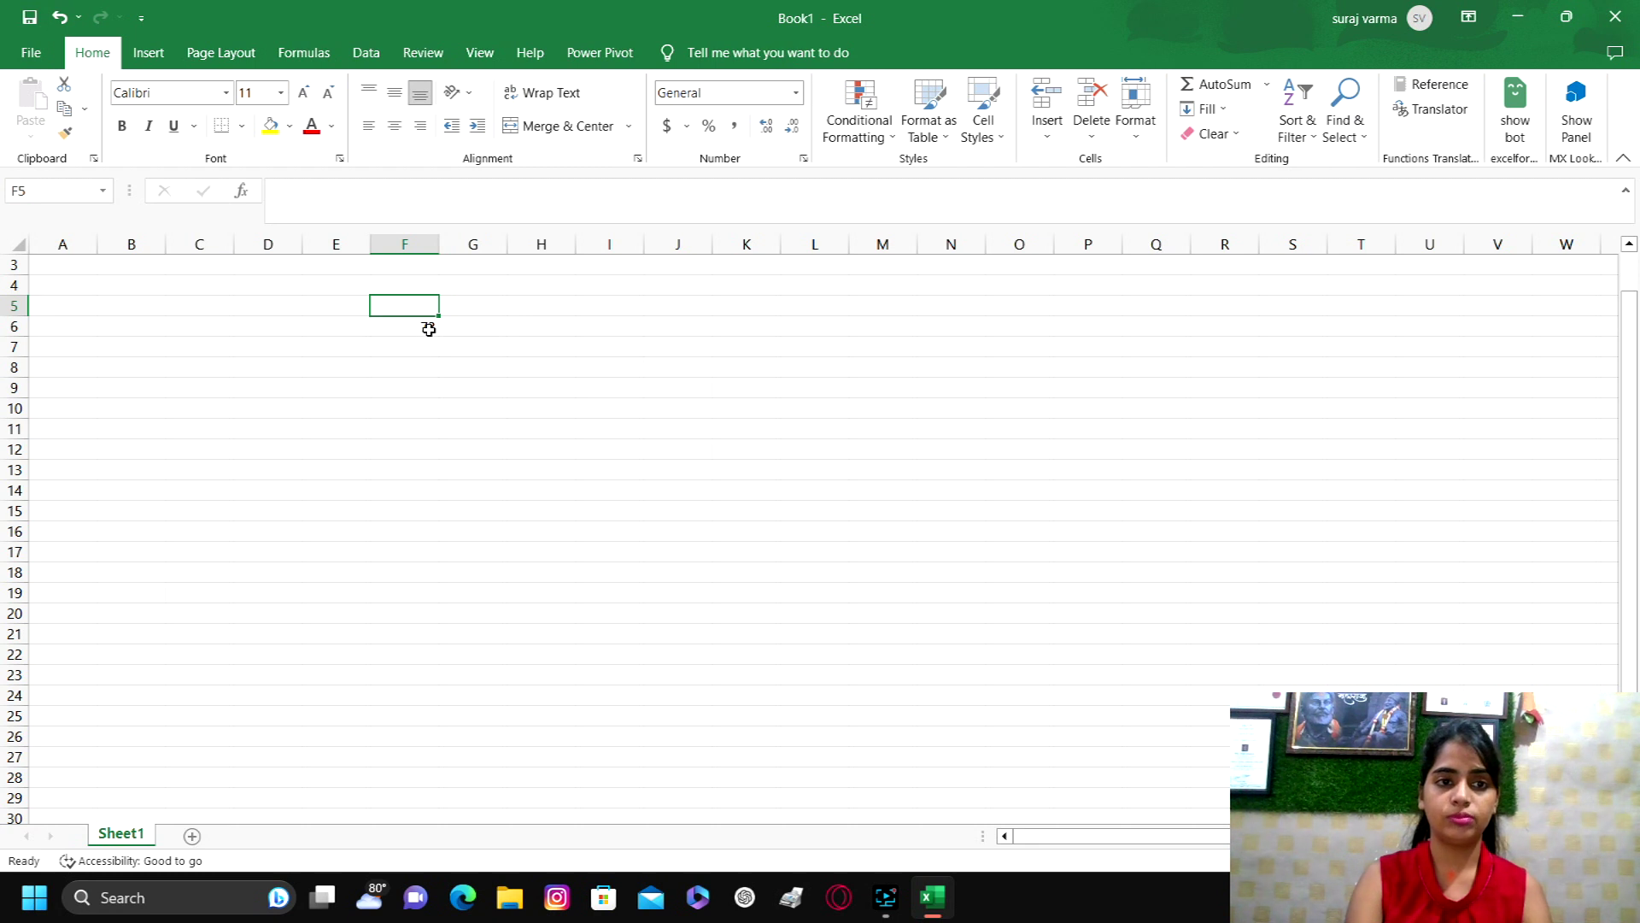
# Fill the formula across F6:J14 and convert the block to fixed values with Paste Special
pyautogui.moveTo(429, 329); pyautogui.dragTo(662, 496)
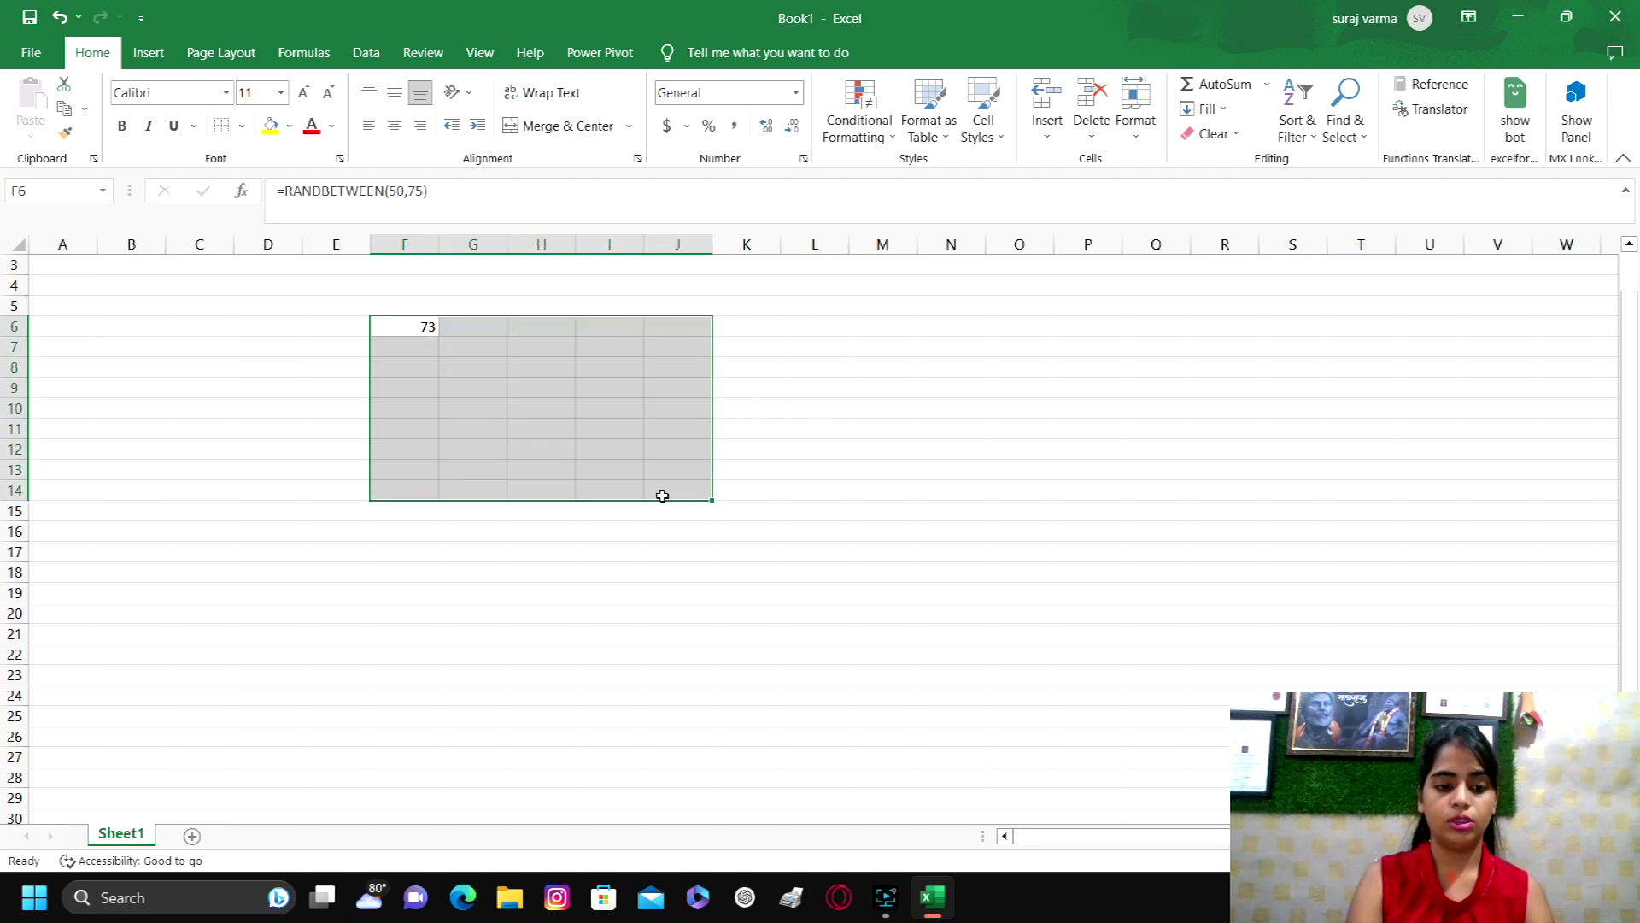
pyautogui.hotkey('ctrl', 'd')
pyautogui.hotkey('ctrl', 'r')
pyautogui.hotkey('ctrl', 'c')
pyautogui.hotkey('ctrl', 'alt', 'v')
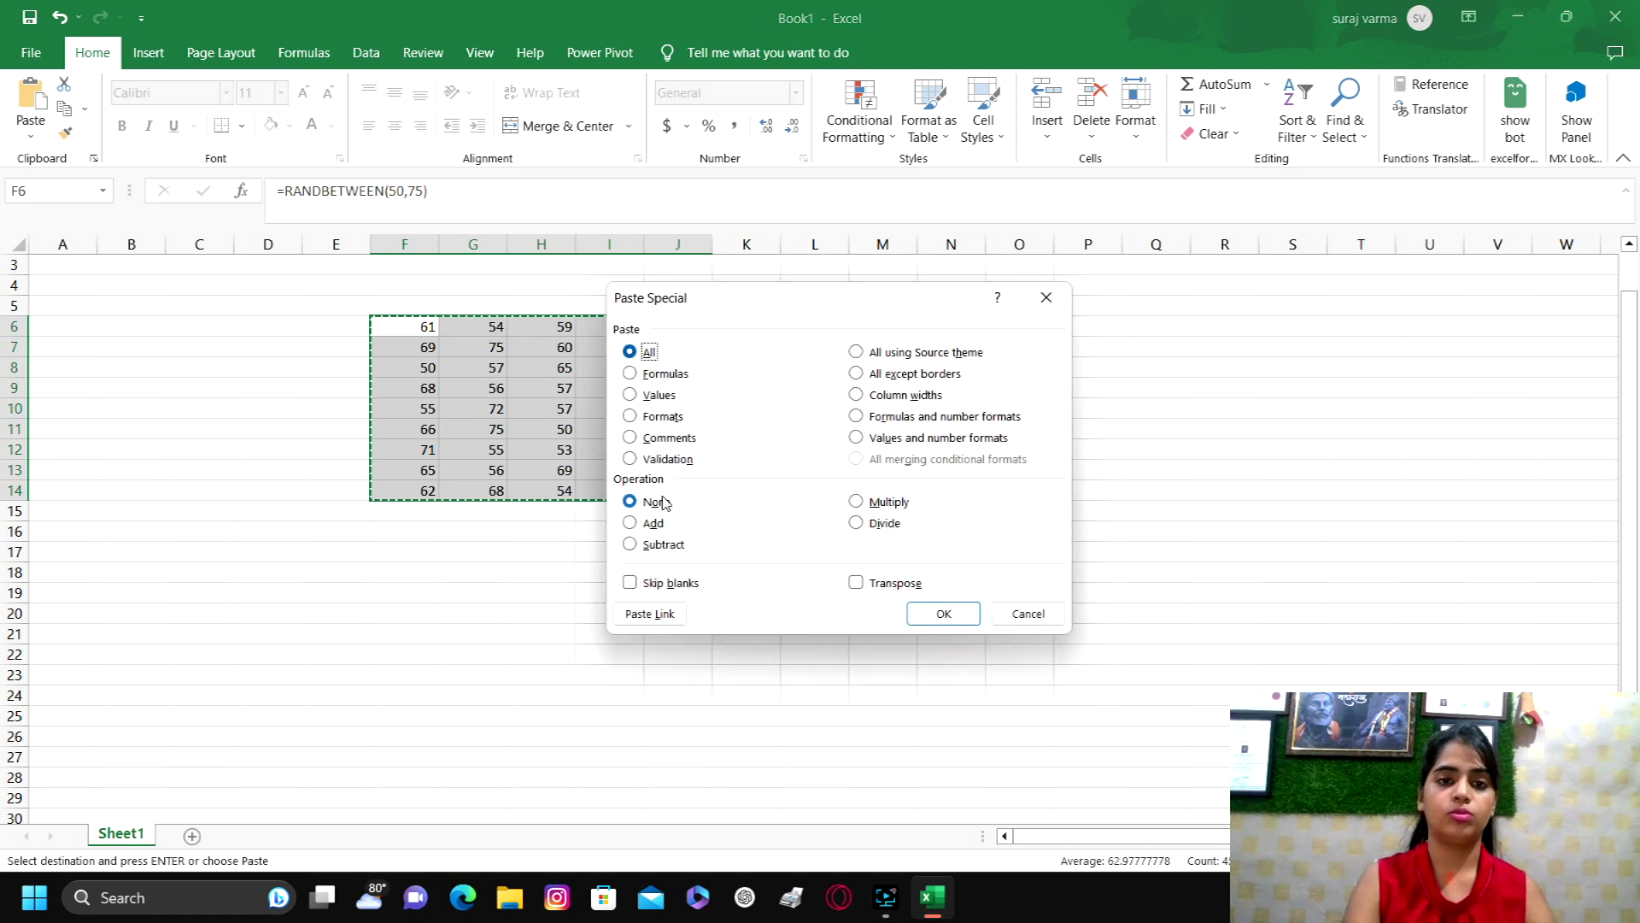
pyautogui.click(659, 395)
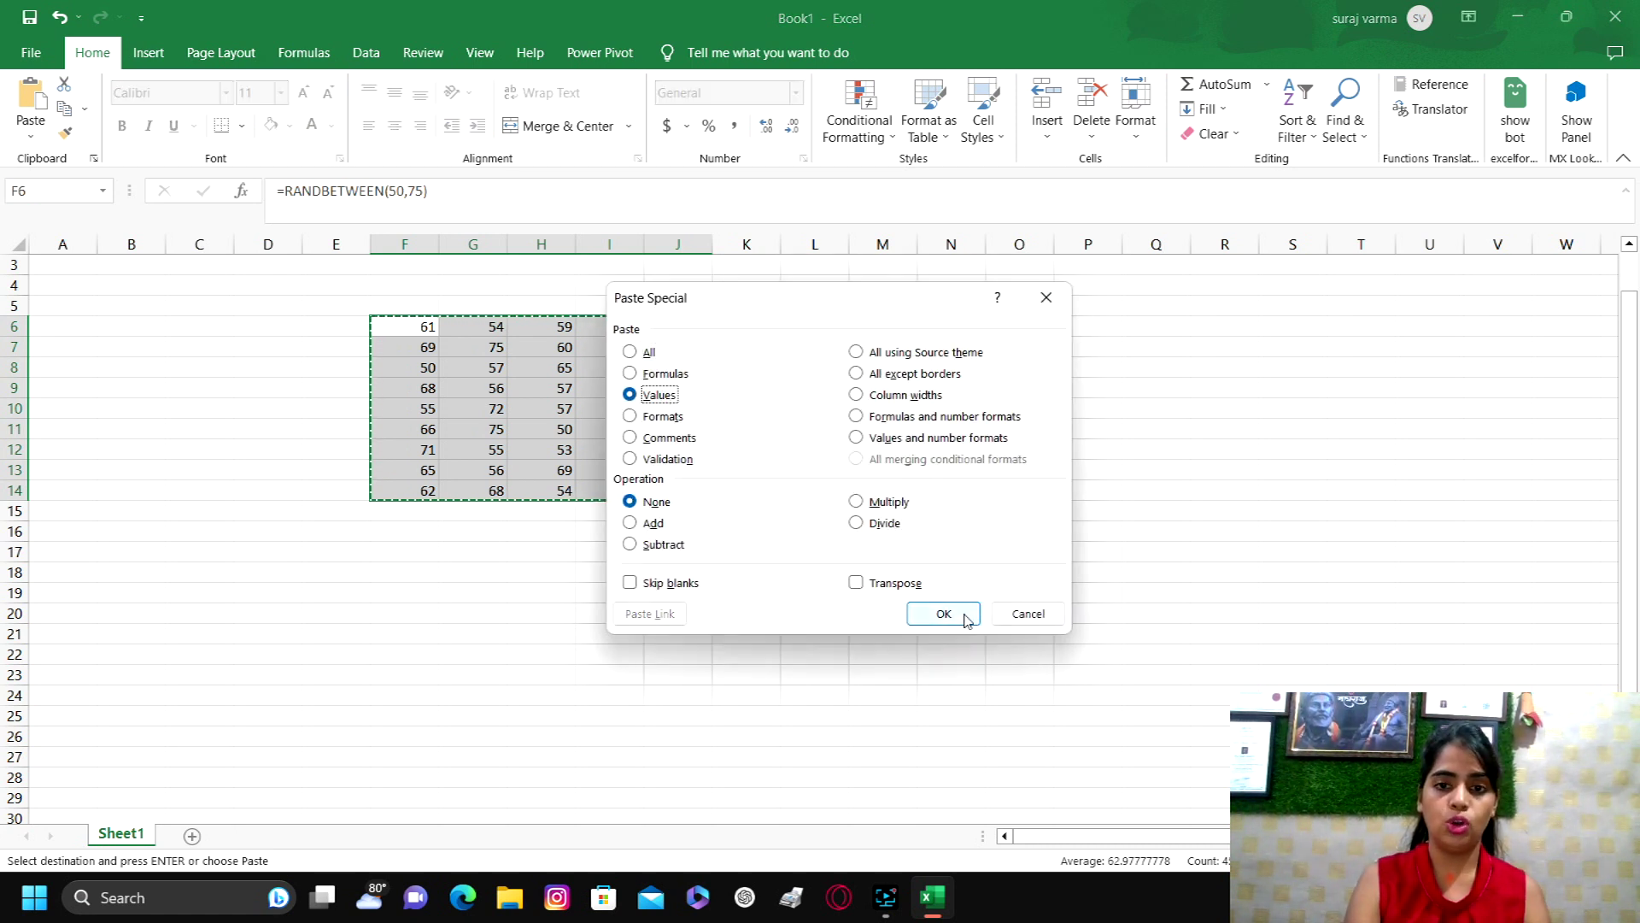
pyautogui.click(964, 614)
pyautogui.click(963, 613)
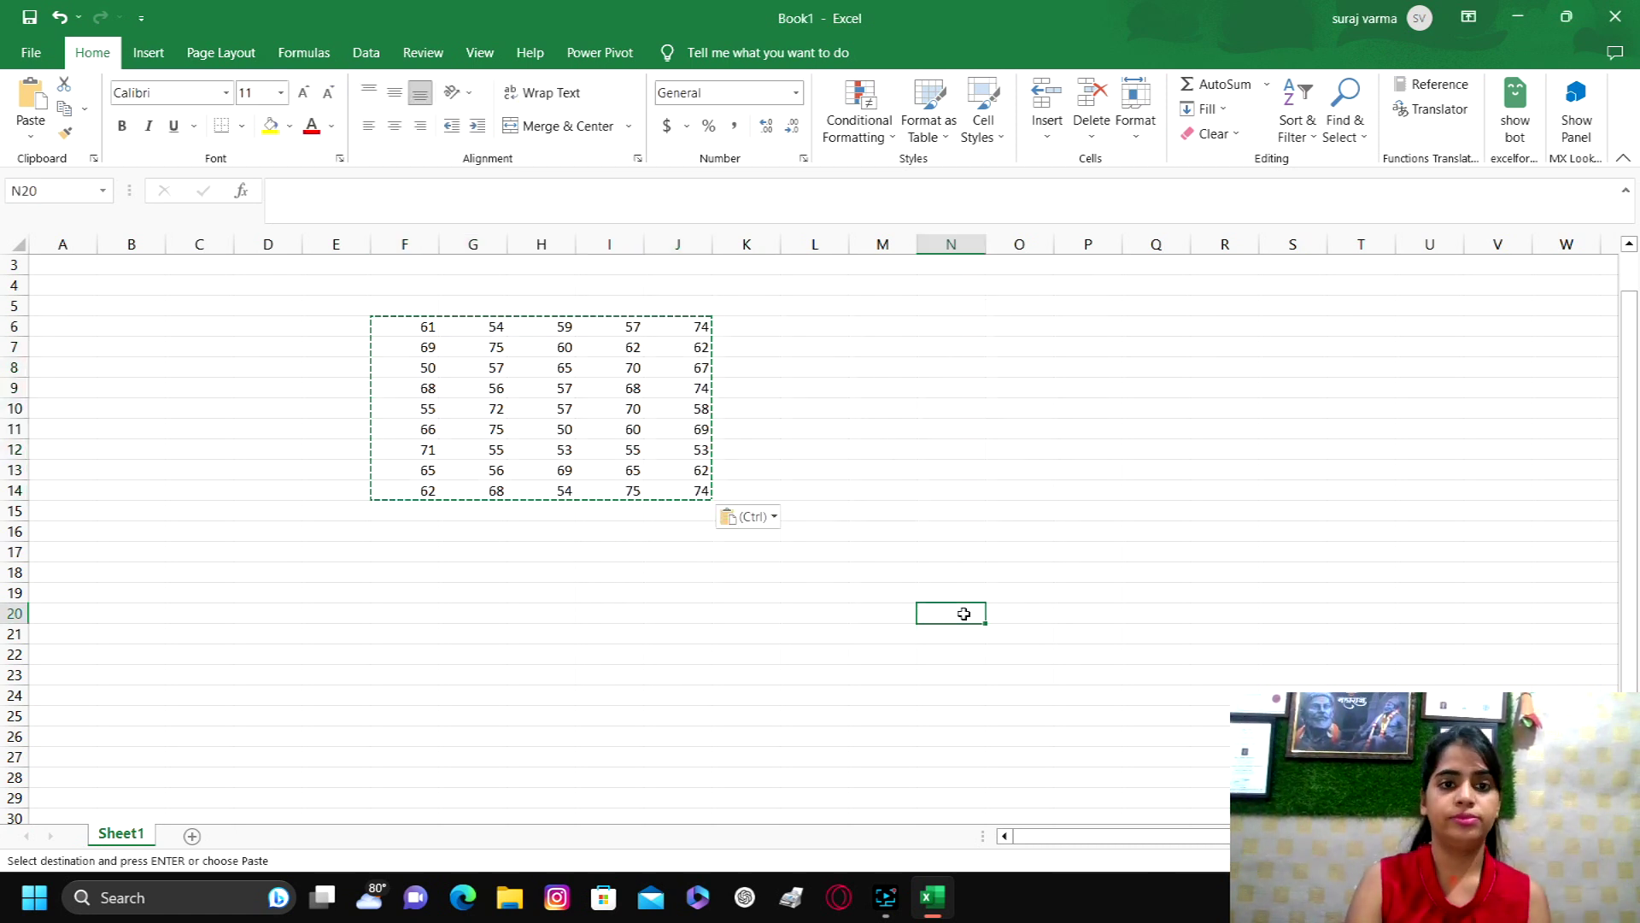
# Paste a trial copy of the numbers at N17, undo it, and select F6:J6
pyautogui.moveTo(407, 322); pyautogui.dragTo(688, 494)
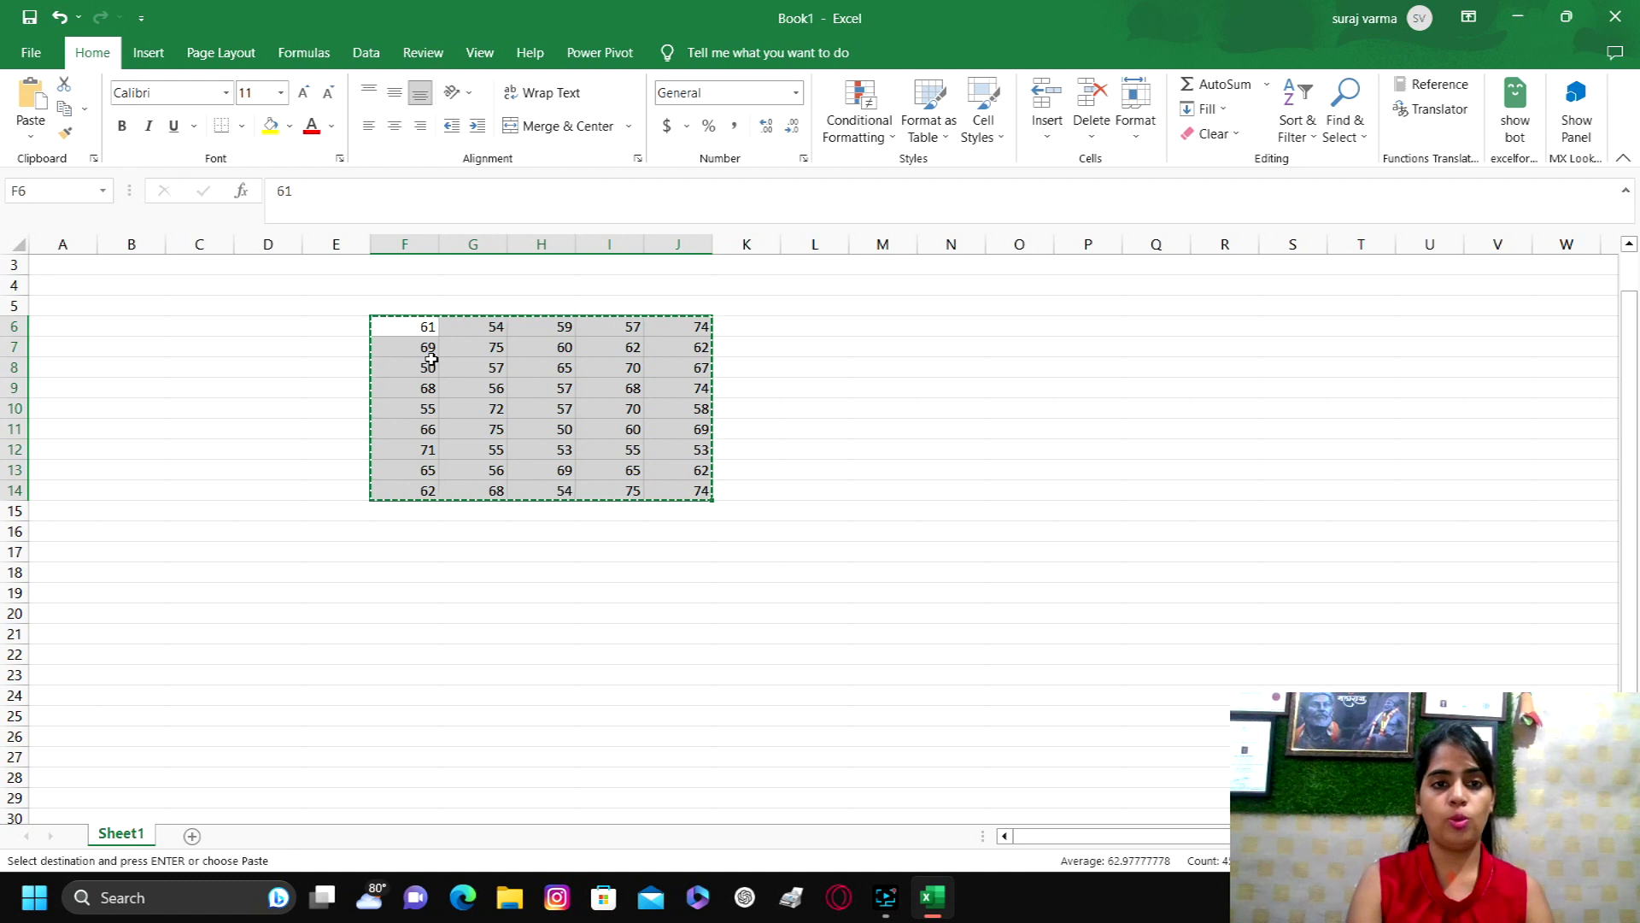
pyautogui.click(956, 554)
pyautogui.hotkey('ctrl', 'v')
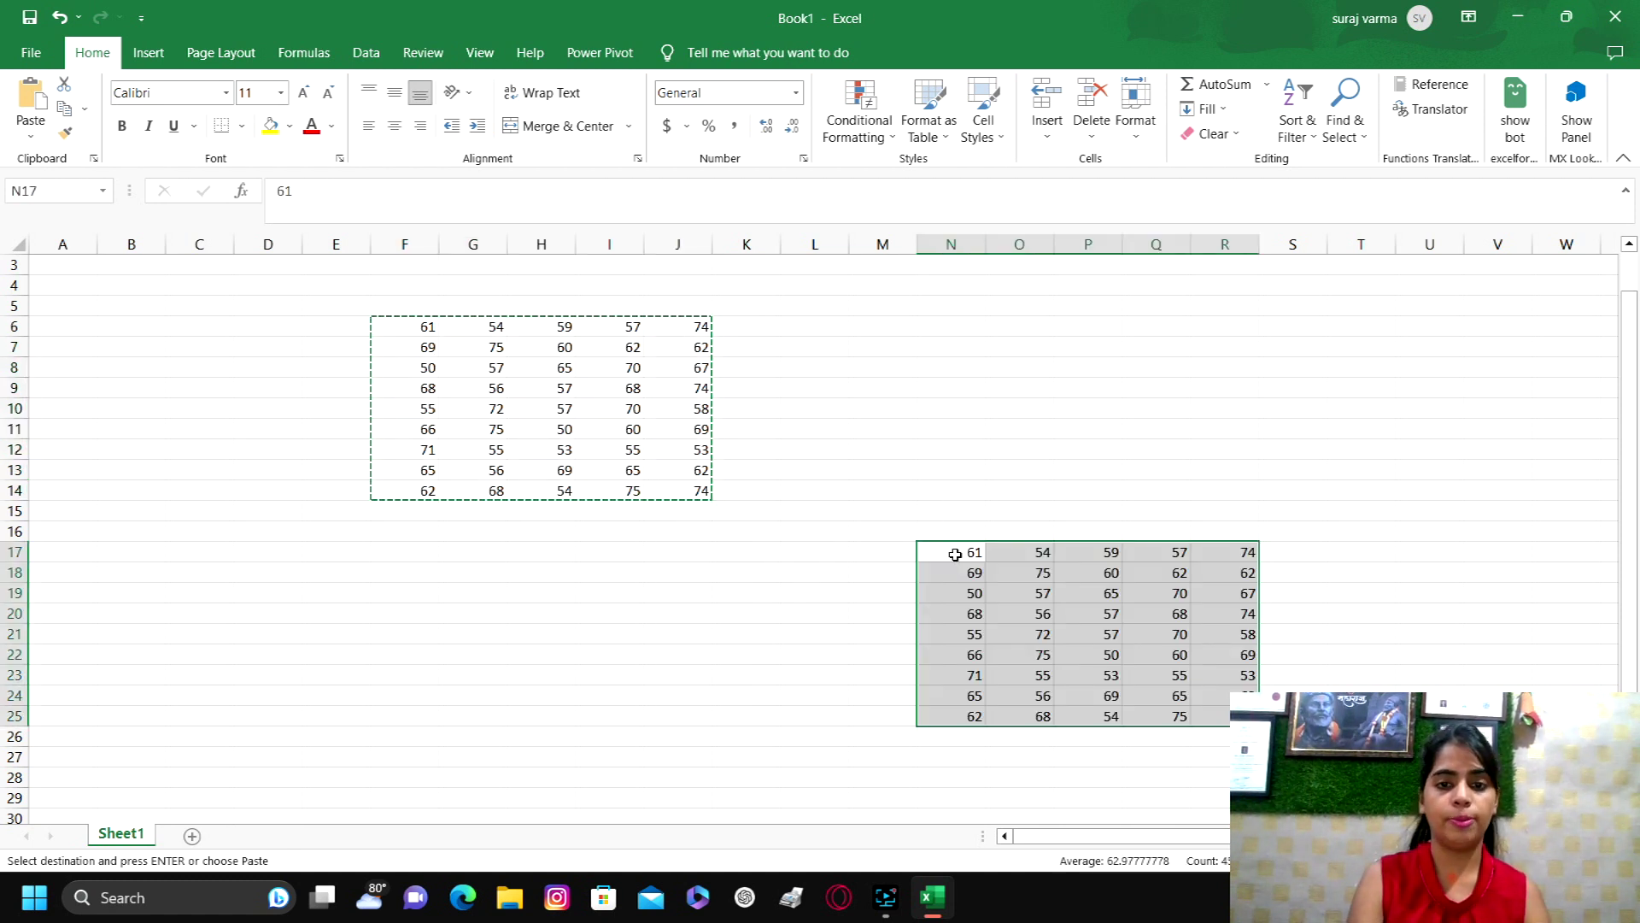
pyautogui.hotkey('ctrl', 'z')
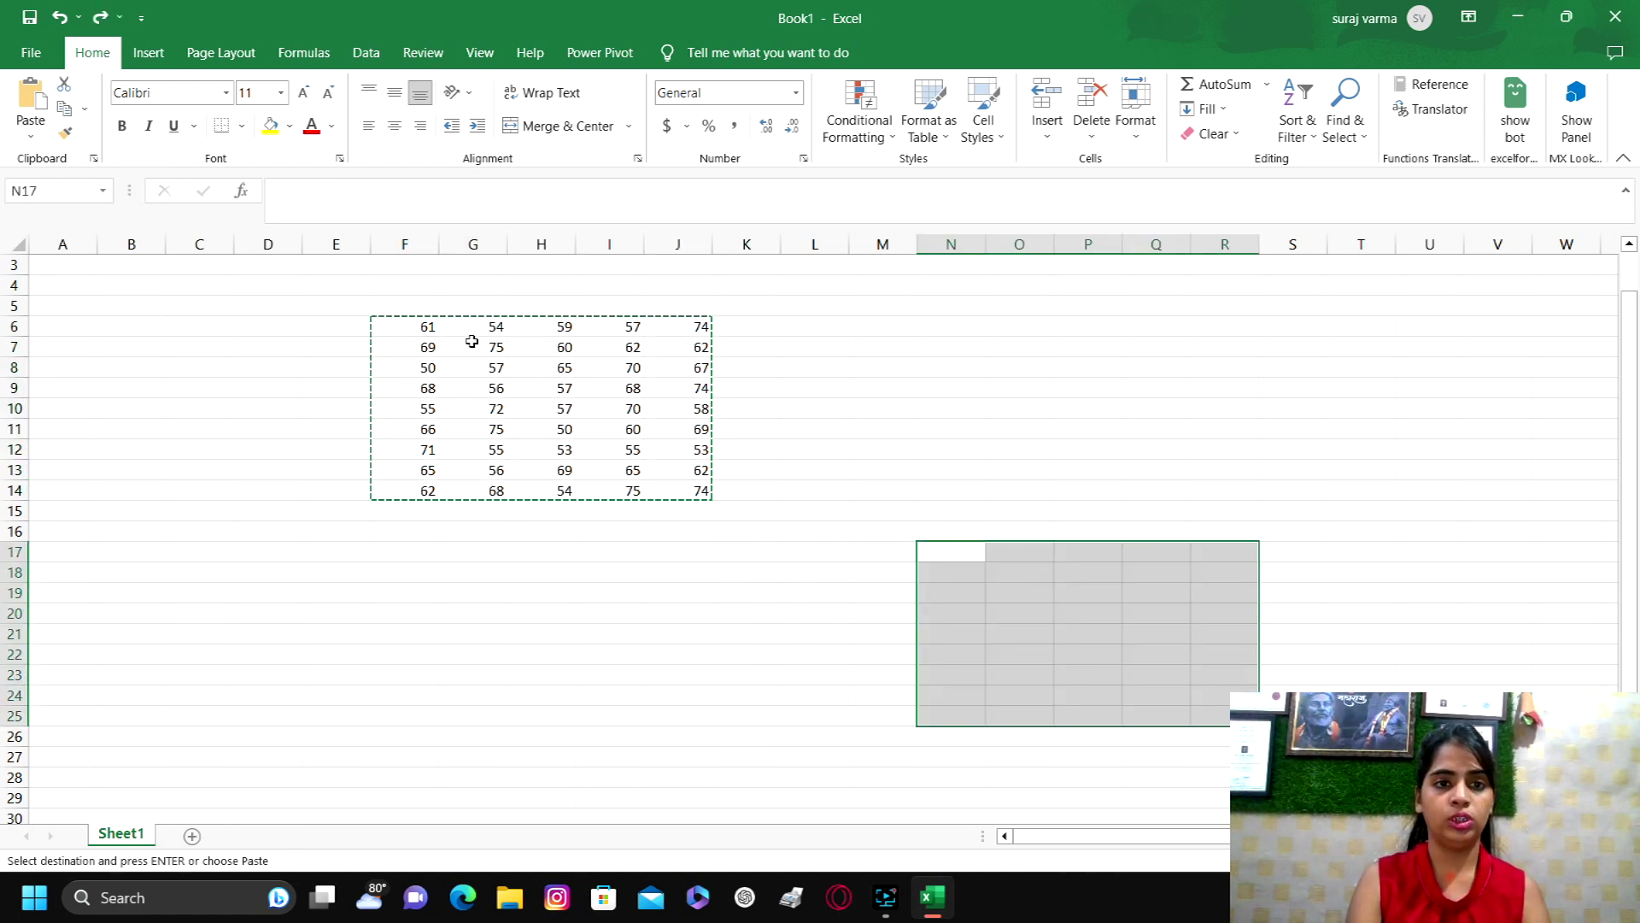
pyautogui.moveTo(409, 322); pyautogui.dragTo(688, 327)
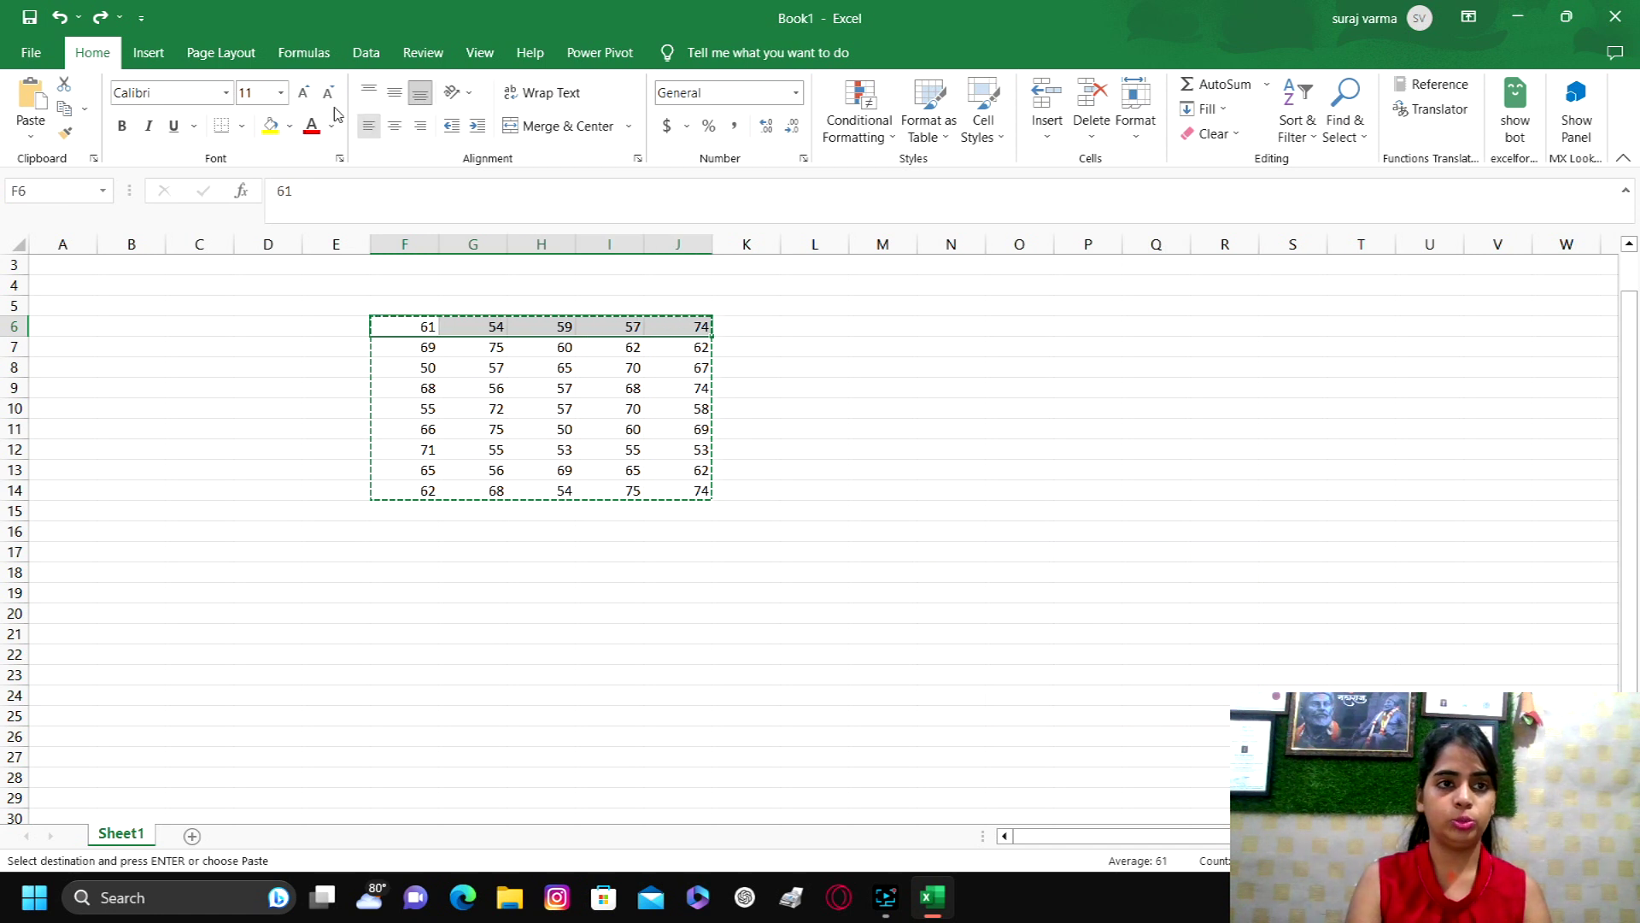
# Set F6:J6 to the Algerian font with a blue fill
pyautogui.click(226, 94)
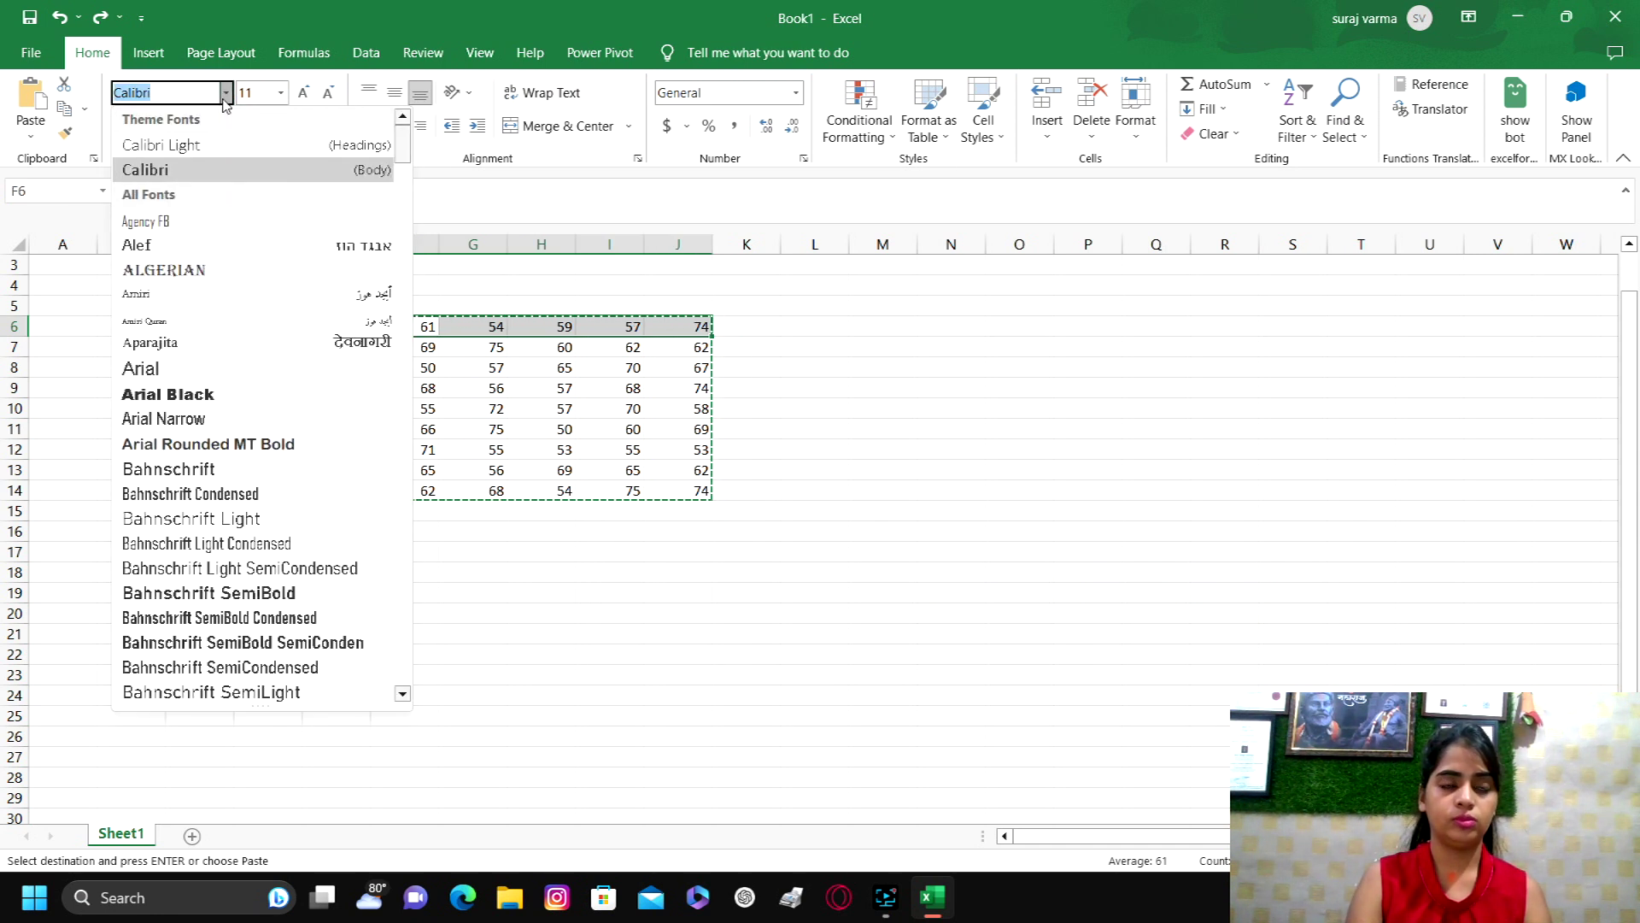
pyautogui.click(227, 293)
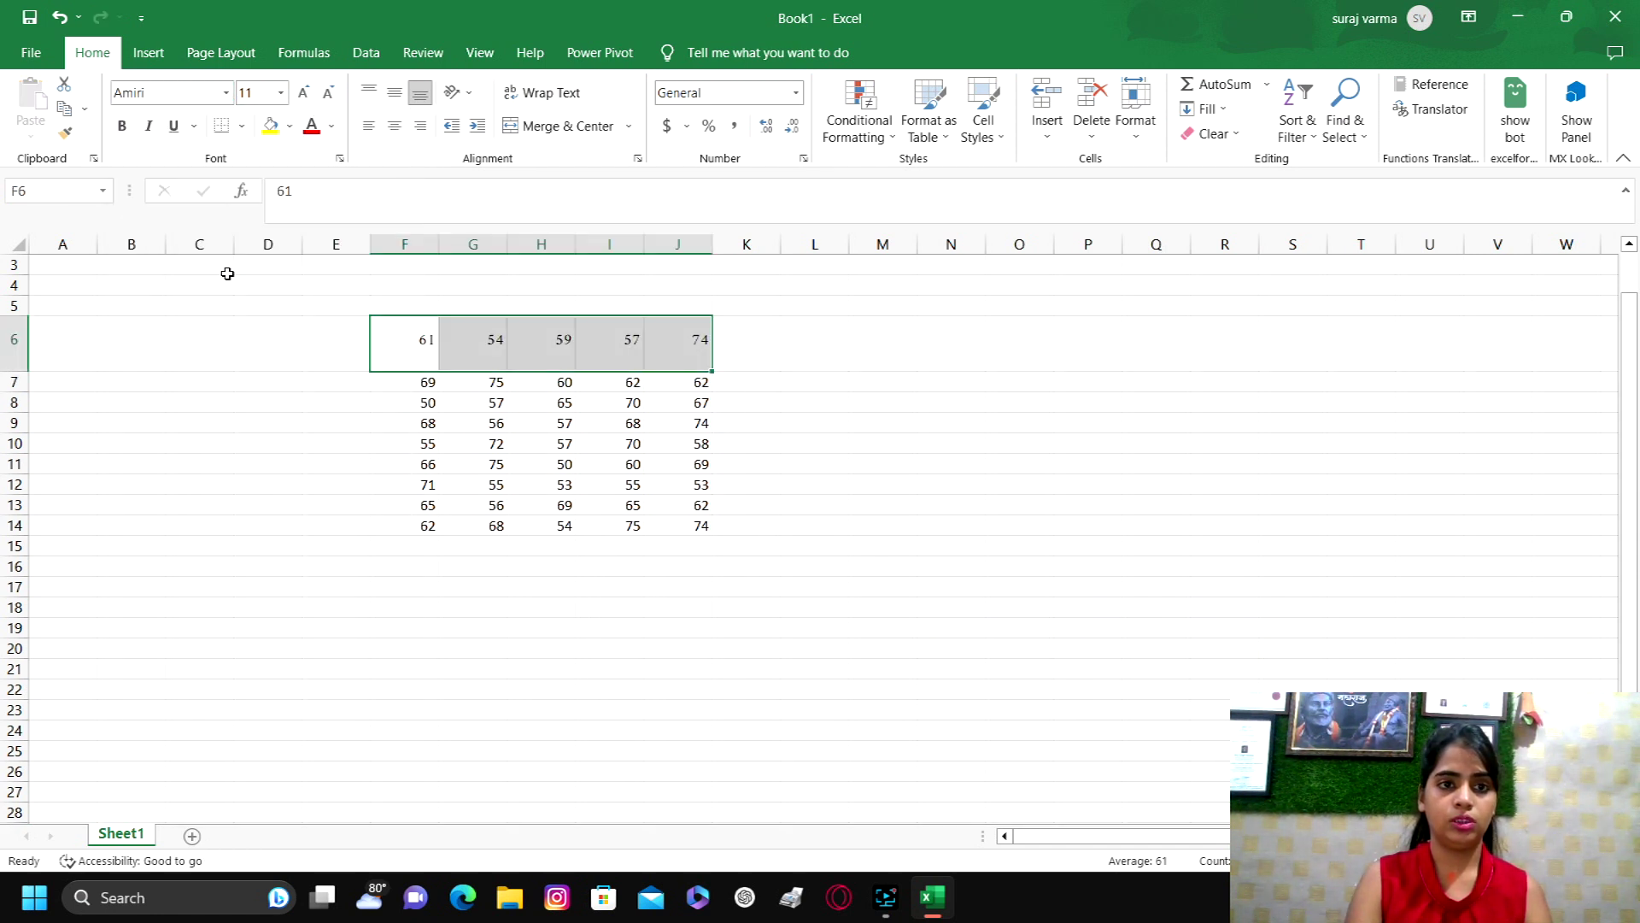
pyautogui.click(227, 92)
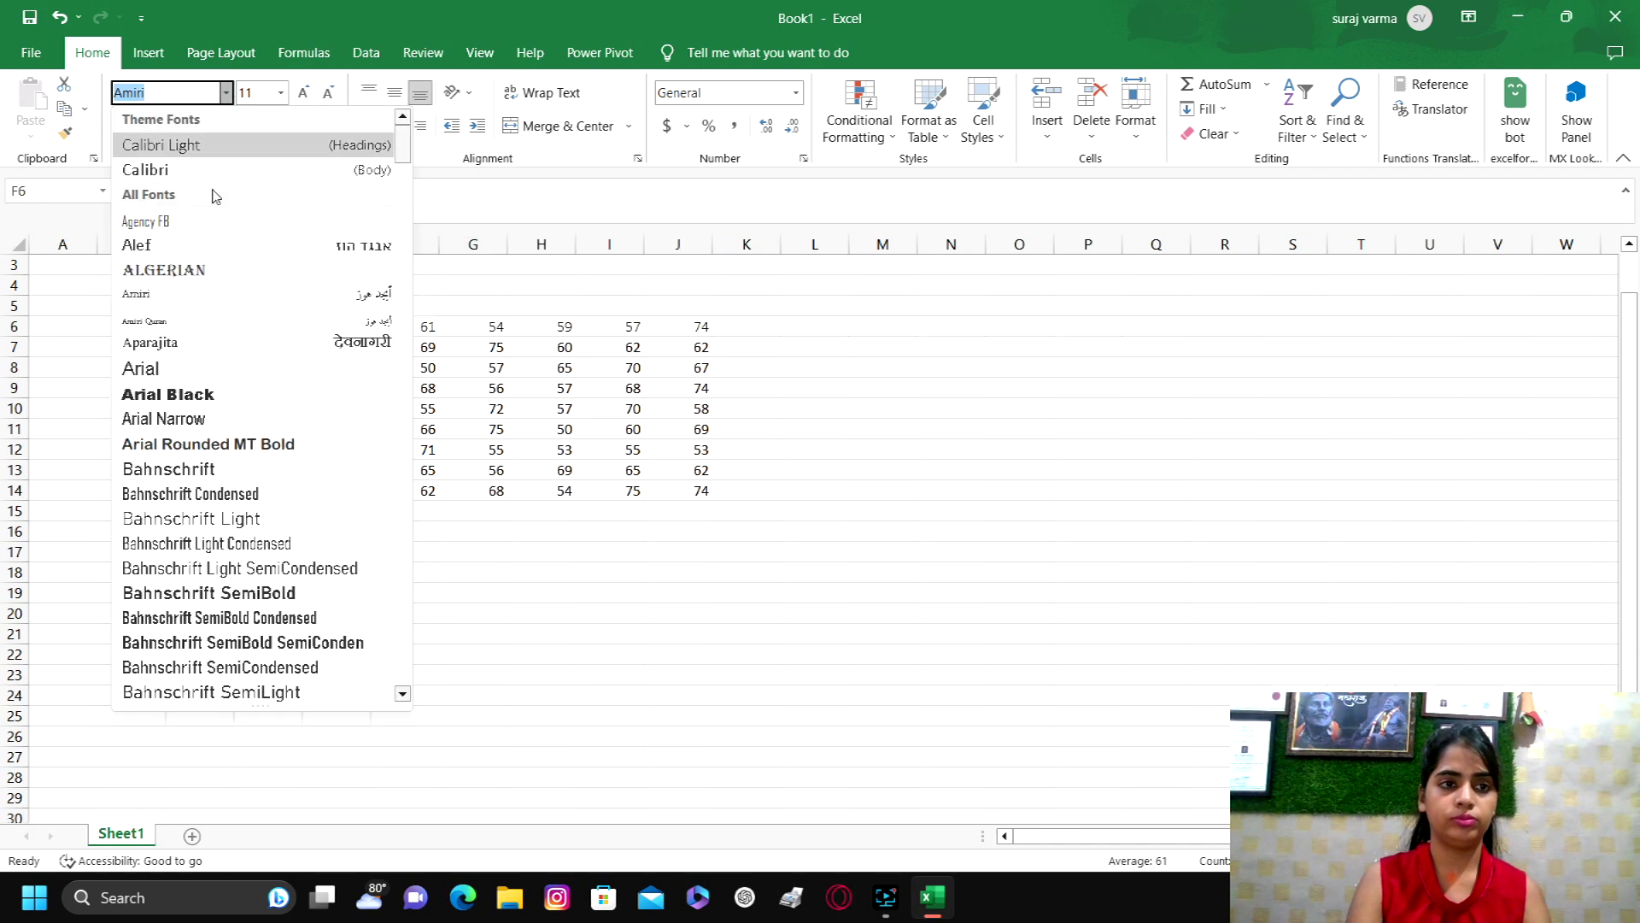
pyautogui.click(159, 270)
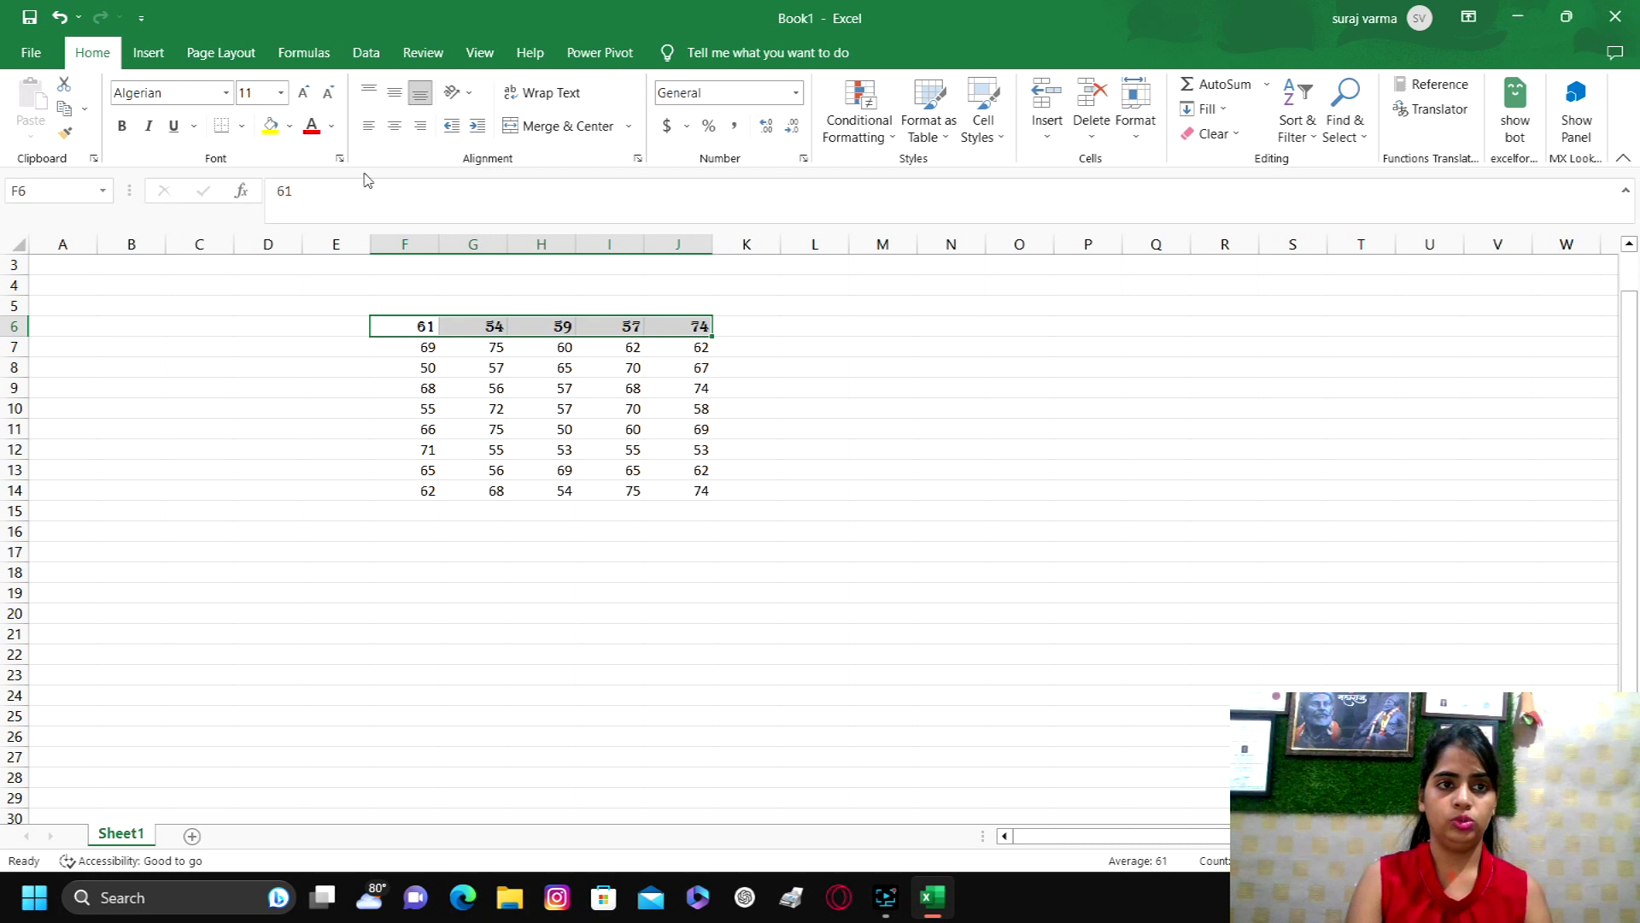
pyautogui.click(289, 125)
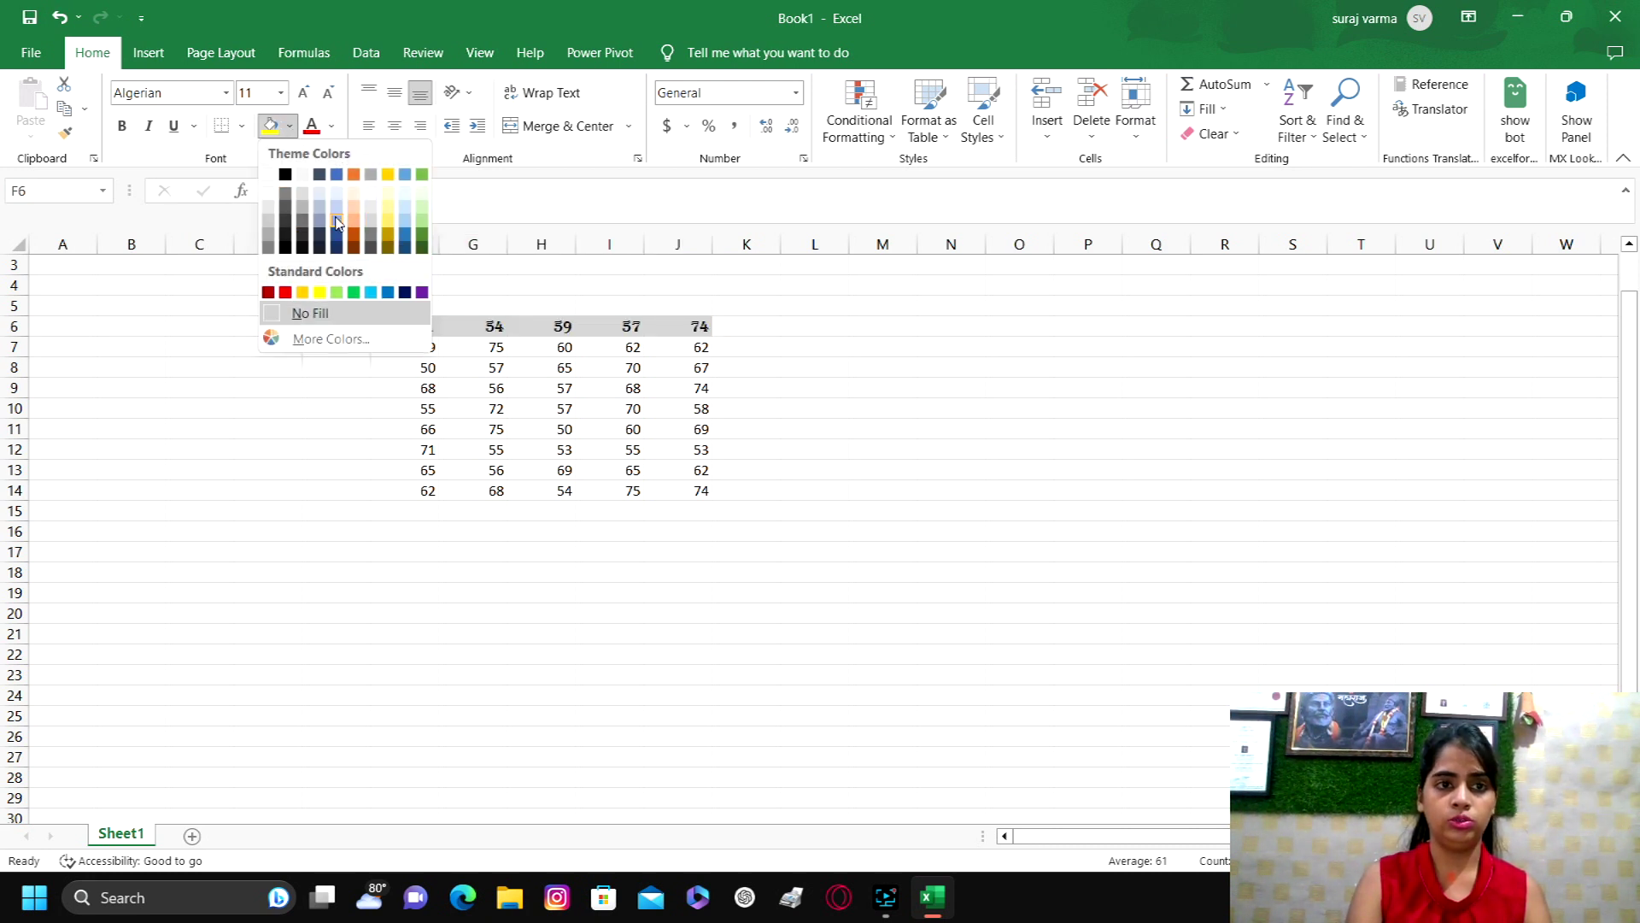
pyautogui.click(336, 222)
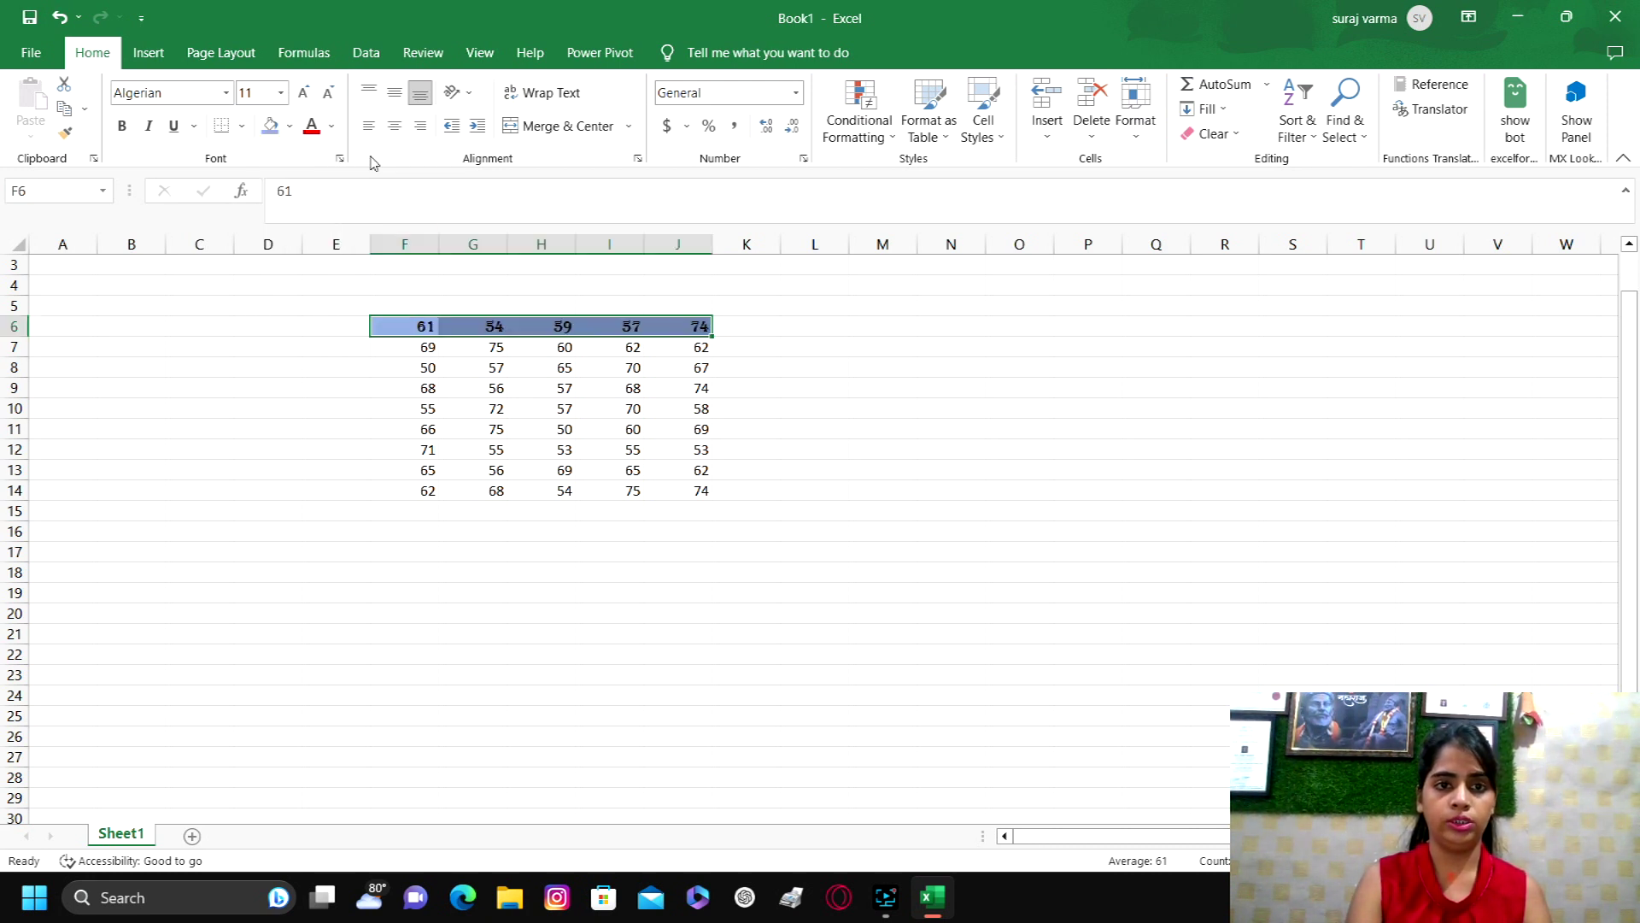
# Colour the row 6 text dark orange, enlarge it to 26 pt, and pick up its formatting
pyautogui.click(330, 127)
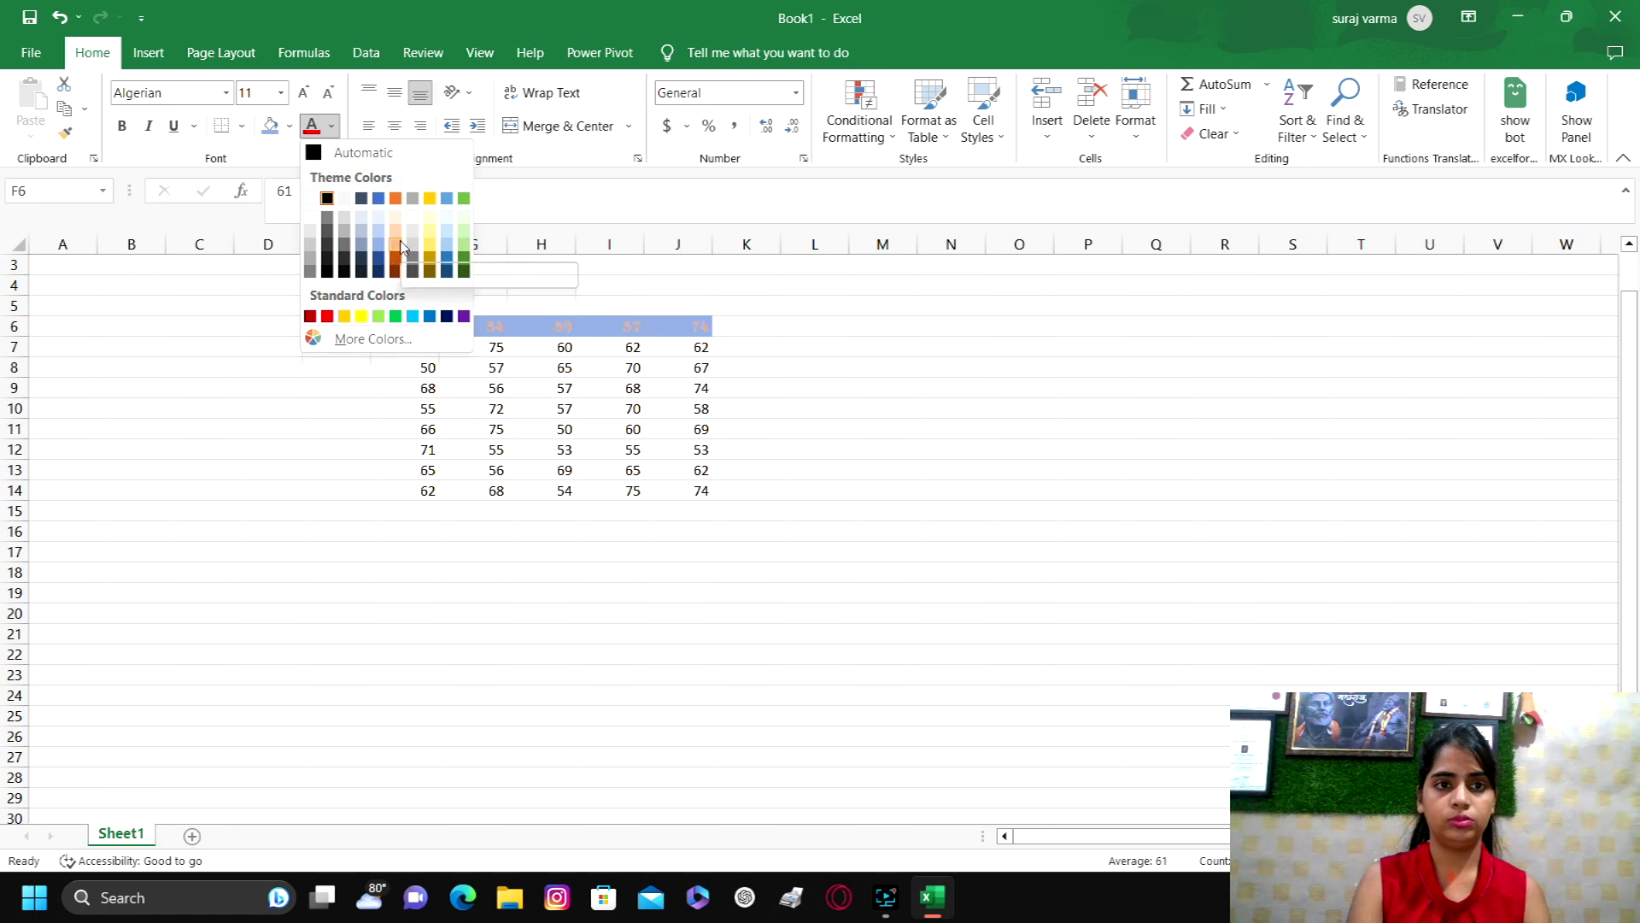
pyautogui.click(396, 272)
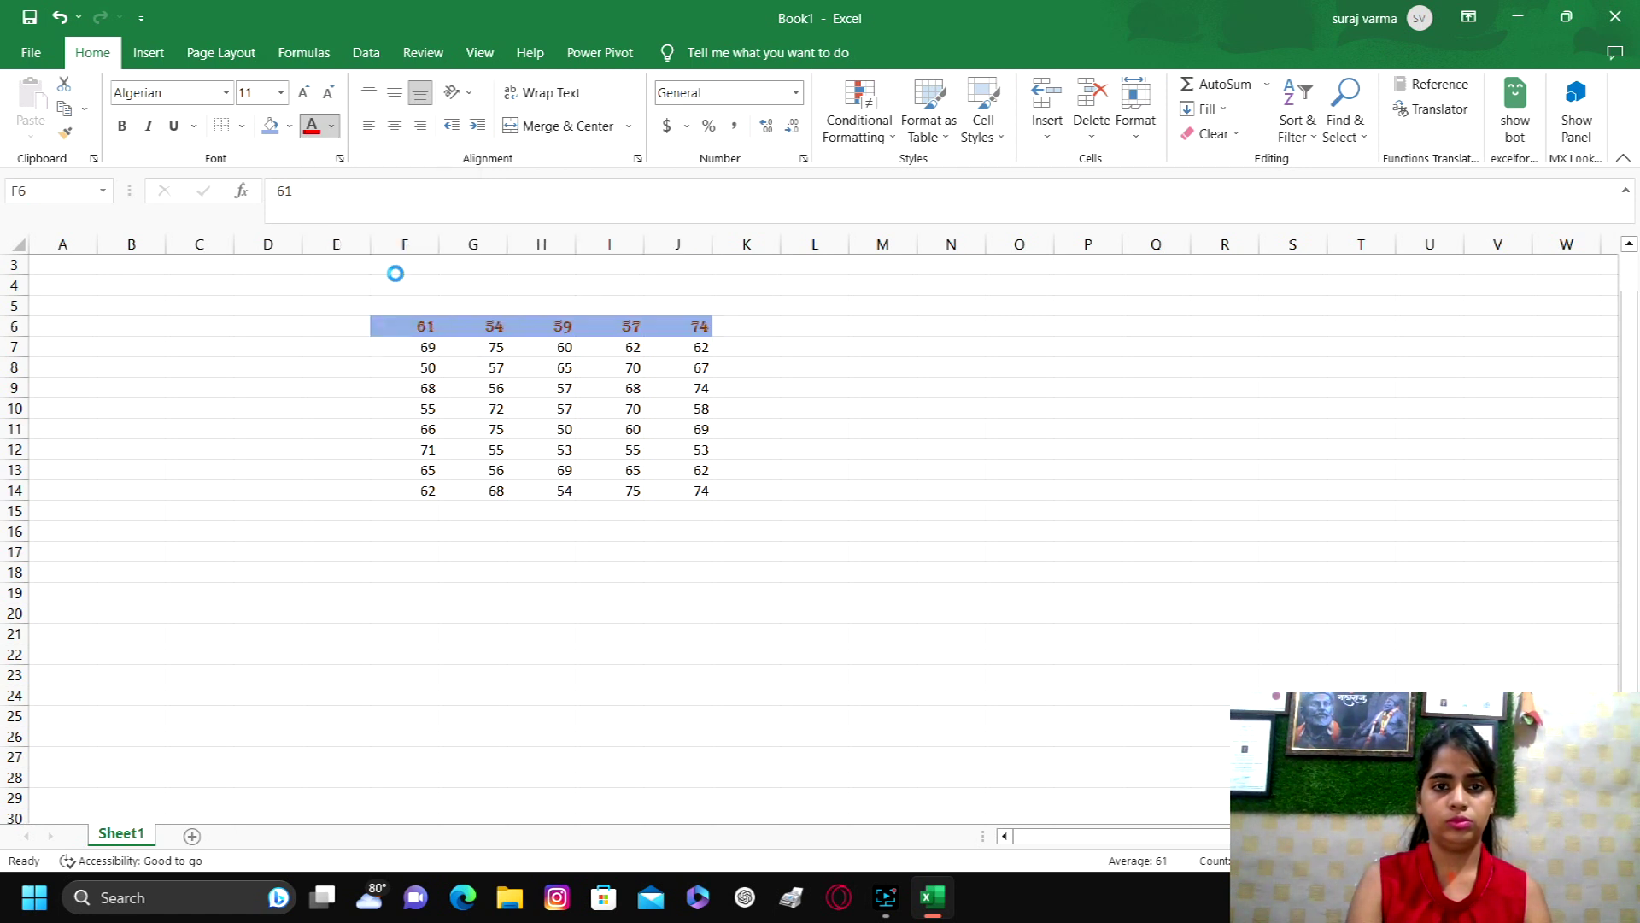
pyautogui.click(306, 94)
pyautogui.click(306, 94)
pyautogui.click(306, 94)
pyautogui.click(306, 94)
pyautogui.click(306, 94)
pyautogui.click(306, 93)
pyautogui.hotkey('ctrl', 'c')
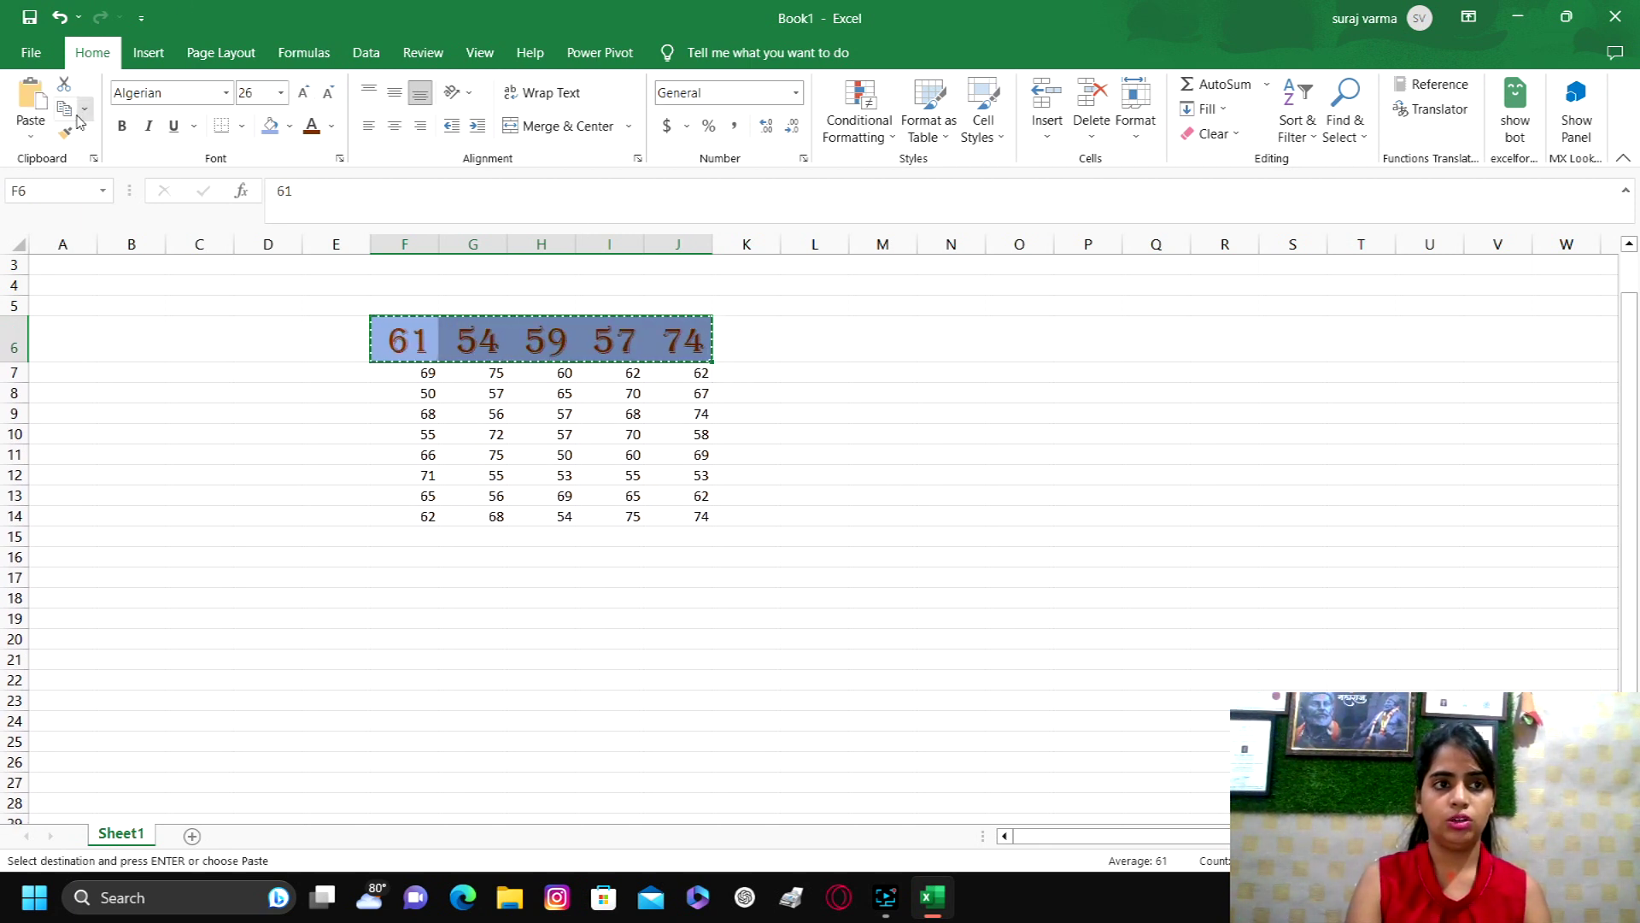
pyautogui.click(65, 132)
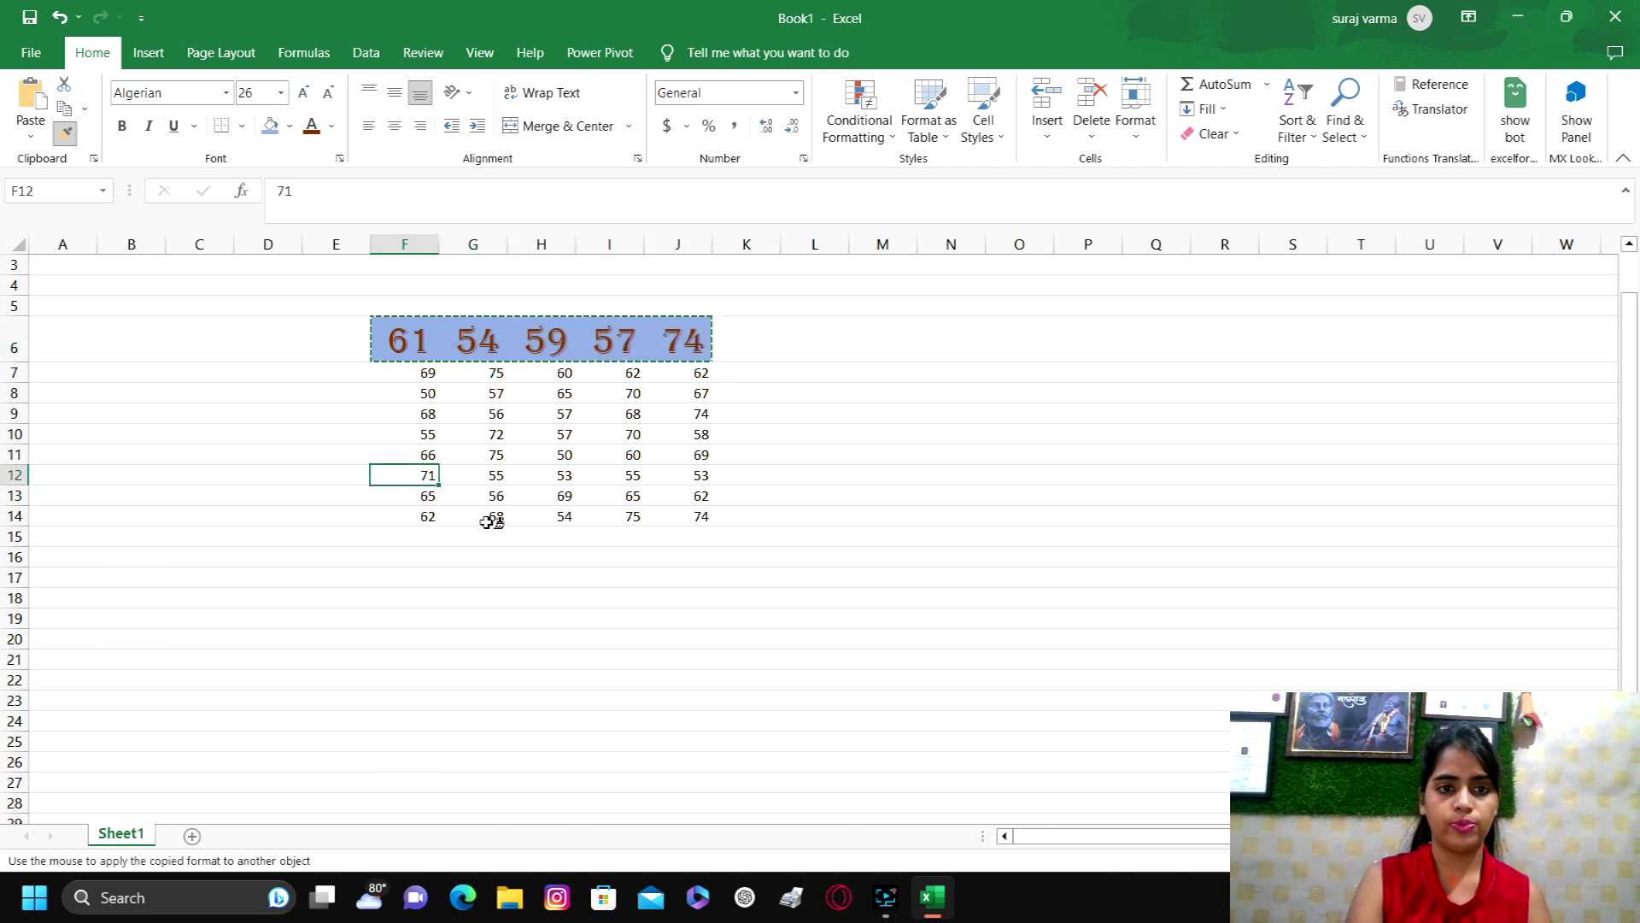
pyautogui.moveTo(427, 475); pyautogui.dragTo(704, 521)
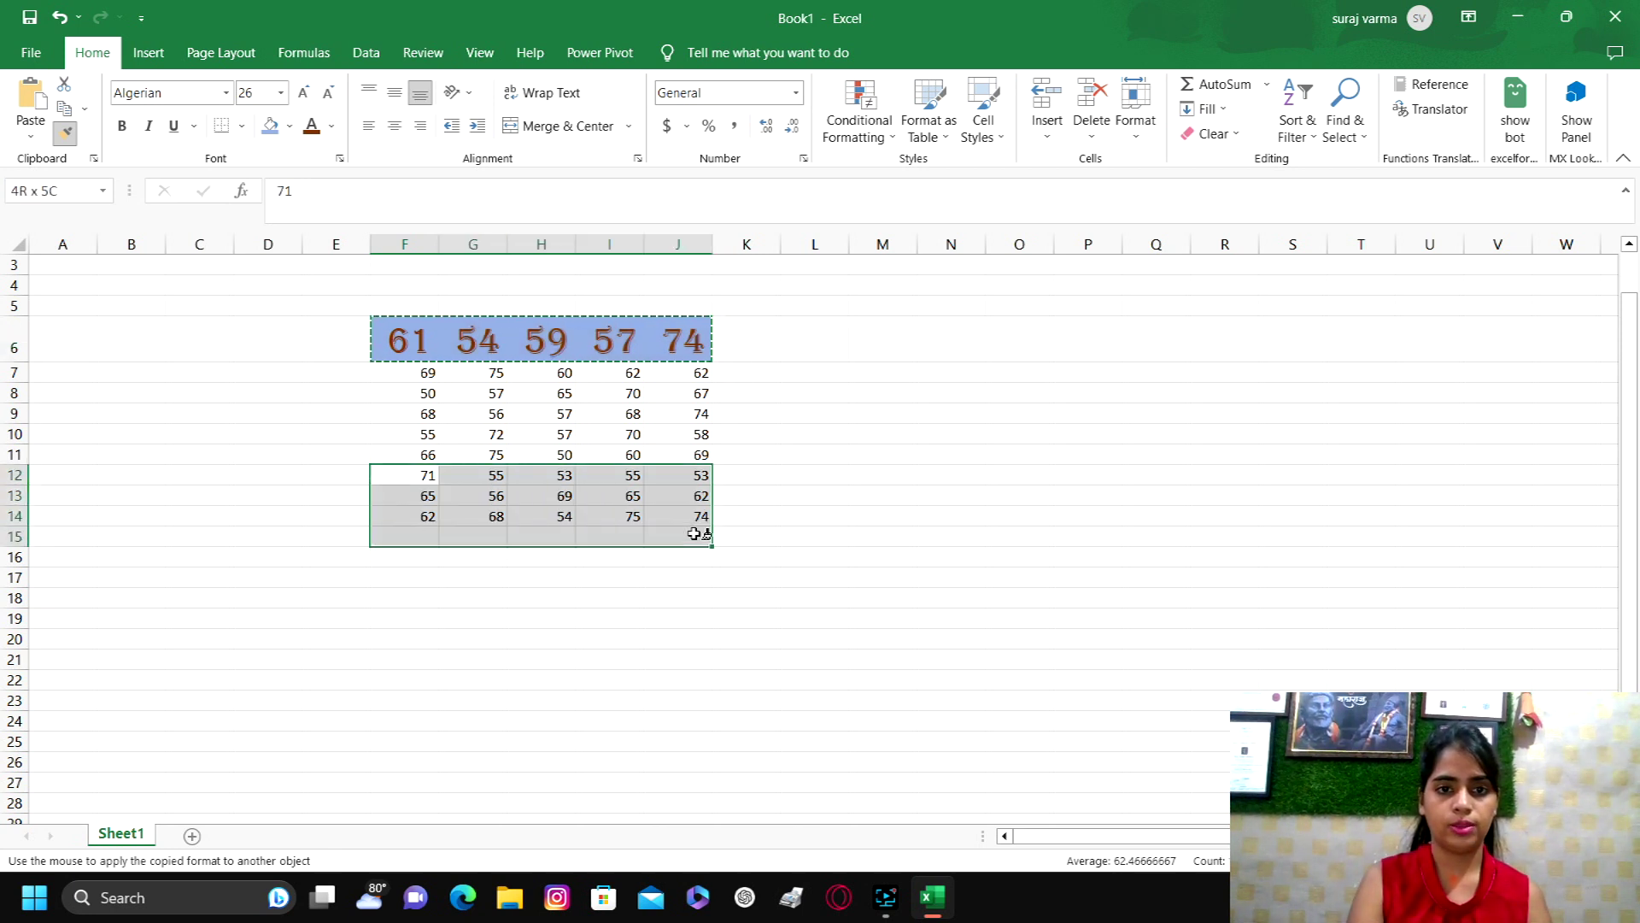
pyautogui.click(541, 455)
pyautogui.hotkey('ctrl', 'z')
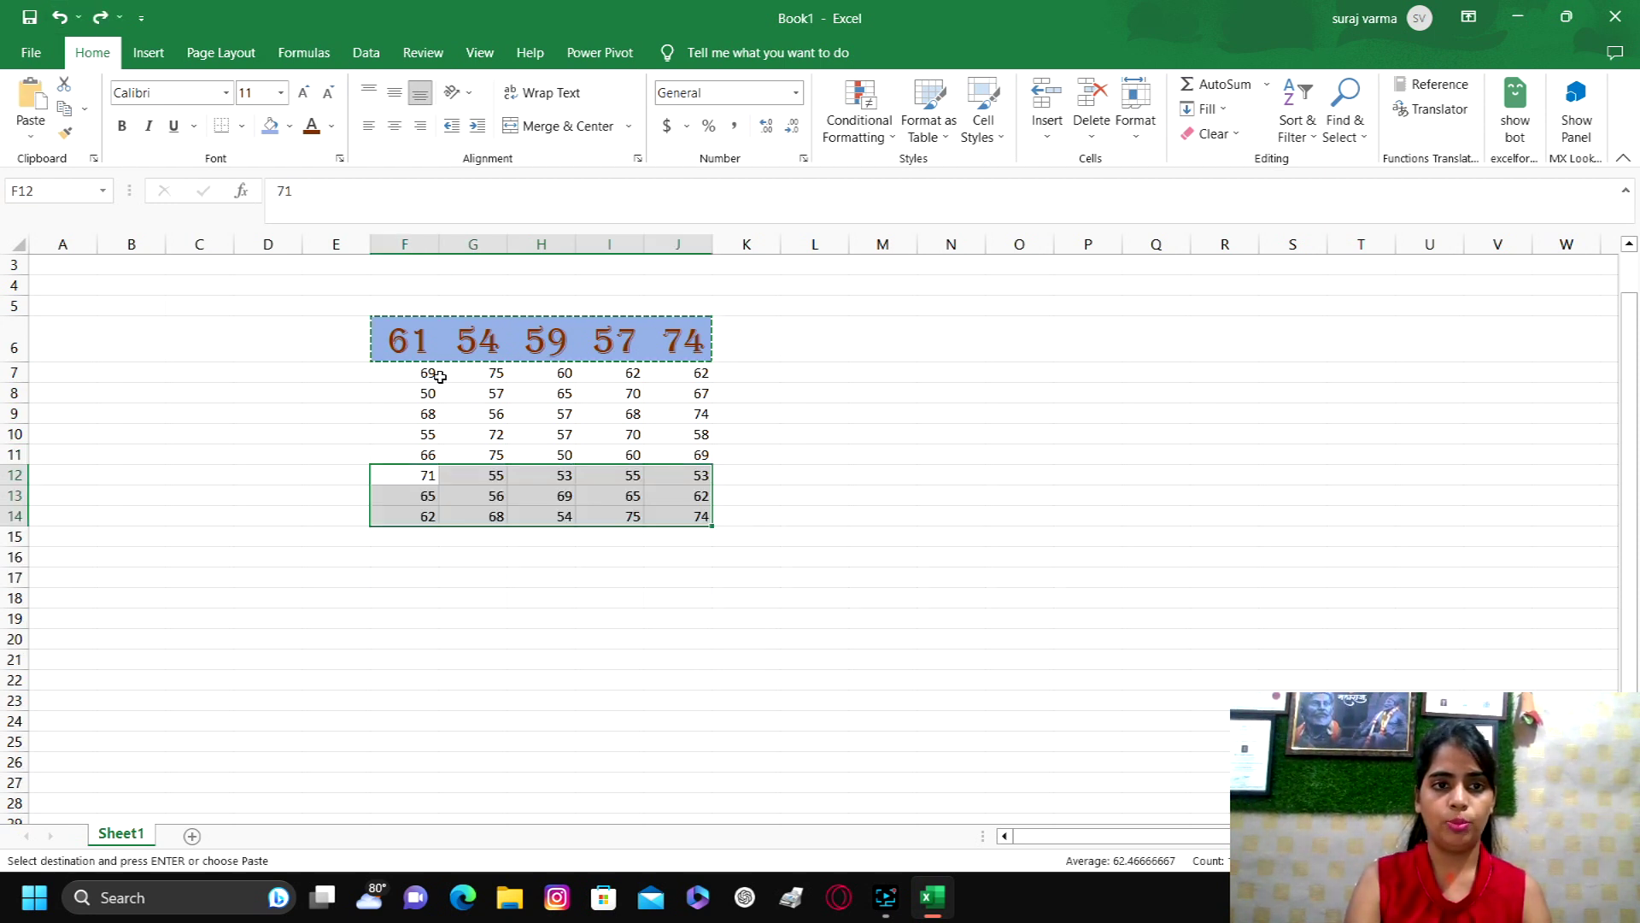
pyautogui.moveTo(392, 324); pyautogui.dragTo(701, 351)
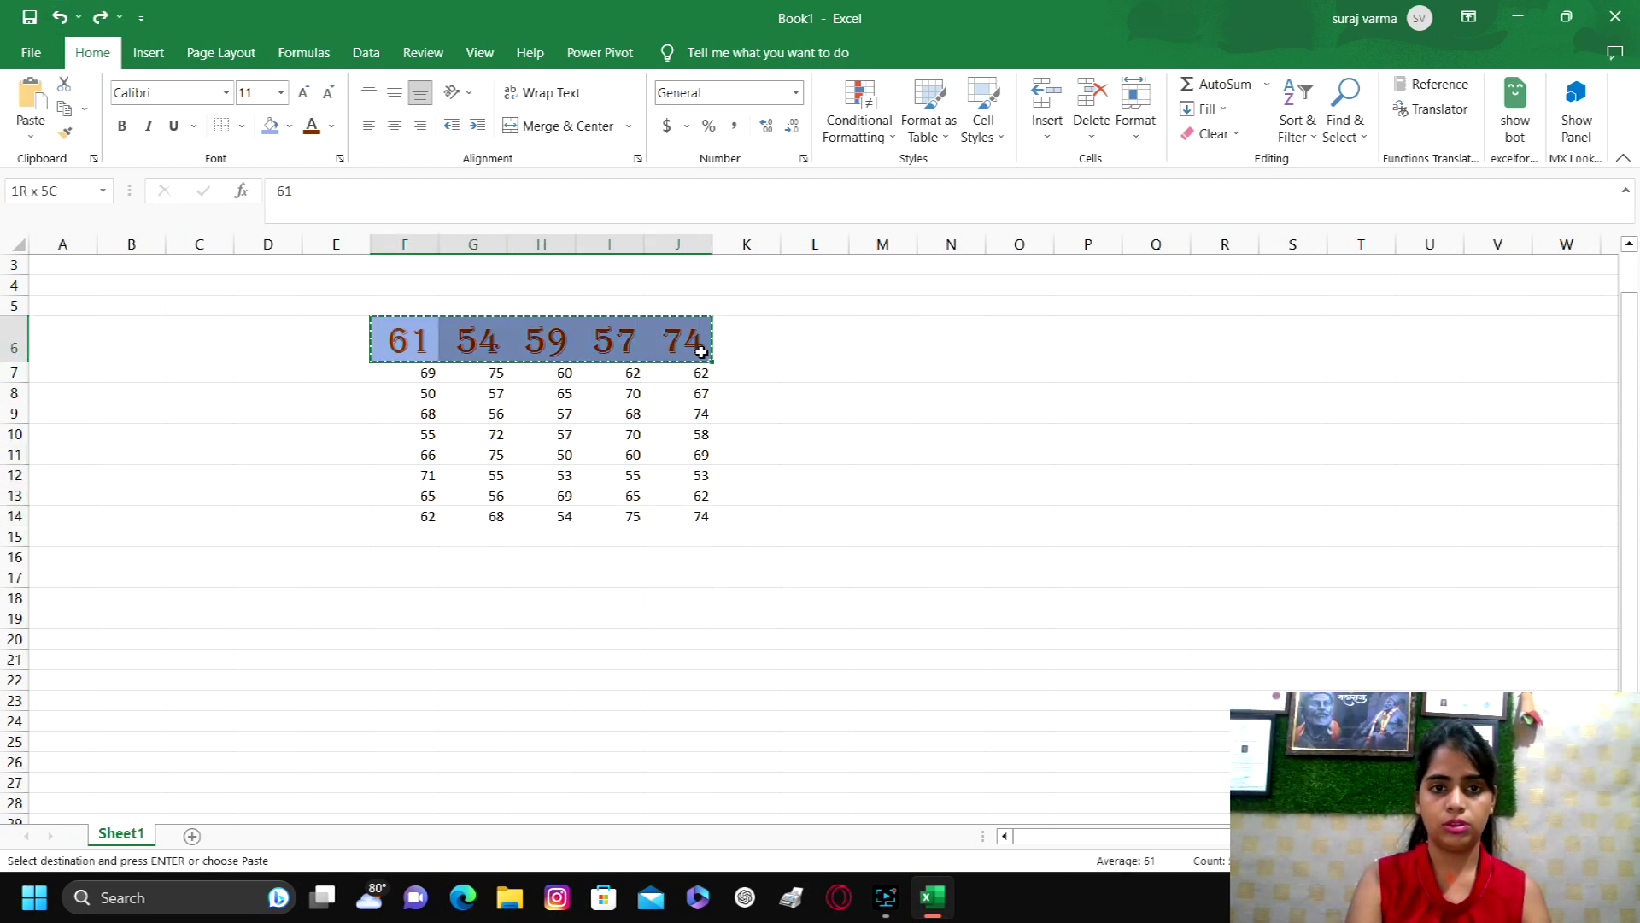
pyautogui.click(68, 134)
pyautogui.moveTo(418, 517)
pyautogui.mouseDown()
pyautogui.moveTo(560, 504)
pyautogui.moveTo(675, 528)
pyautogui.moveTo(690, 512)
pyautogui.mouseUp()
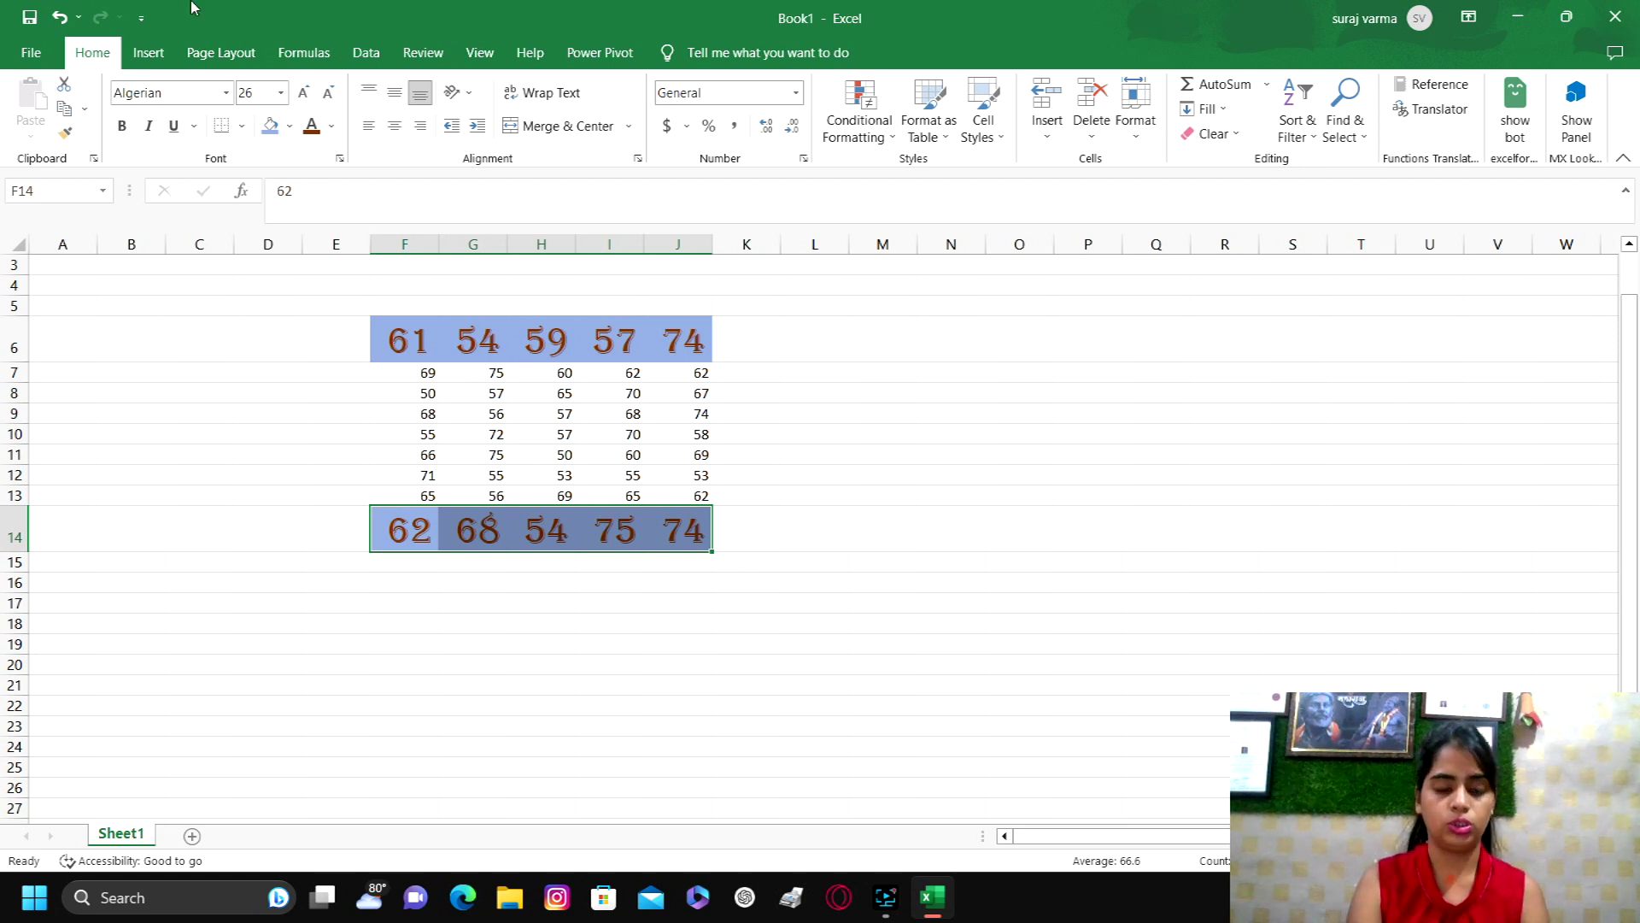
pyautogui.hotkey('ctrl', 'z')
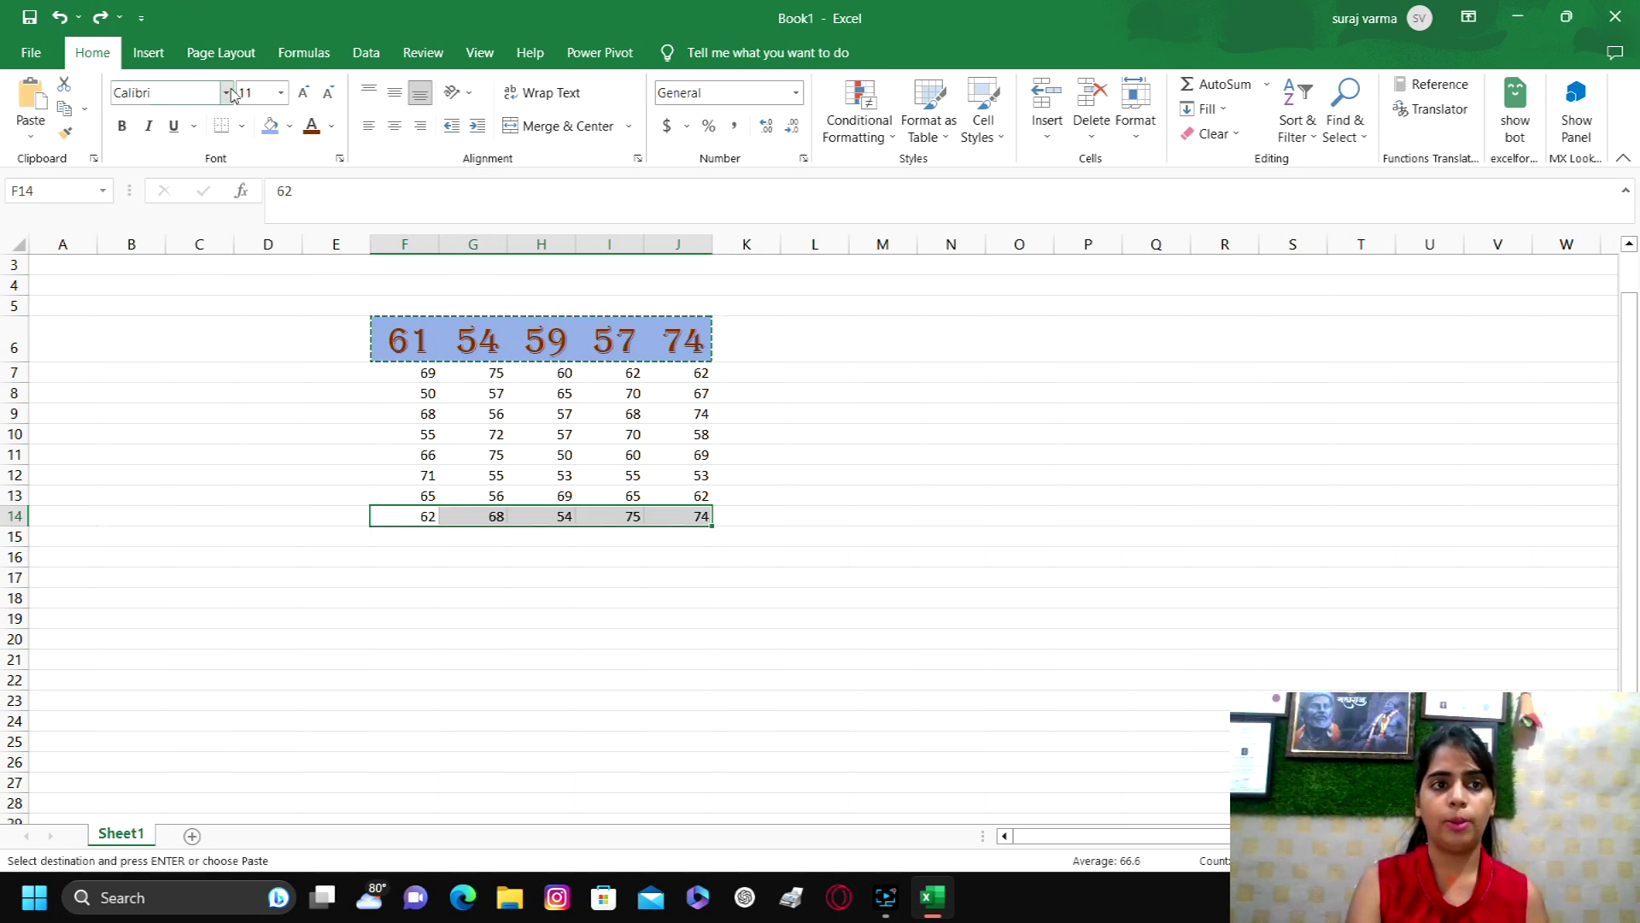
# Try single and double underlines on row 14, then undo the underline
pyautogui.click(226, 93)
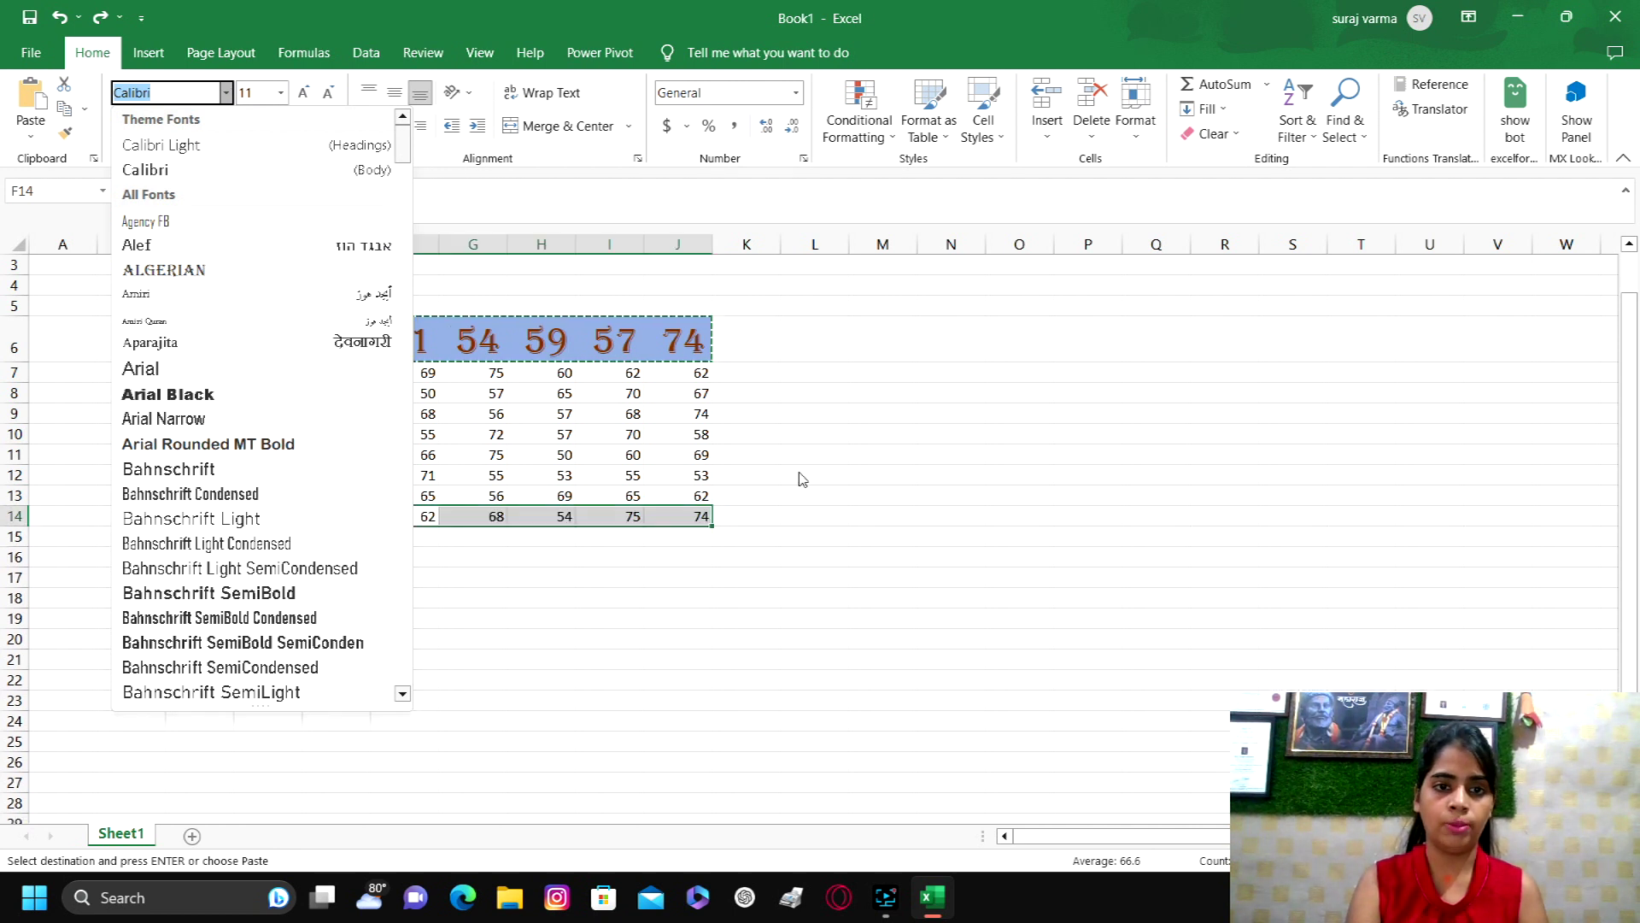
pyautogui.press('Escape')
pyautogui.click(281, 92)
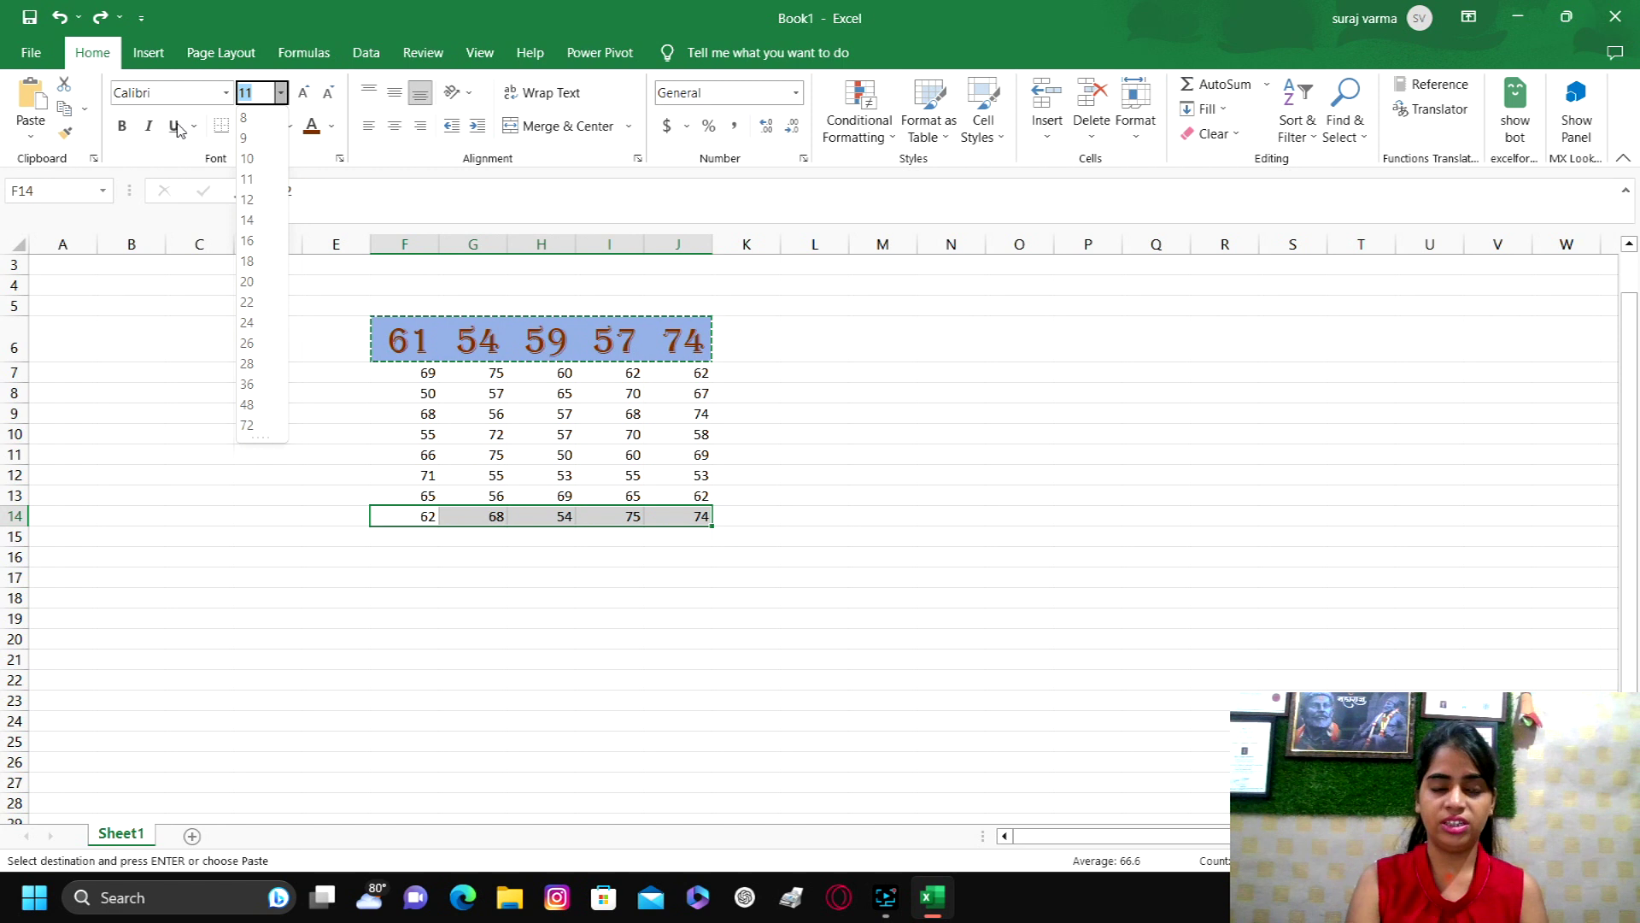
pyautogui.click(176, 126)
pyautogui.click(194, 127)
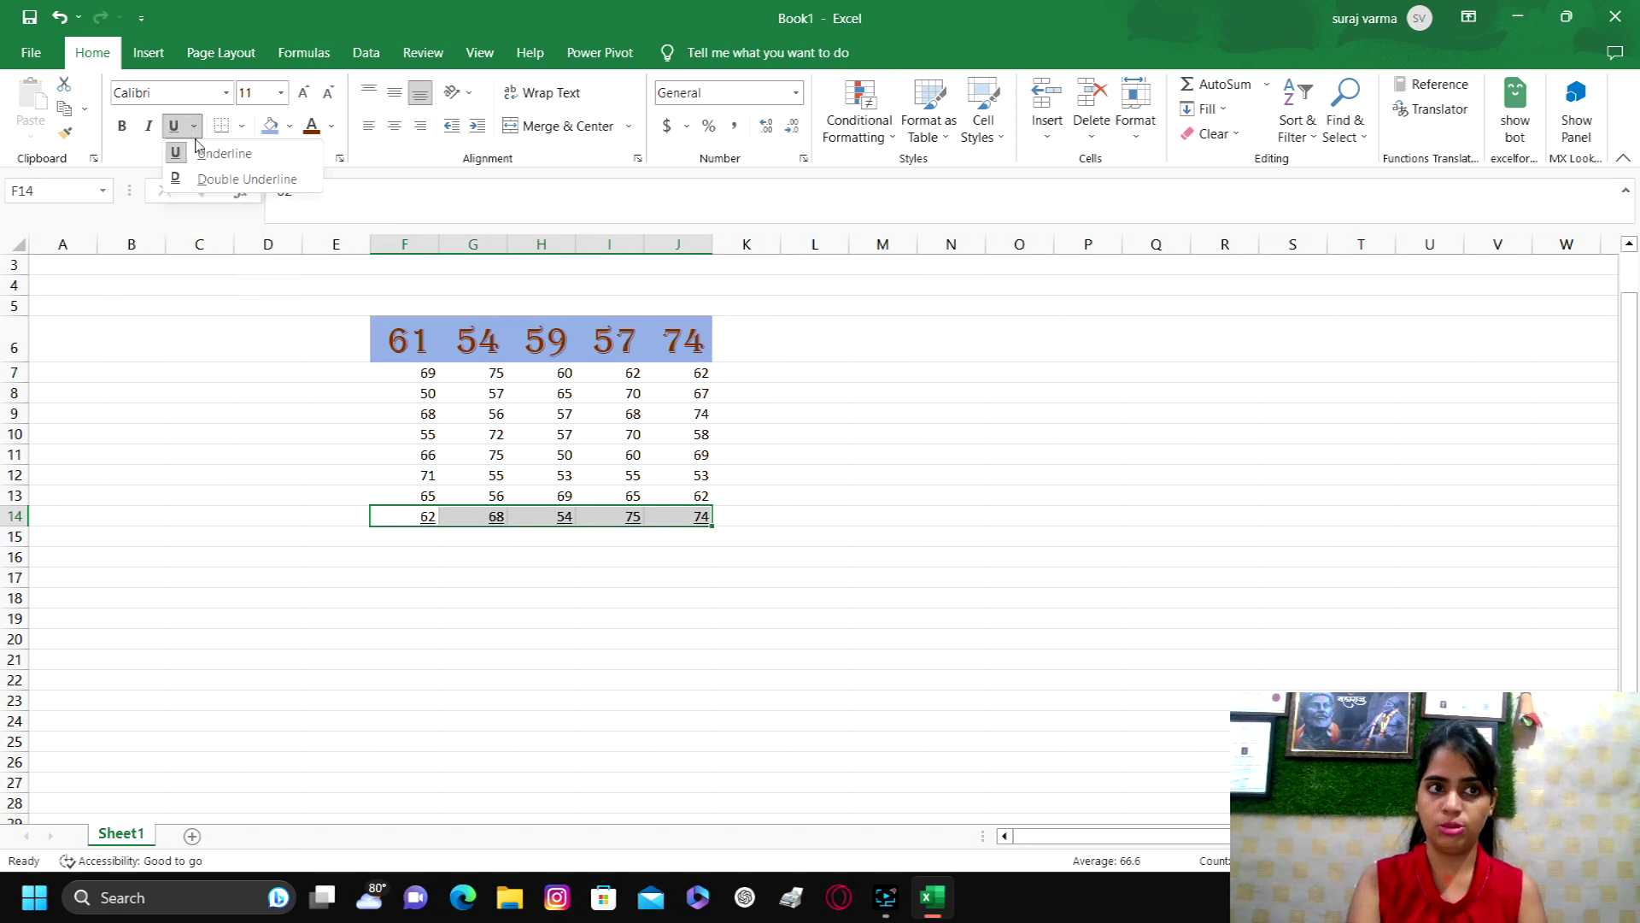
pyautogui.click(205, 176)
pyautogui.click(195, 126)
pyautogui.click(198, 156)
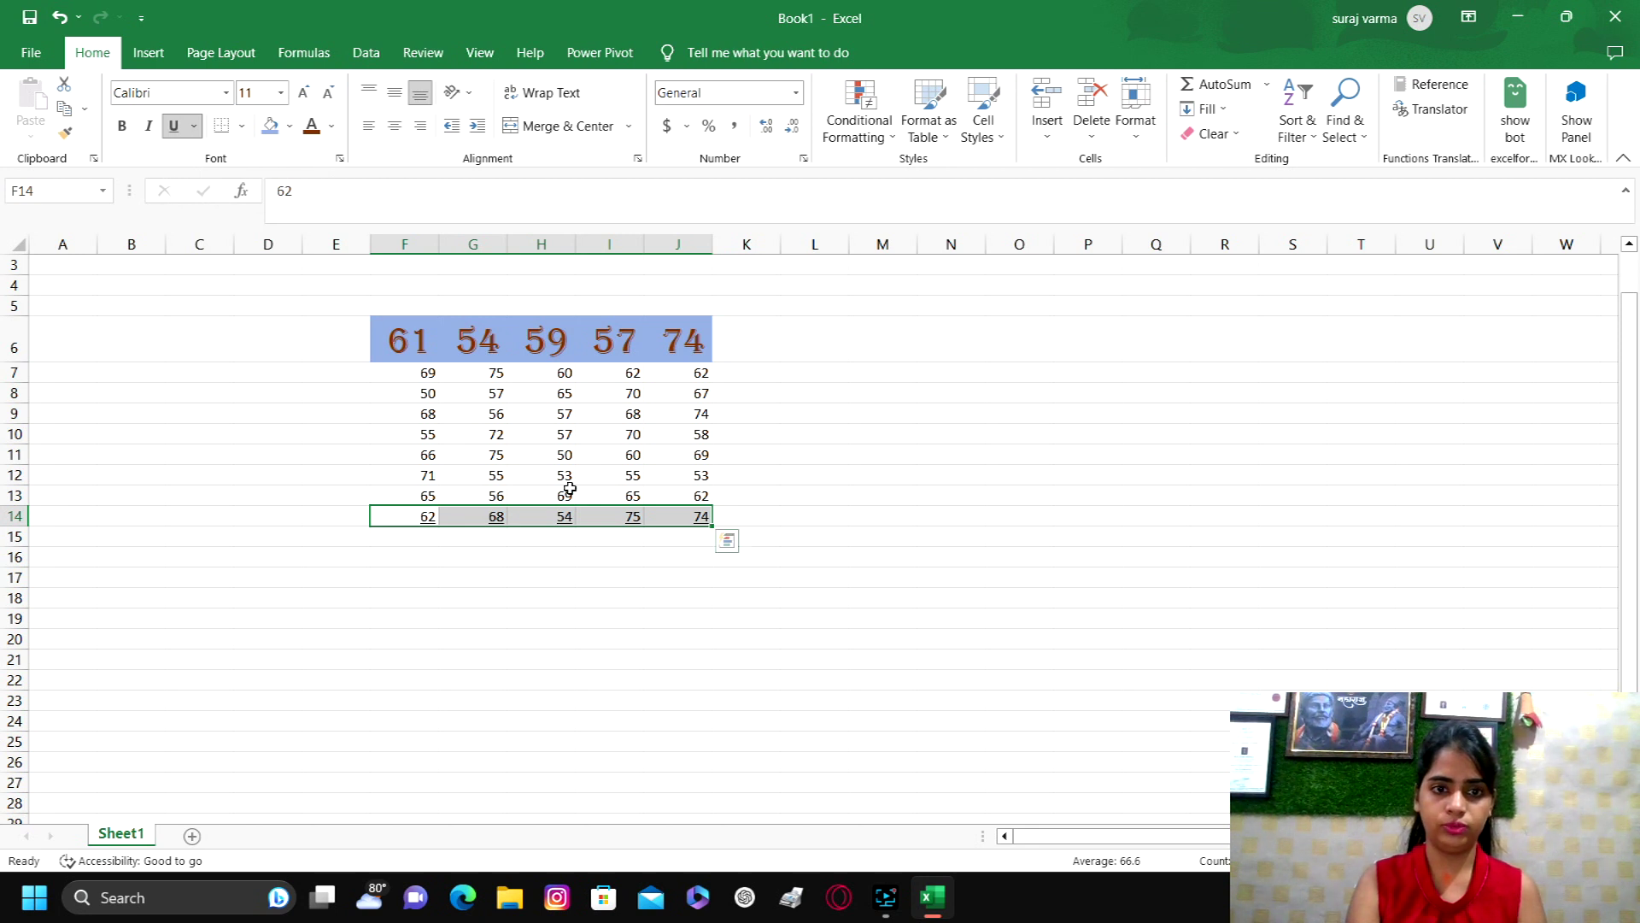
pyautogui.hotkey('ctrl', 'z')
pyautogui.hotkey('ctrl', 'z')
pyautogui.hotkey('ctrl', 'z')
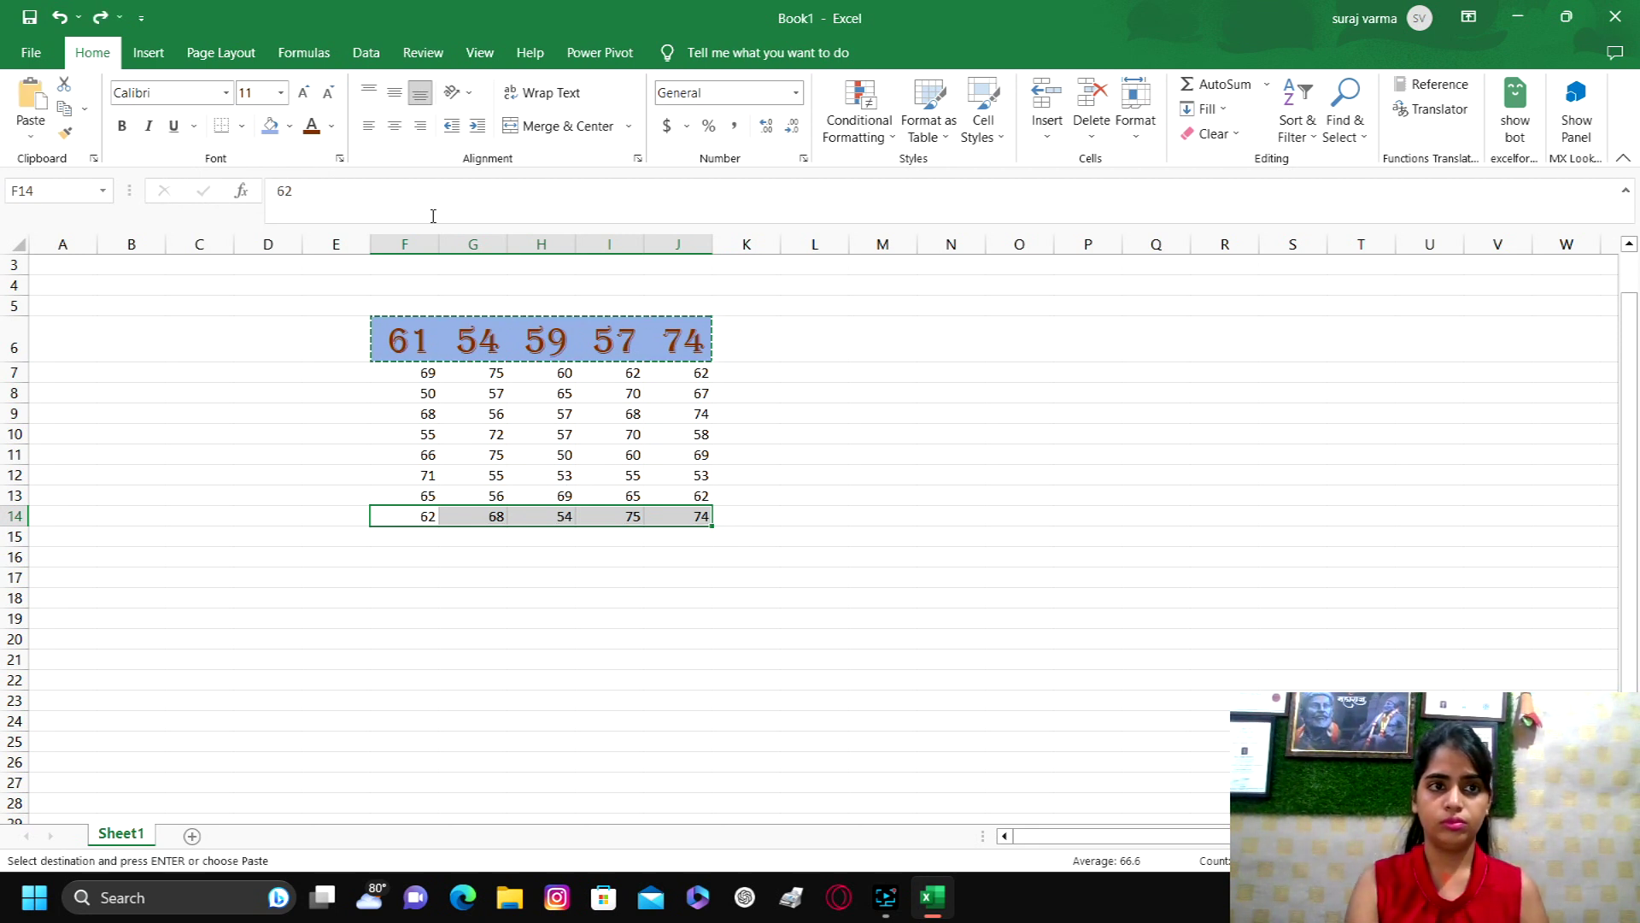
# Increase row 14's font size to 16, then reduce it to 14
pyautogui.click(291, 127)
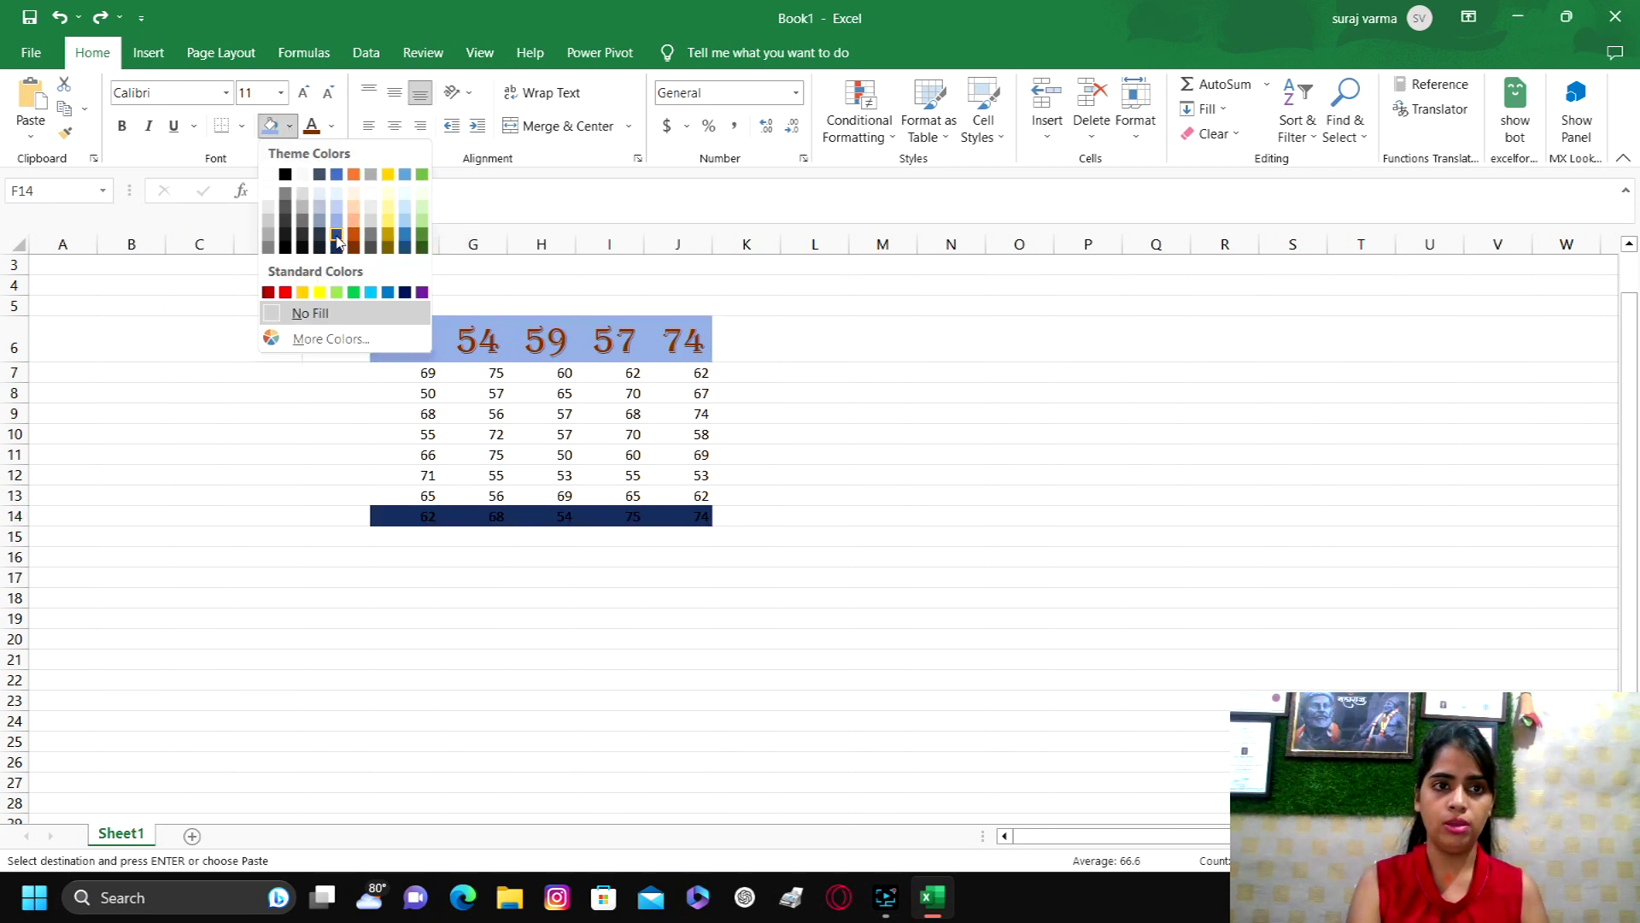
pyautogui.click(329, 131)
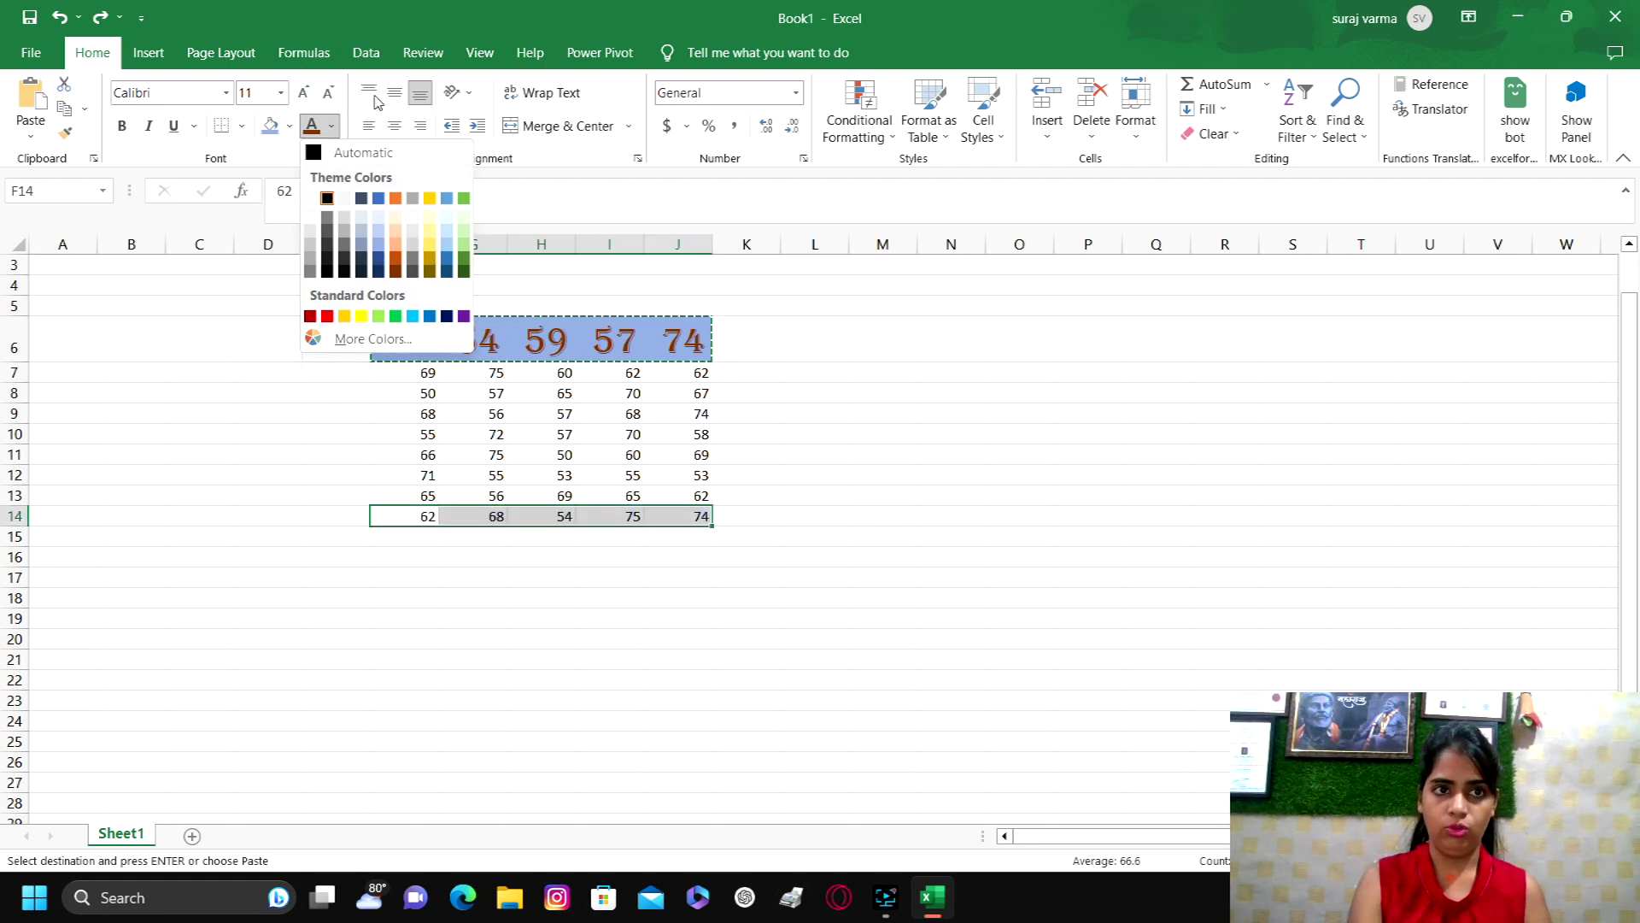
pyautogui.click(304, 94)
pyautogui.click(304, 94)
pyautogui.click(304, 94)
pyautogui.click(304, 94)
pyautogui.click(327, 92)
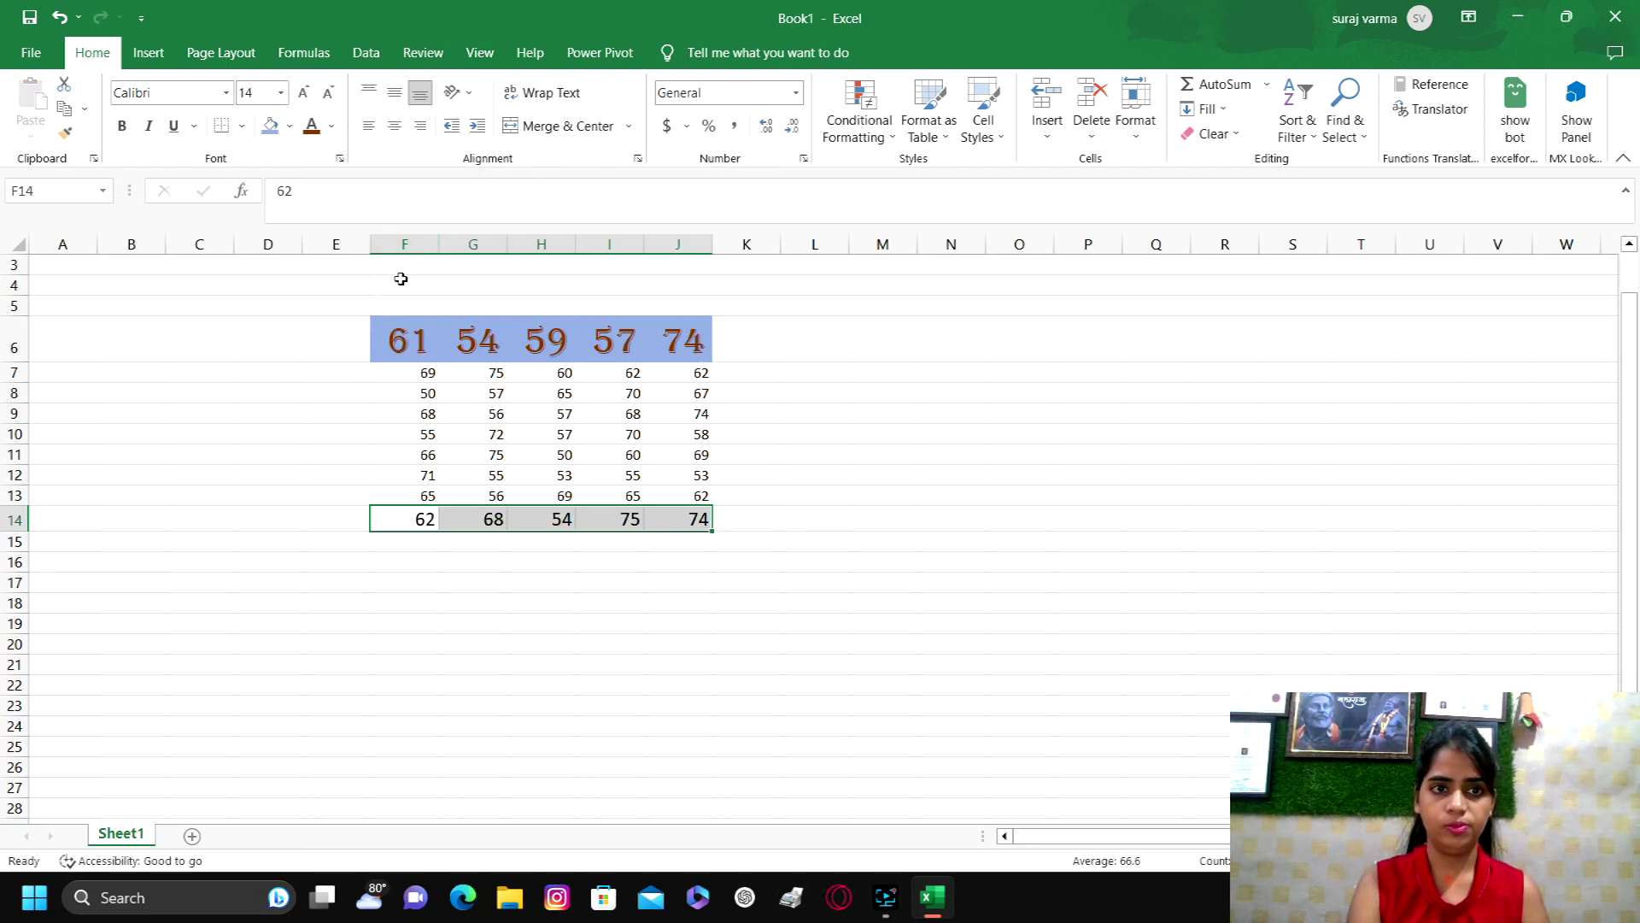
# Merge and centre F4:J5 and type the title 'sale data' into it
pyautogui.moveTo(405, 280); pyautogui.dragTo(692, 304)
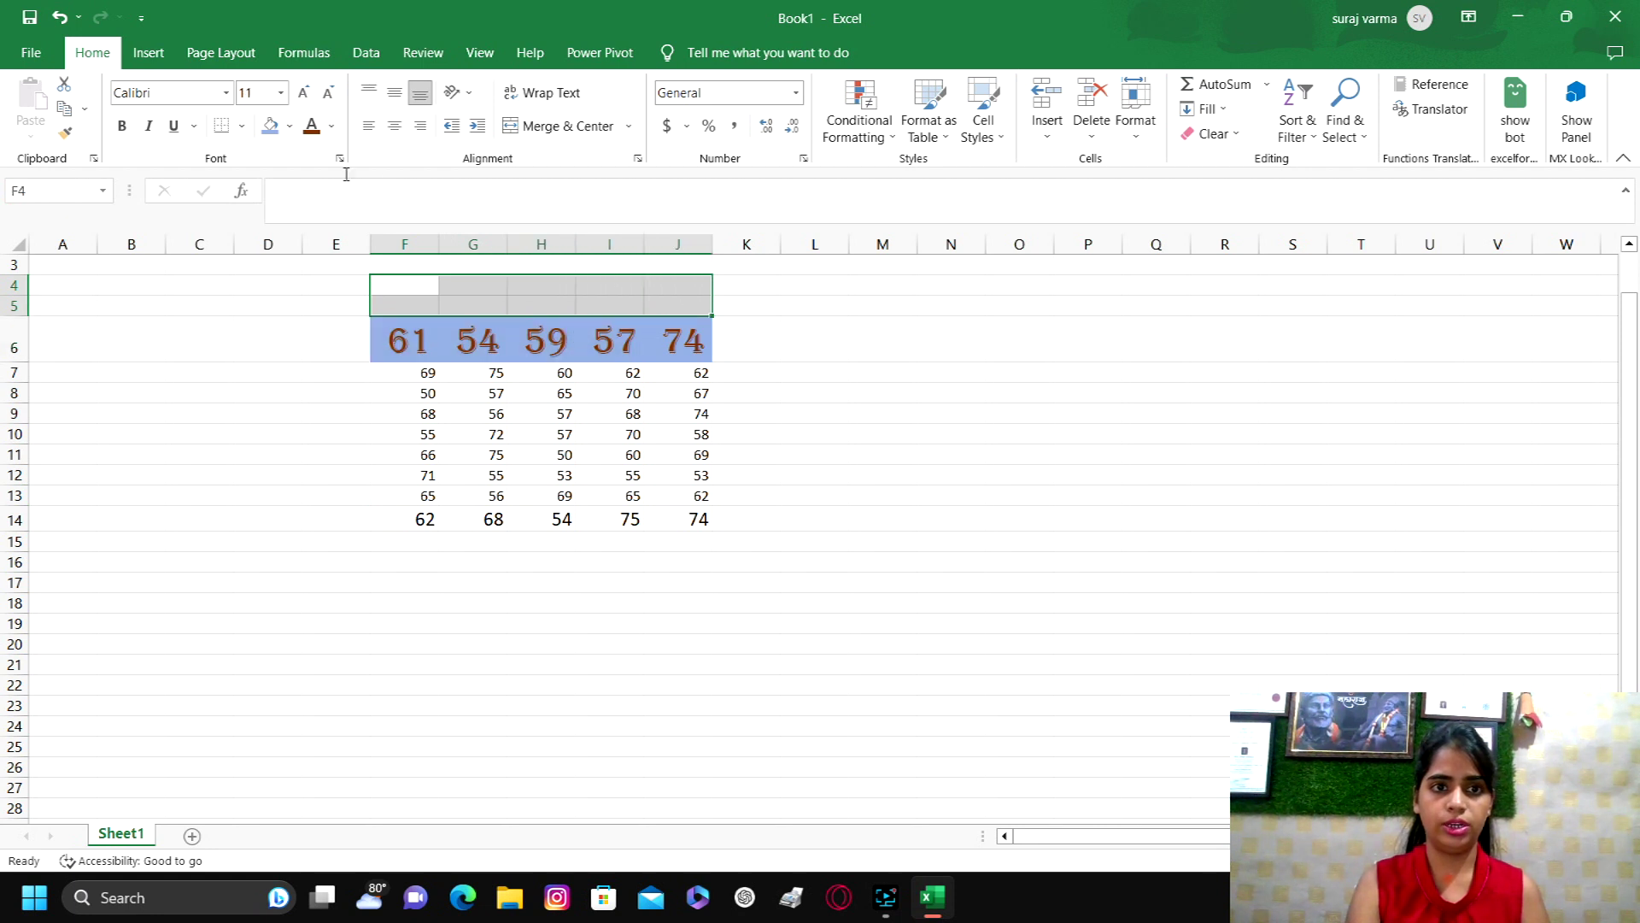
pyautogui.click(559, 125)
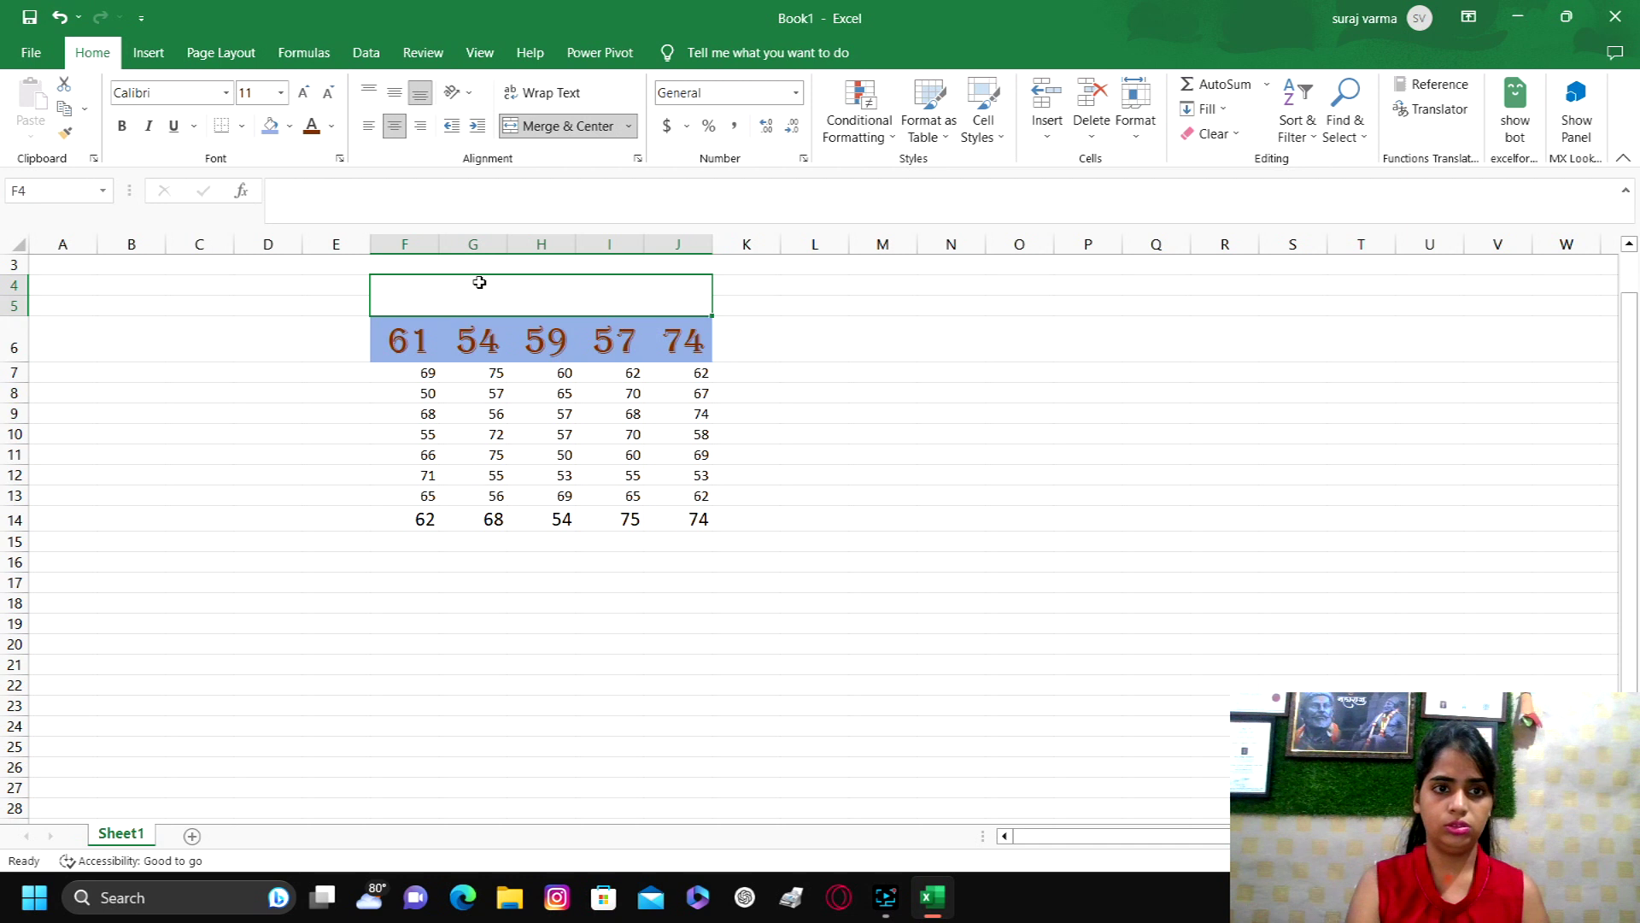
pyautogui.write('sale dt')
pyautogui.press('BackSpace')
pyautogui.press('BackSpace')
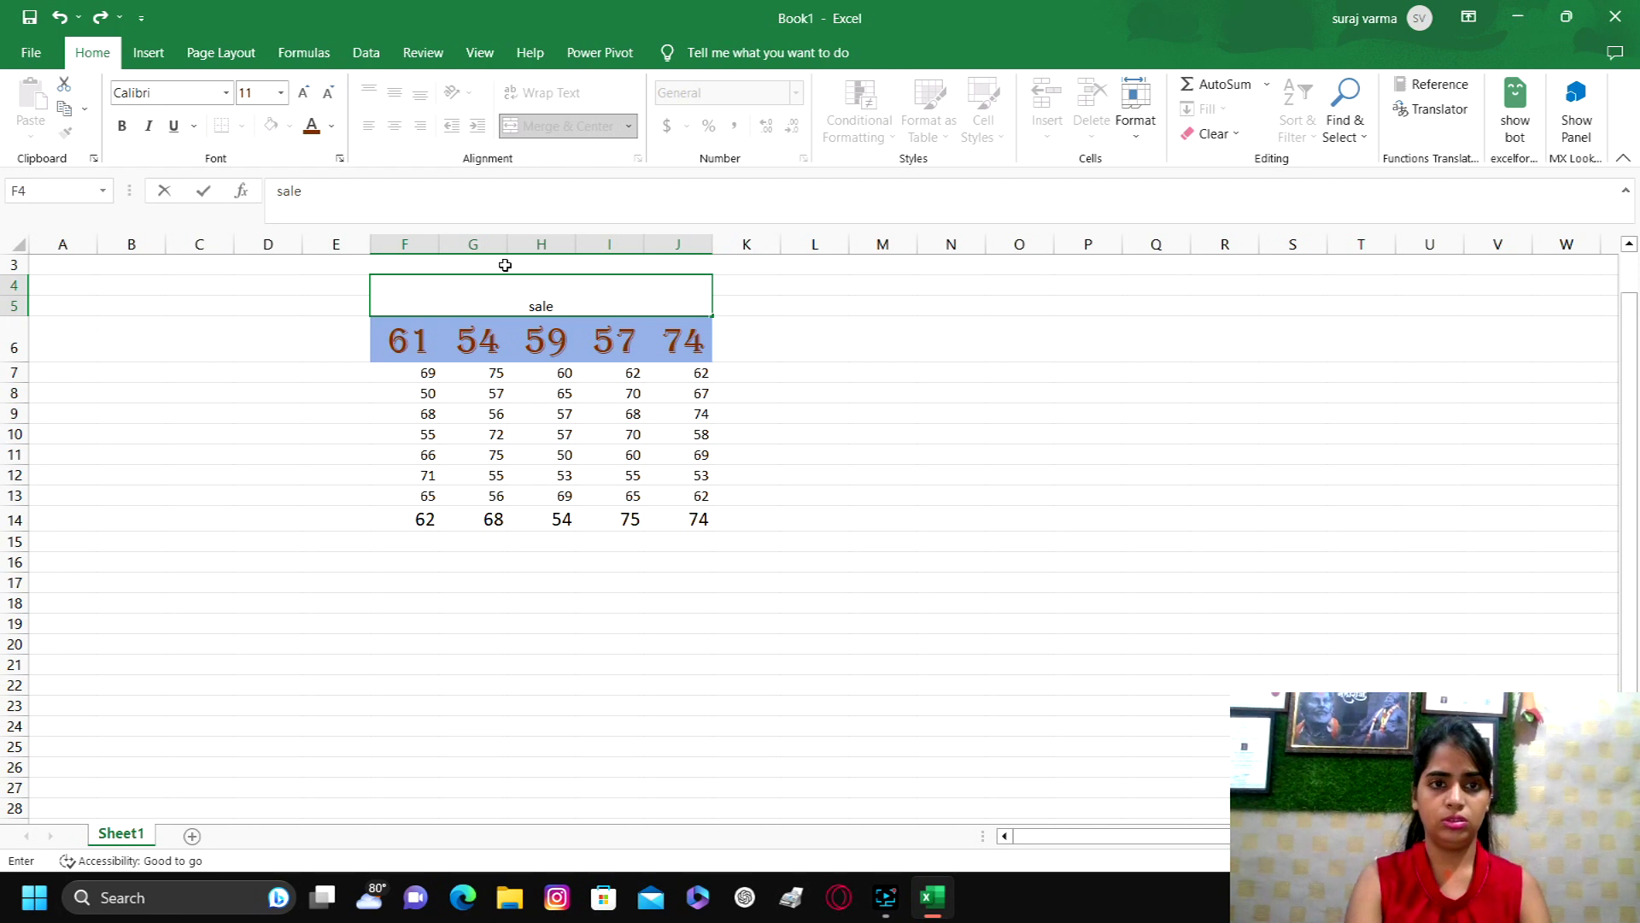
pyautogui.write('dara')
pyautogui.press('BackSpace')
pyautogui.press('BackSpace')
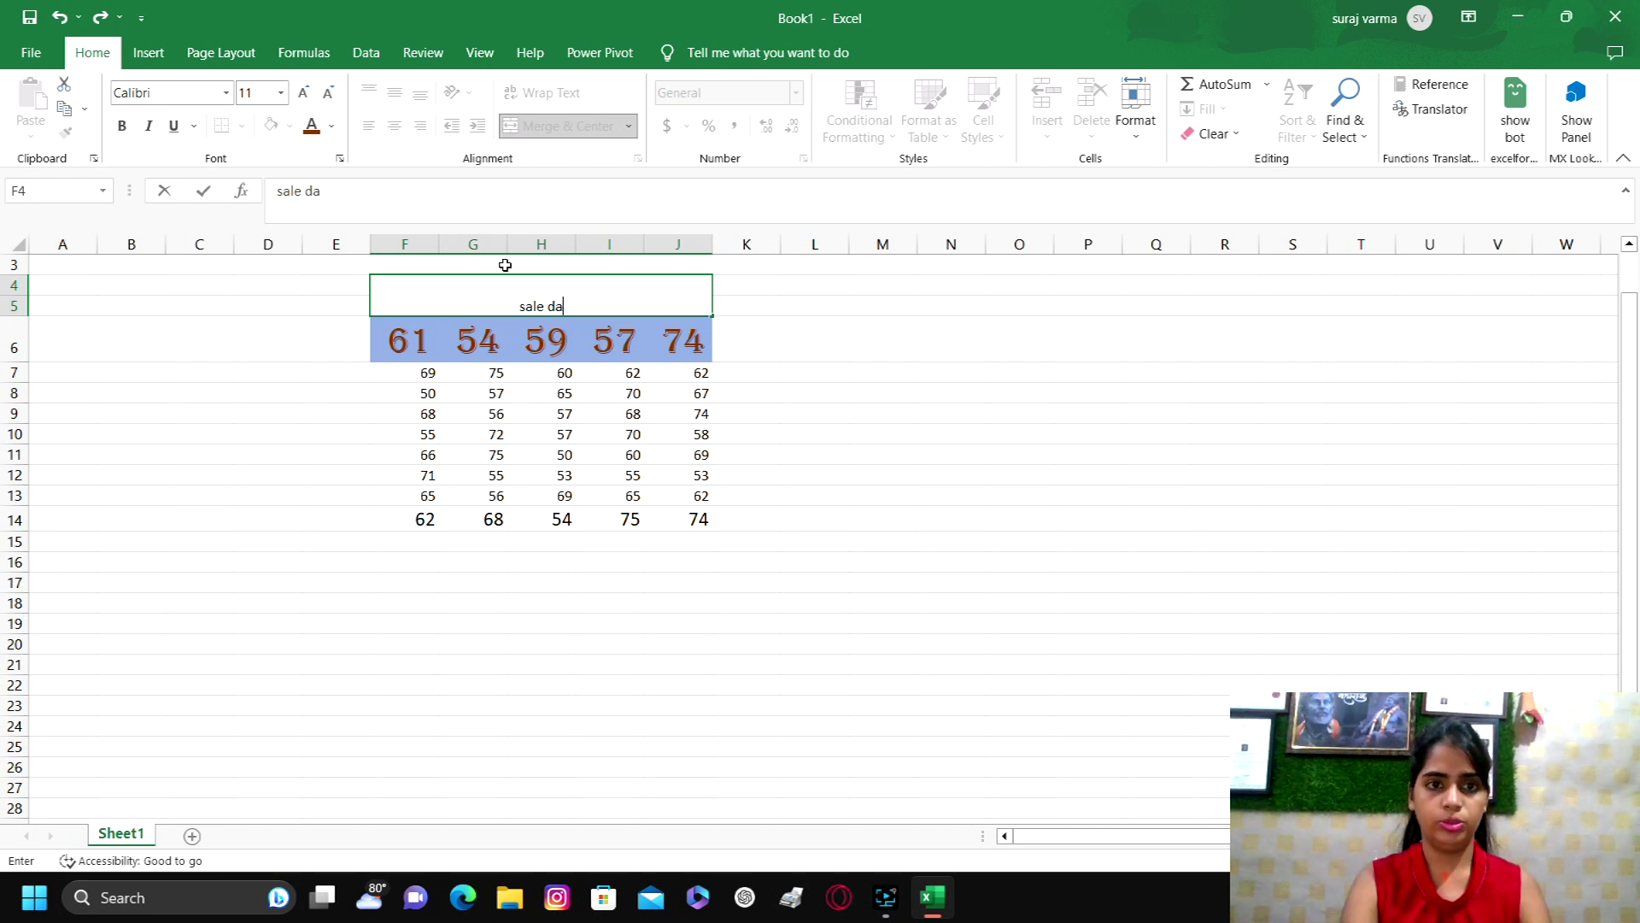
pyautogui.write('ta')
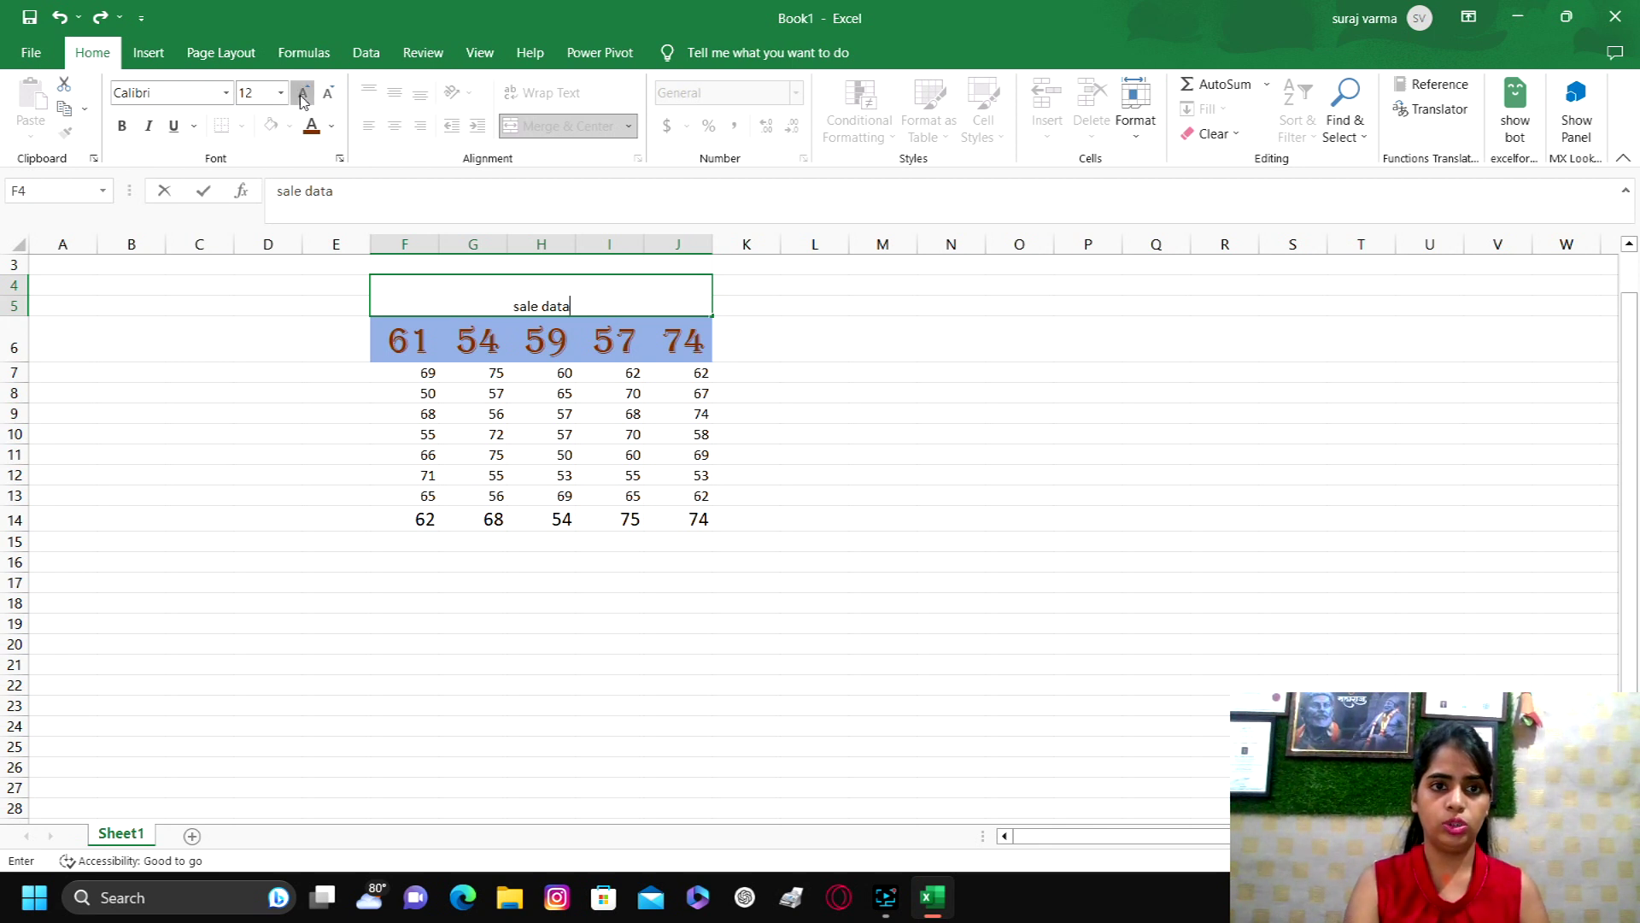
pyautogui.click(834, 420)
pyautogui.click(622, 301)
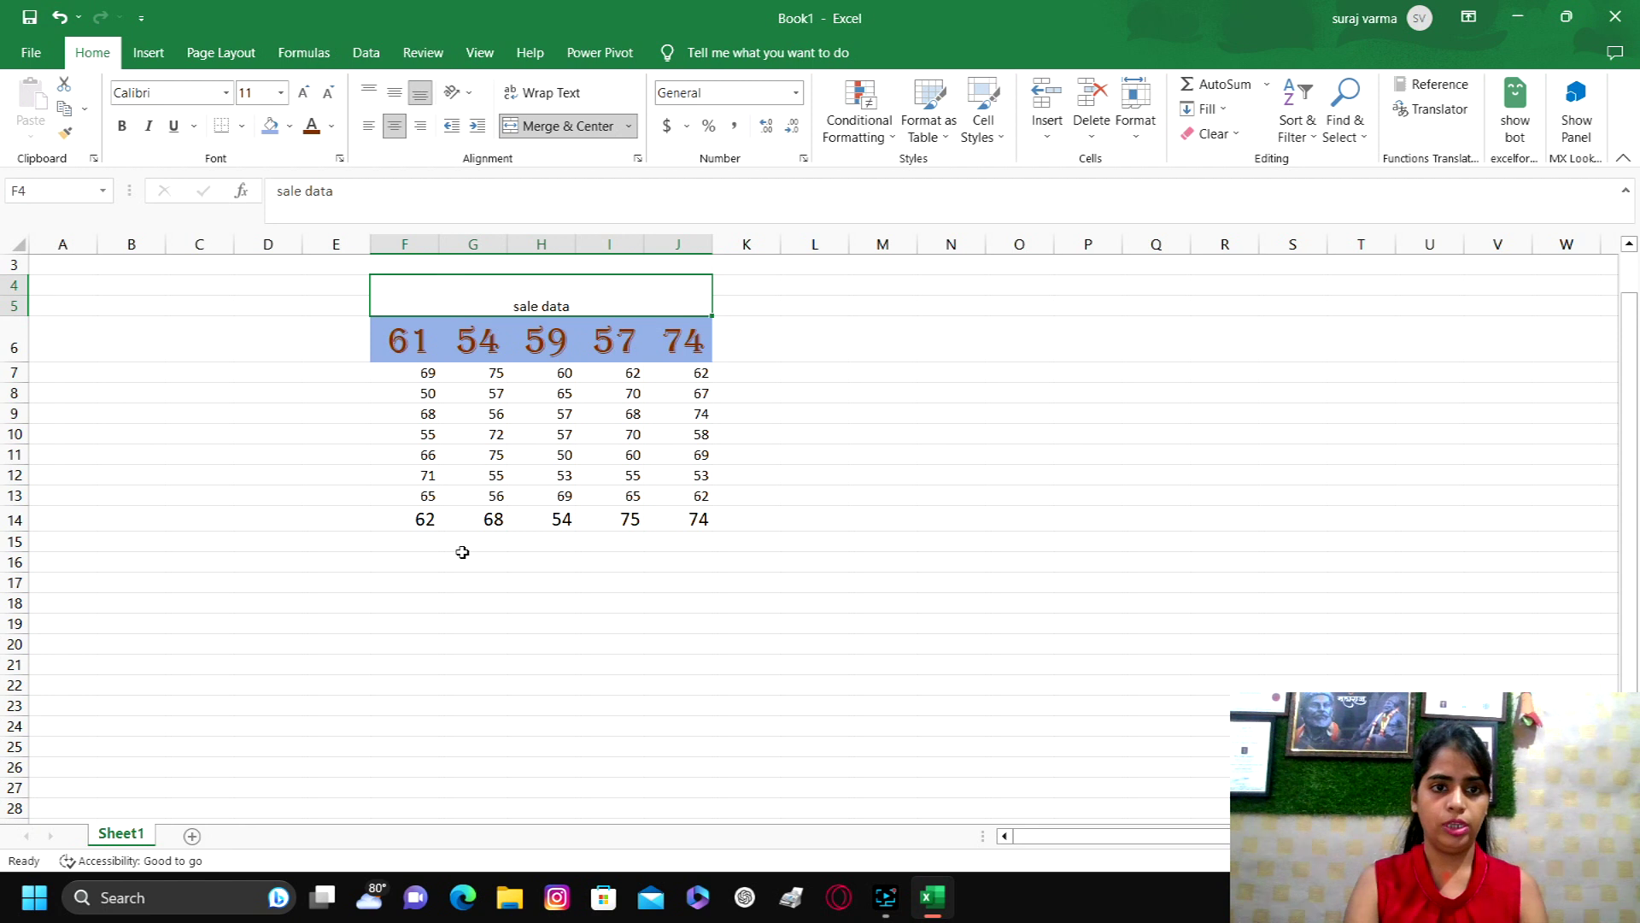
pyautogui.click(493, 458)
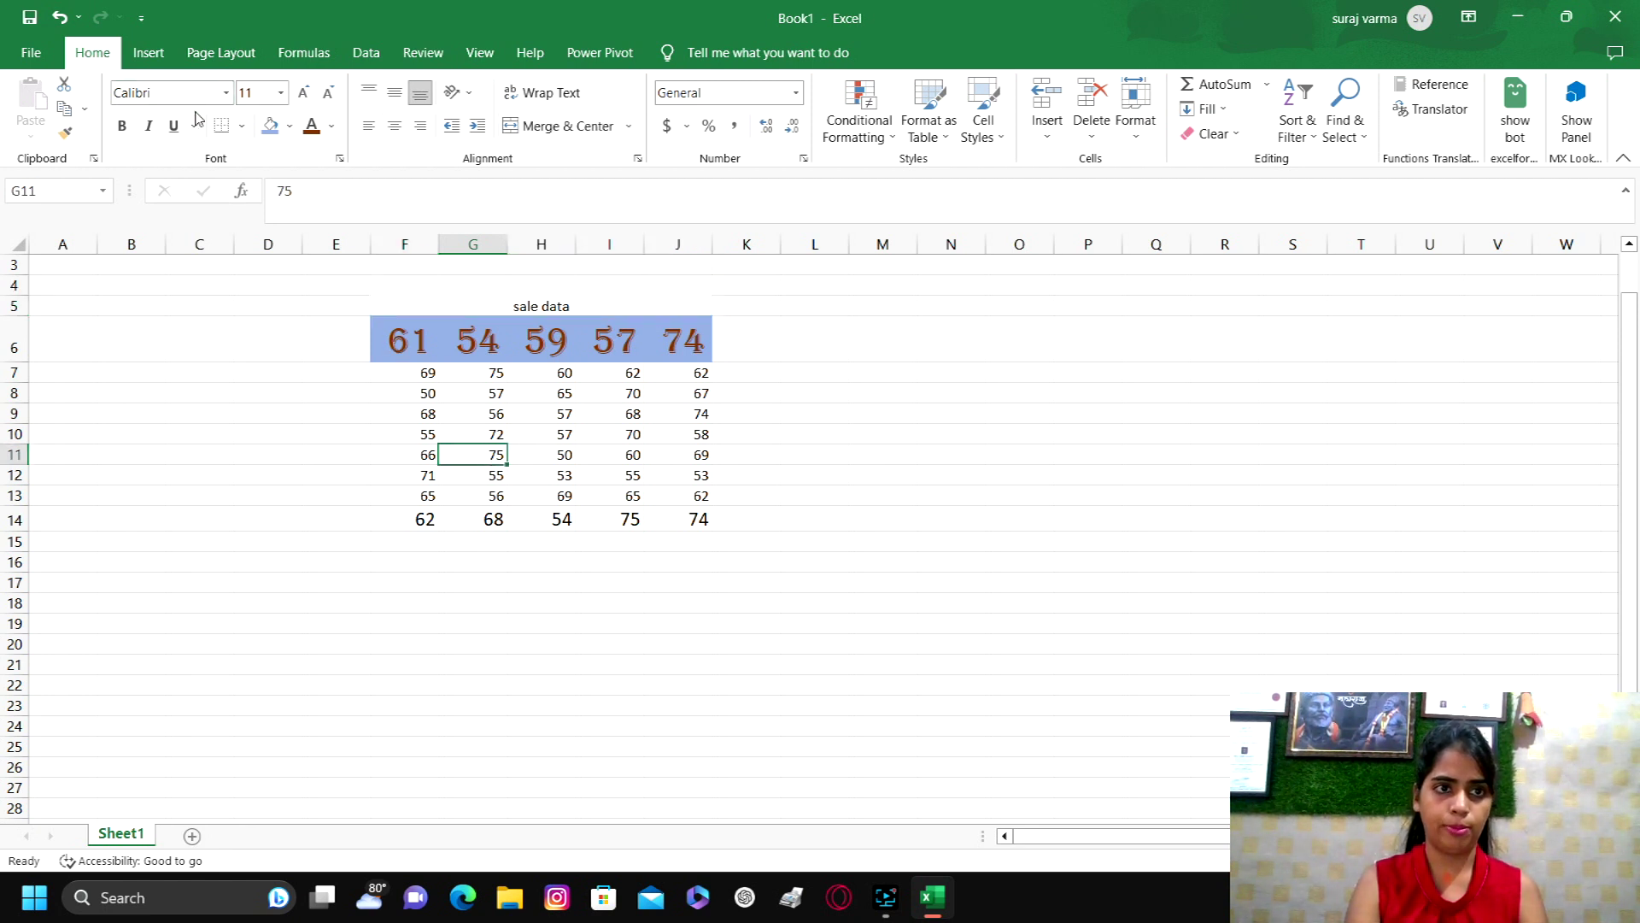
# Apply All Borders to the F4:J14 block, from the title down to row 14
pyautogui.click(244, 126)
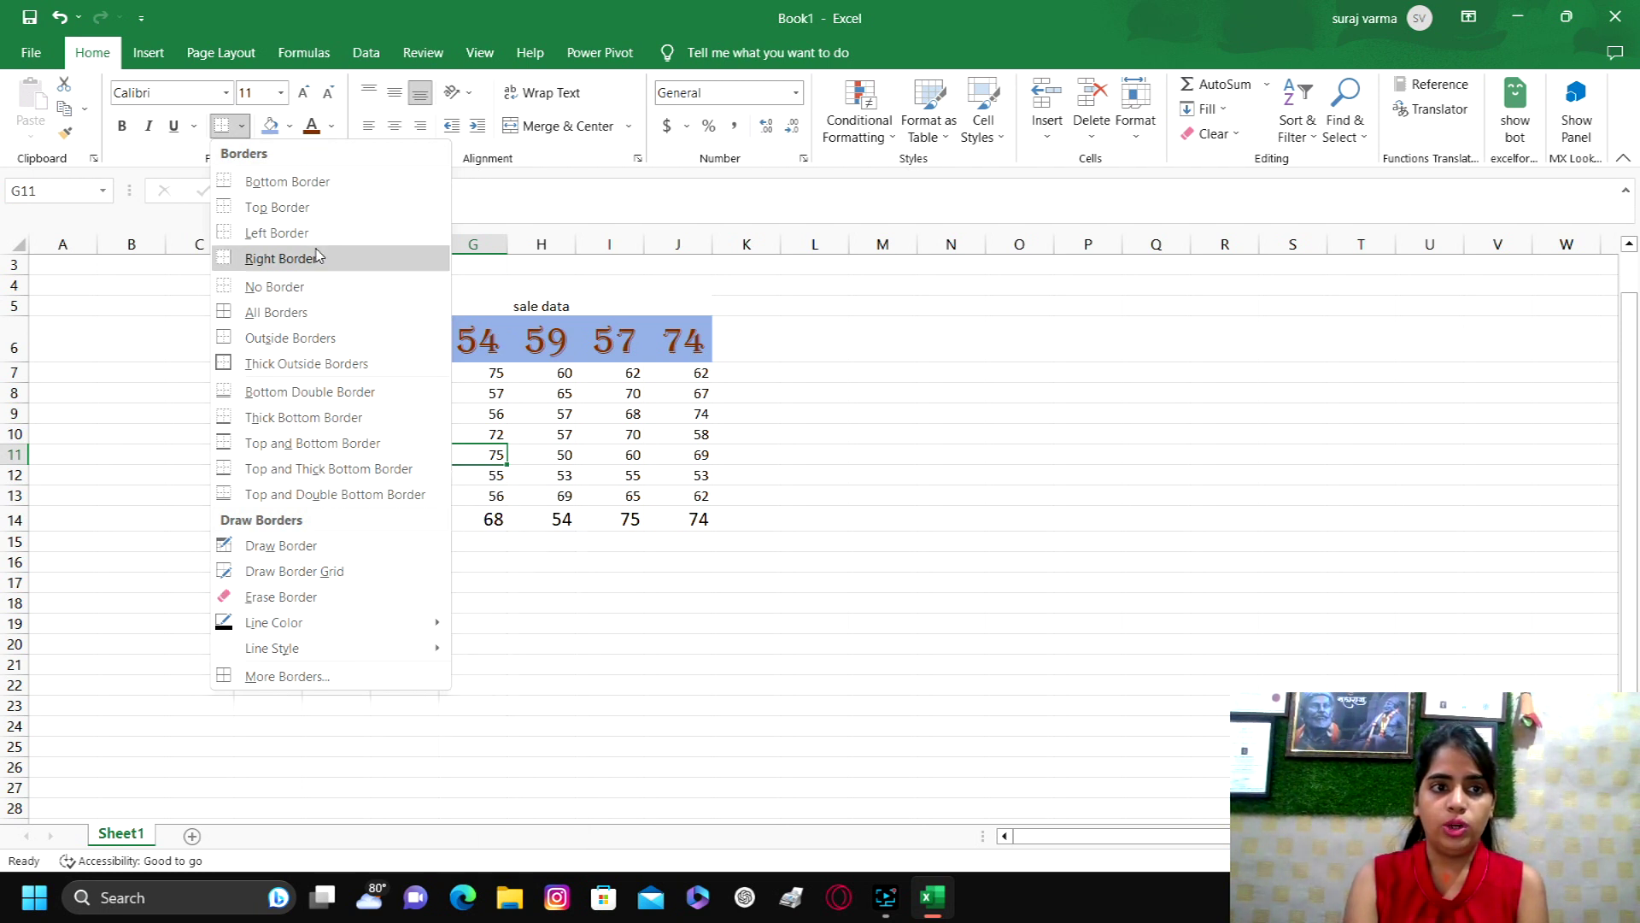
pyautogui.click(777, 622)
pyautogui.moveTo(526, 303)
pyautogui.mouseDown()
pyautogui.moveTo(542, 524)
pyautogui.moveTo(543, 509)
pyautogui.mouseUp()
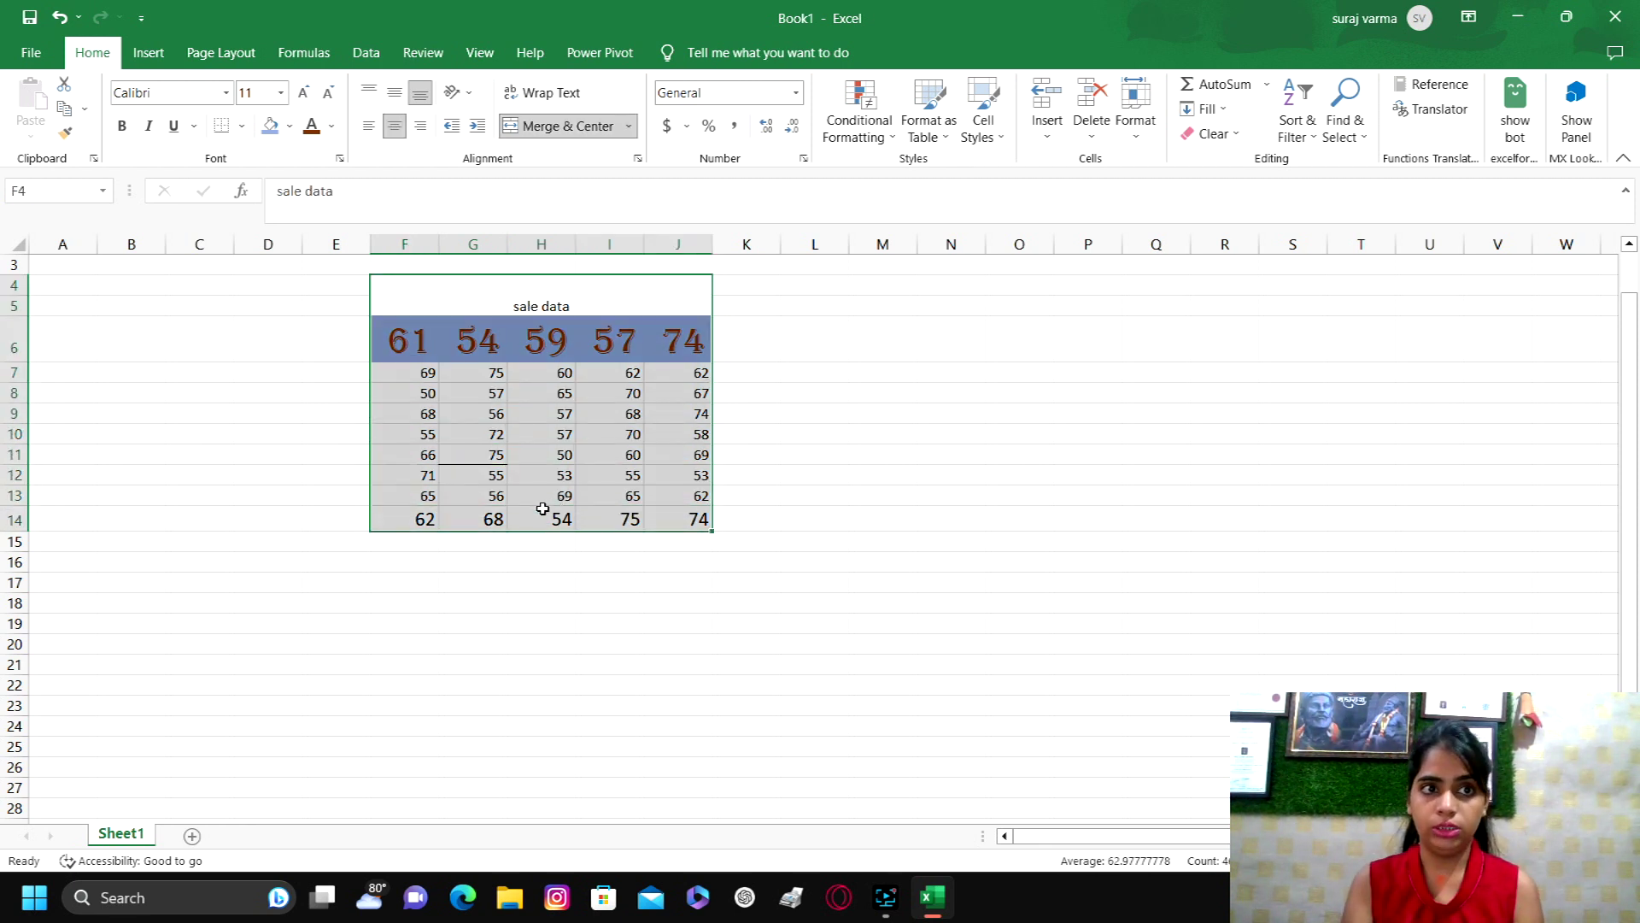
pyautogui.press('alt')
pyautogui.press('h')
pyautogui.press('b')
pyautogui.press('a')
pyautogui.click(862, 476)
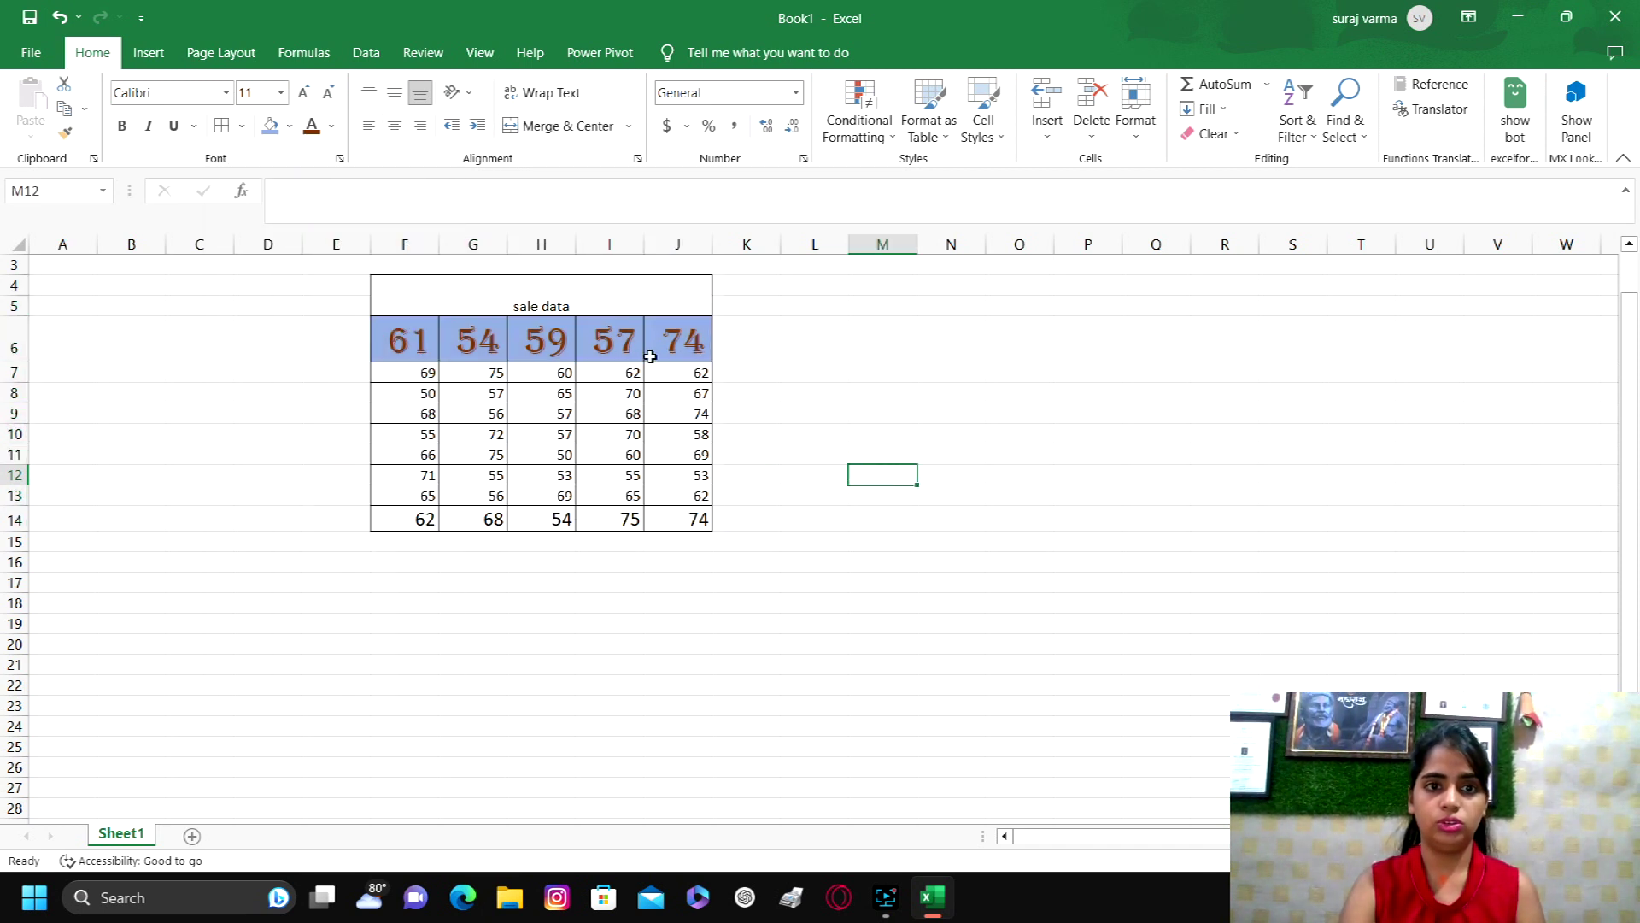
# Try top, middle, bottom, left and right alignments on the title, ending centred
pyautogui.click(551, 305)
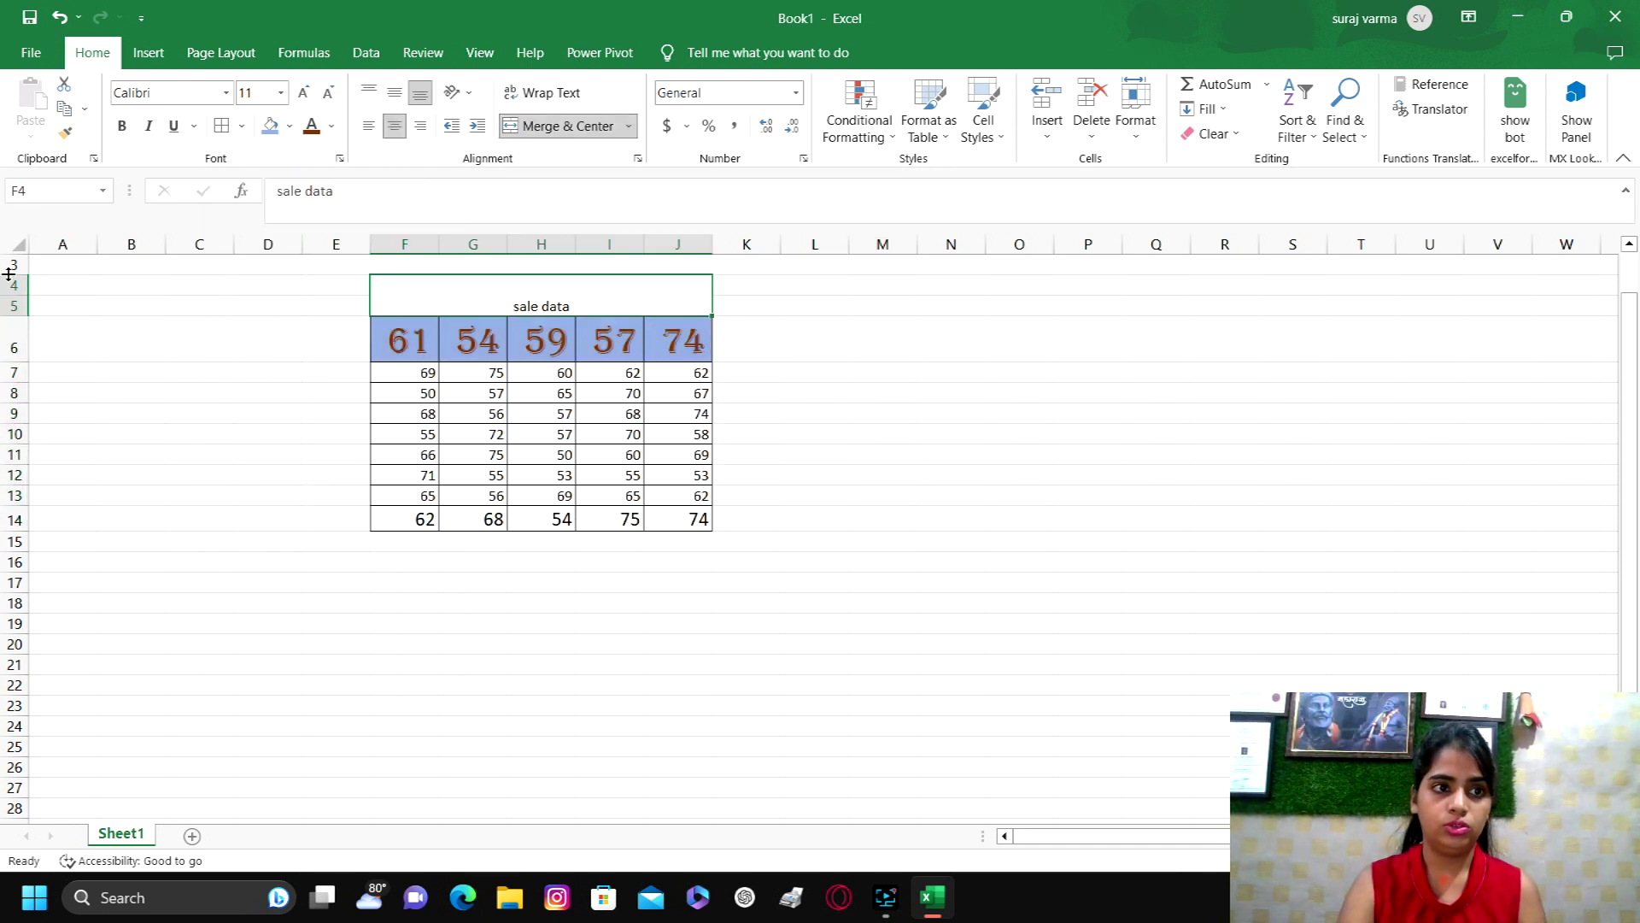
pyautogui.click(368, 92)
pyautogui.click(396, 93)
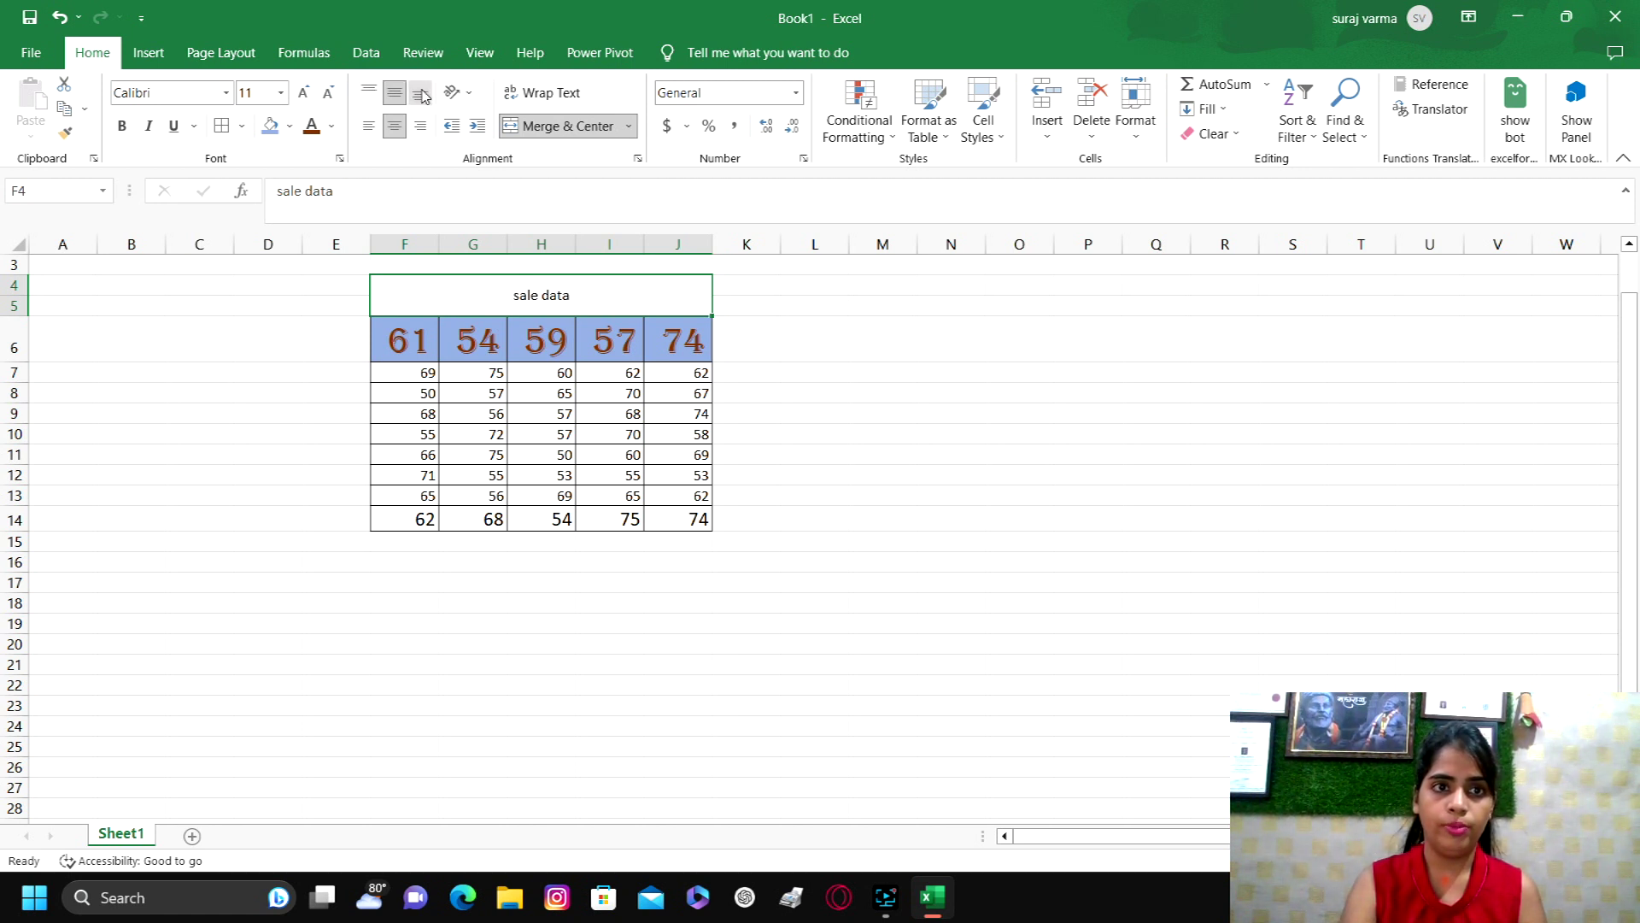
pyautogui.click(421, 93)
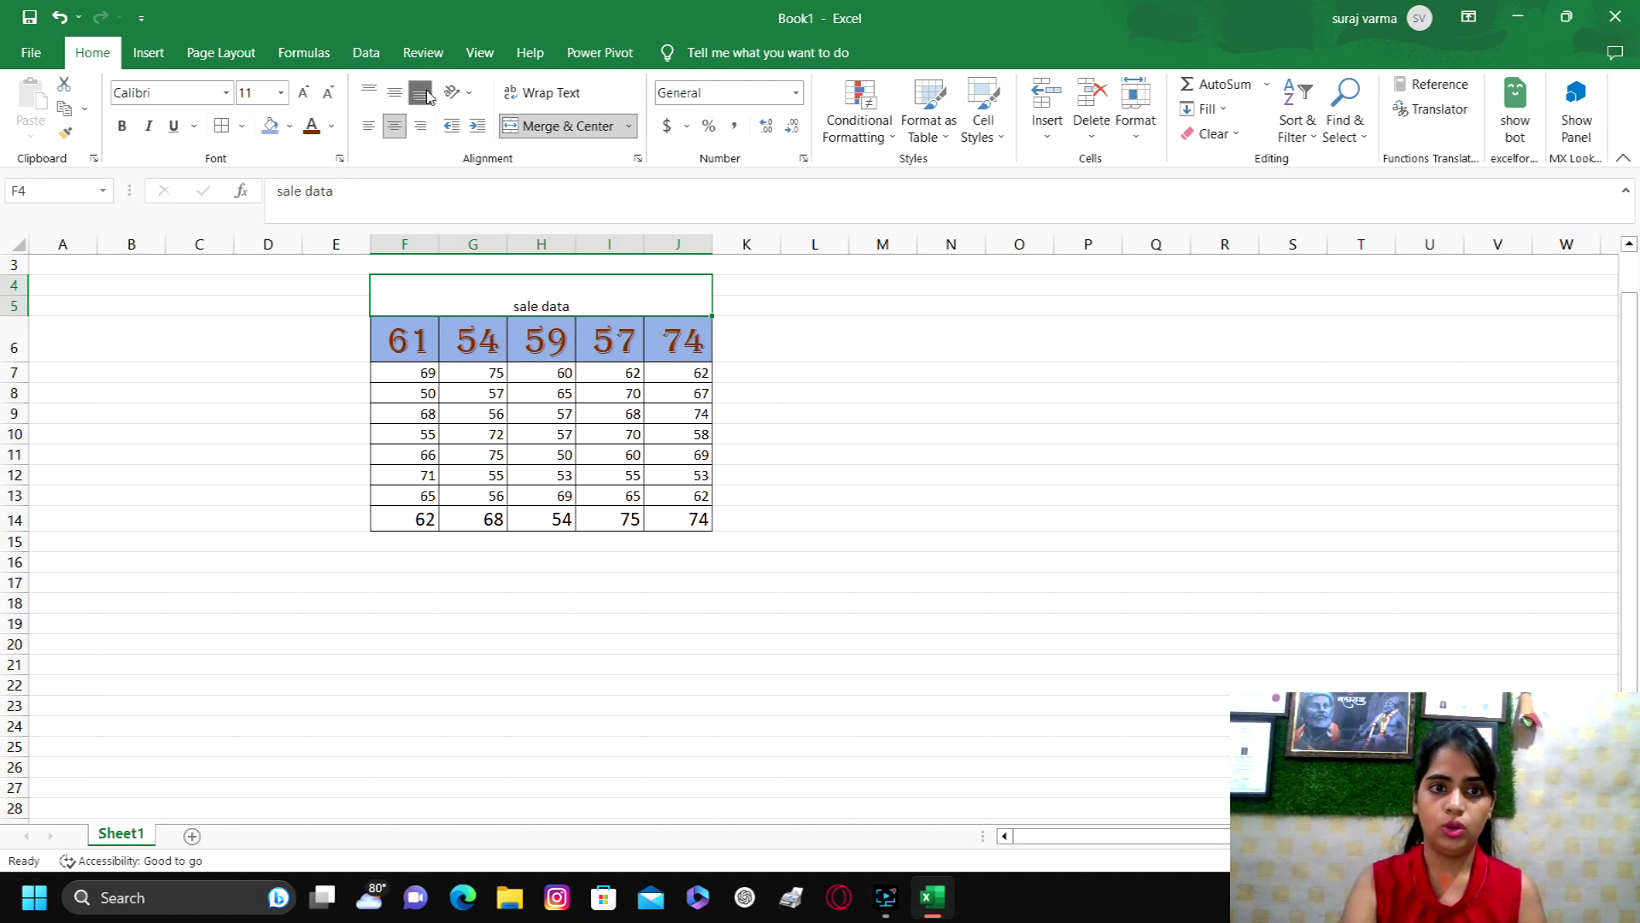
pyautogui.click(368, 126)
pyautogui.click(392, 127)
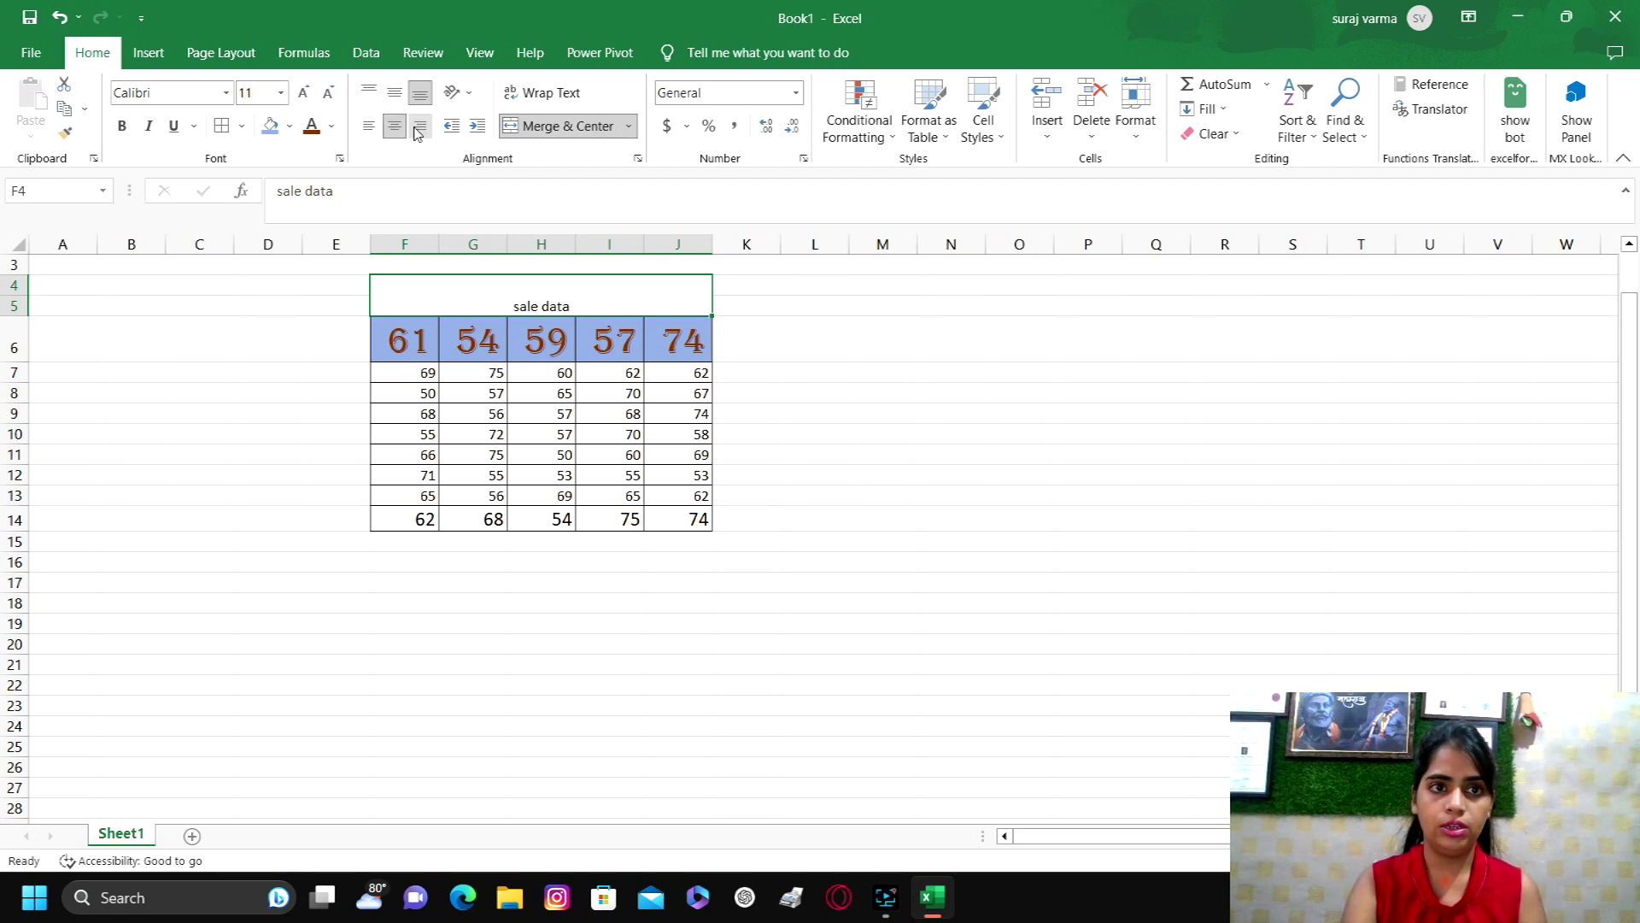
pyautogui.click(371, 128)
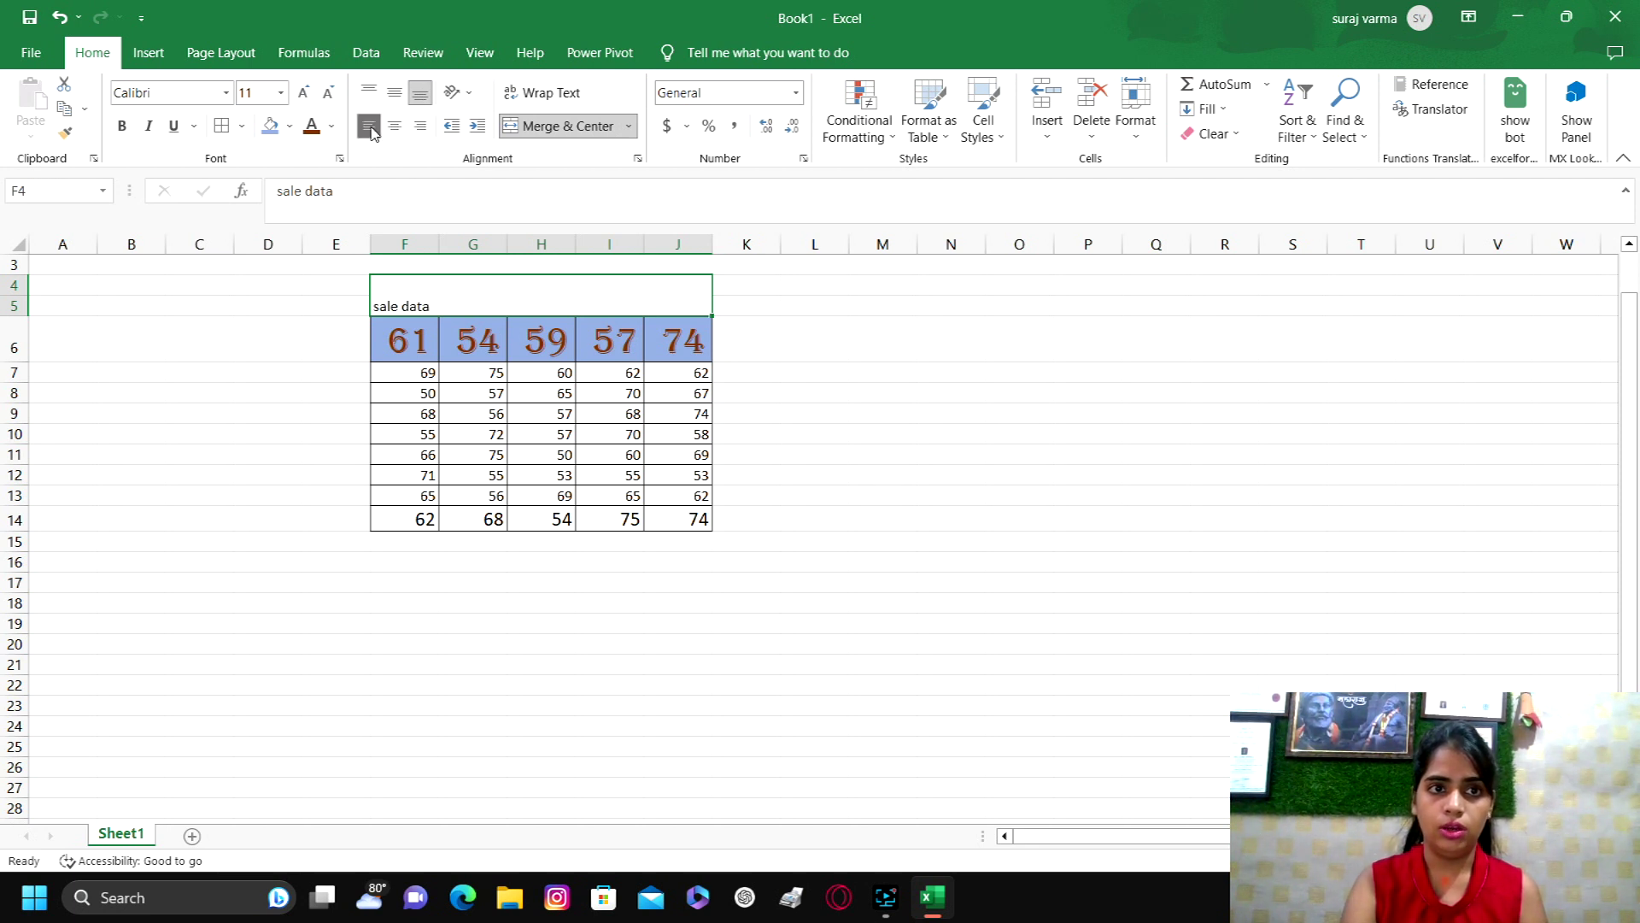
pyautogui.click(394, 126)
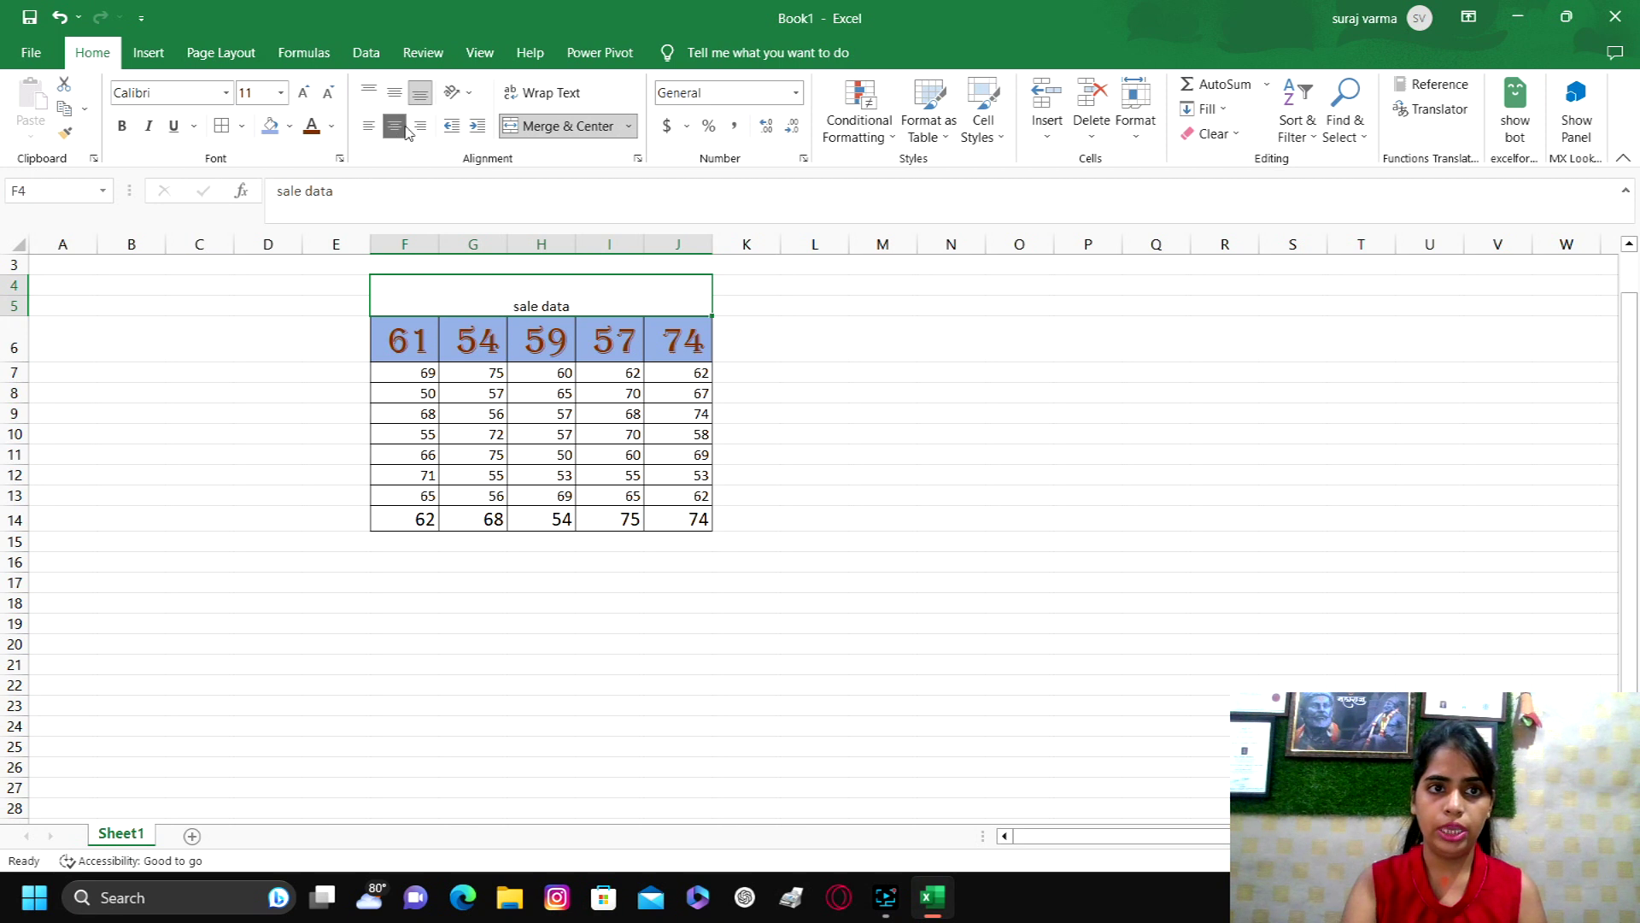
pyautogui.click(417, 127)
pyautogui.click(396, 127)
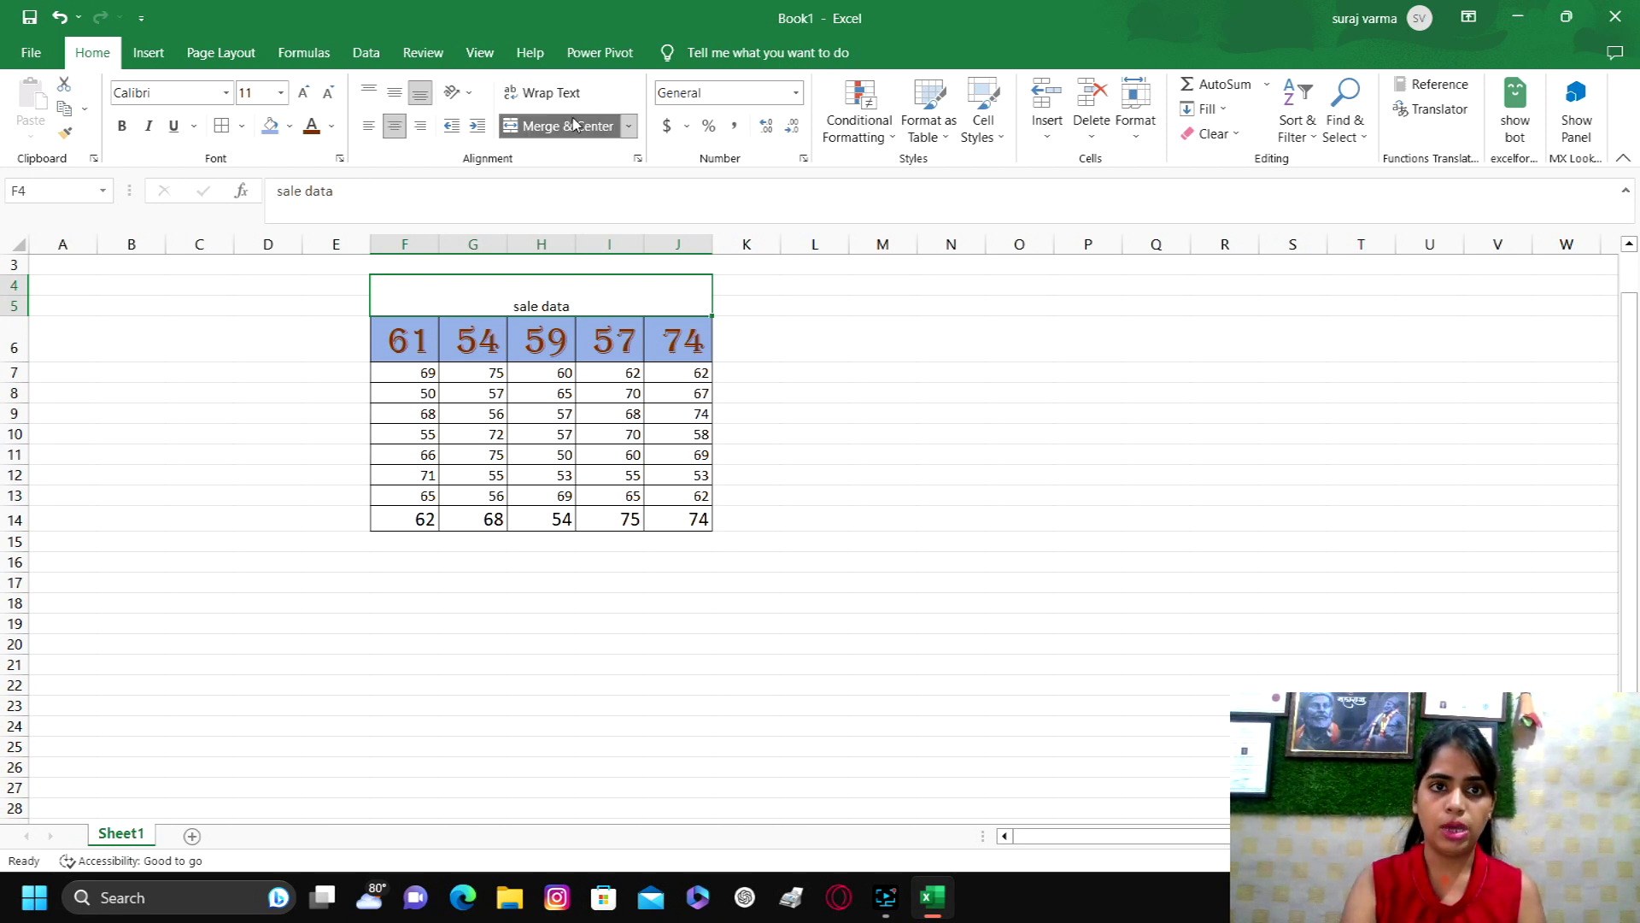
# Trial-merge the empty block M8:Q10 and unmerge it, then select the values G7:J14
pyautogui.click(965, 368)
pyautogui.click(862, 427)
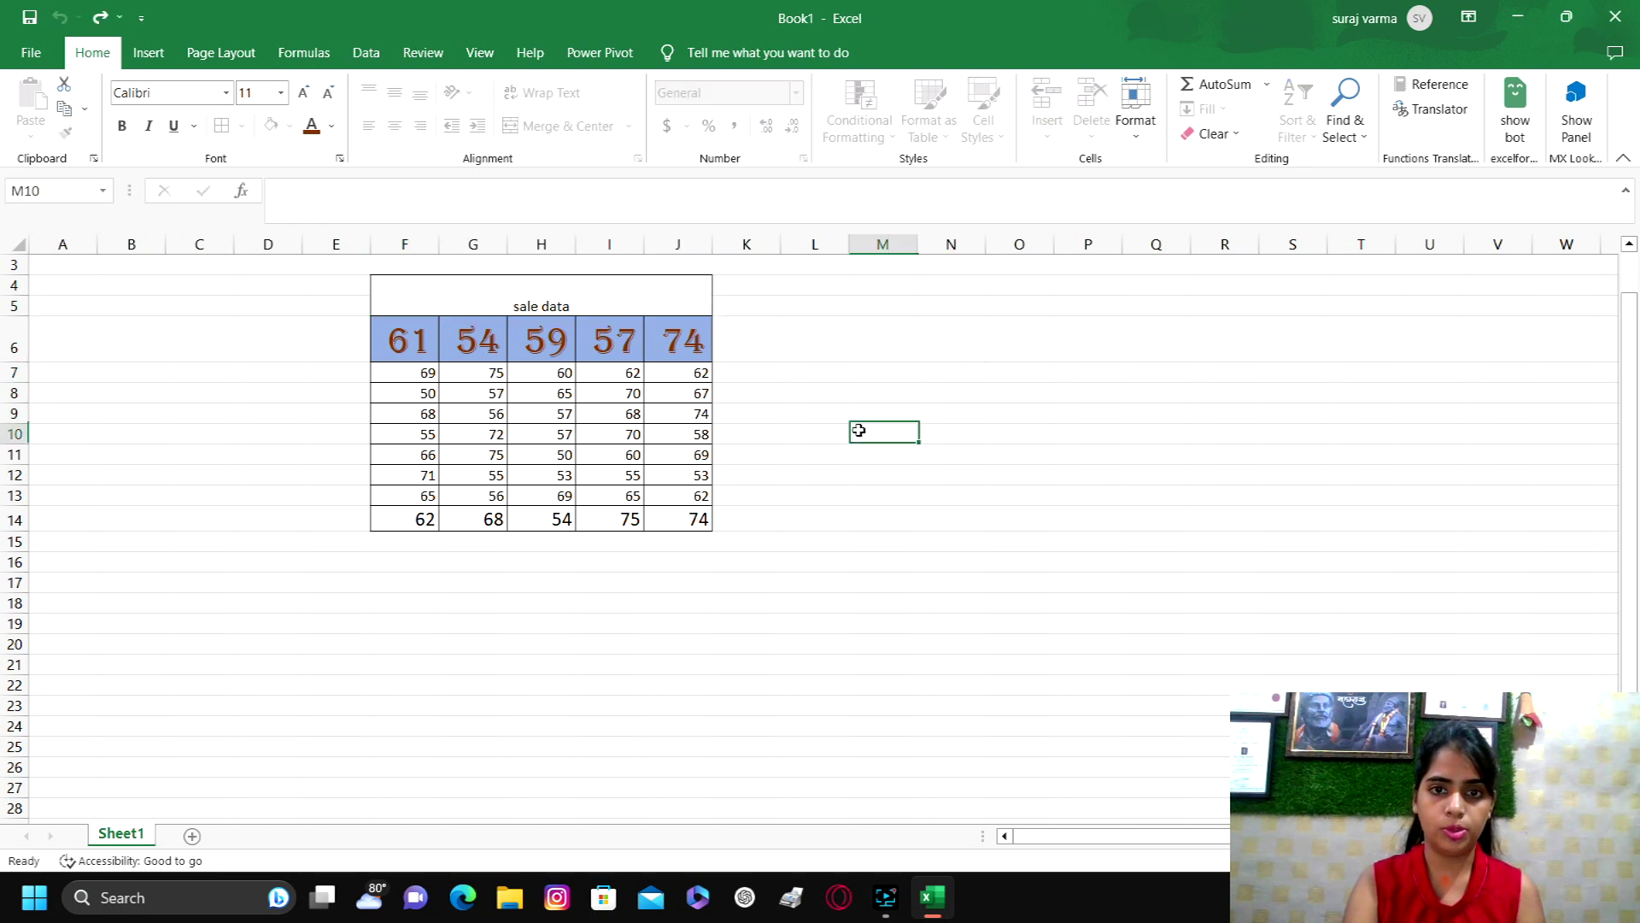
pyautogui.moveTo(859, 389)
pyautogui.mouseDown()
pyautogui.moveTo(1140, 448)
pyautogui.moveTo(1120, 425)
pyautogui.mouseUp()
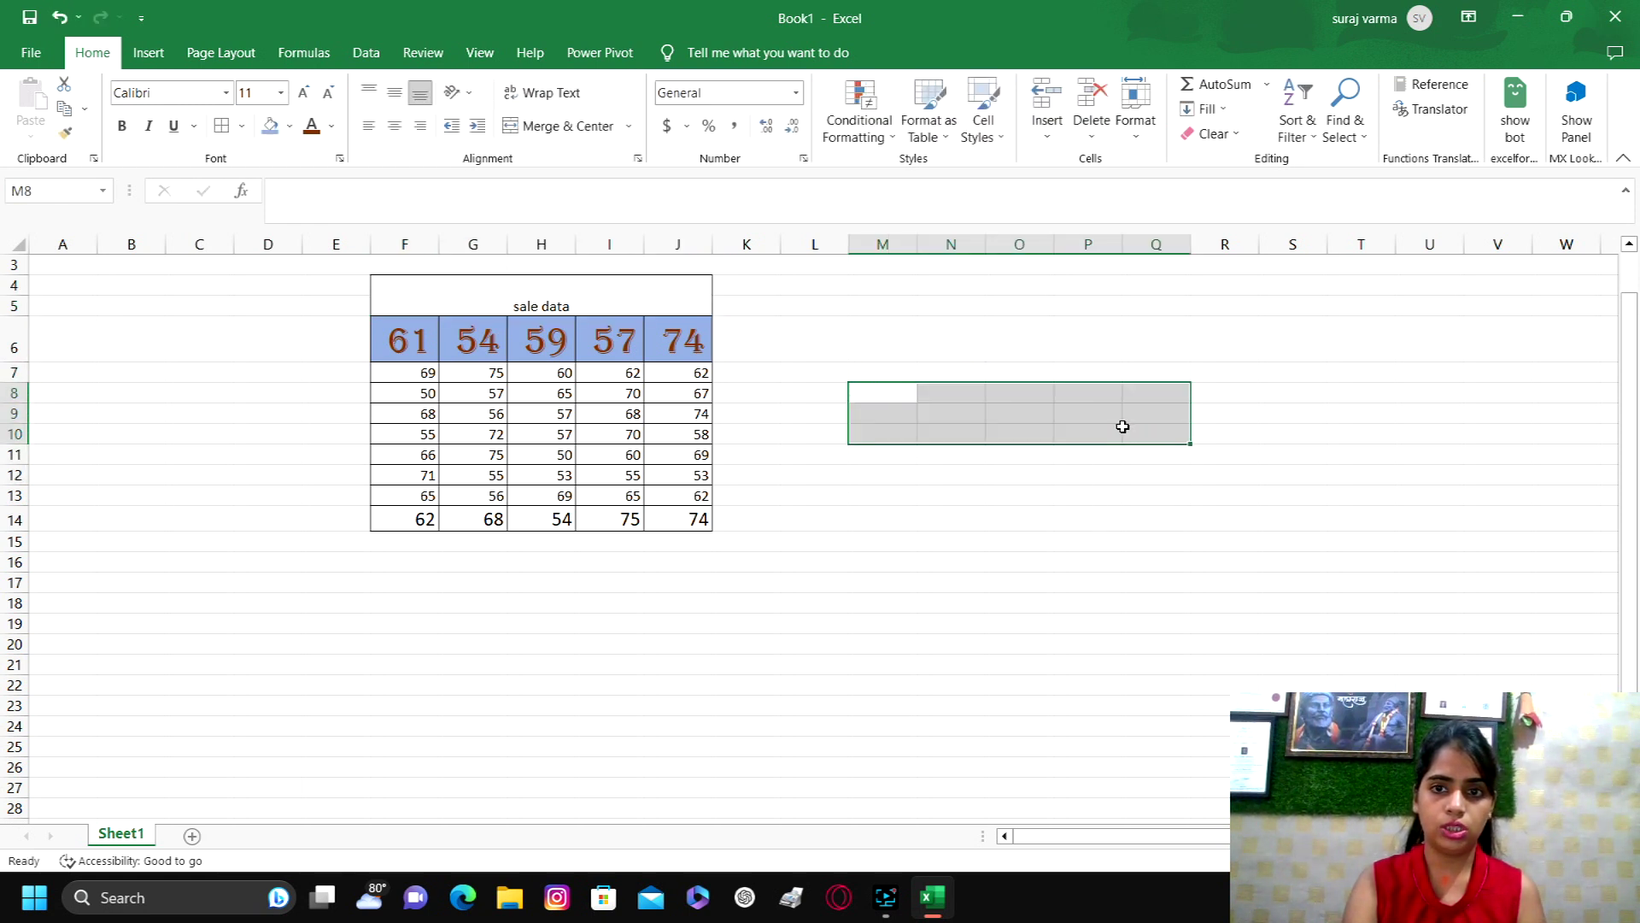
pyautogui.click(578, 124)
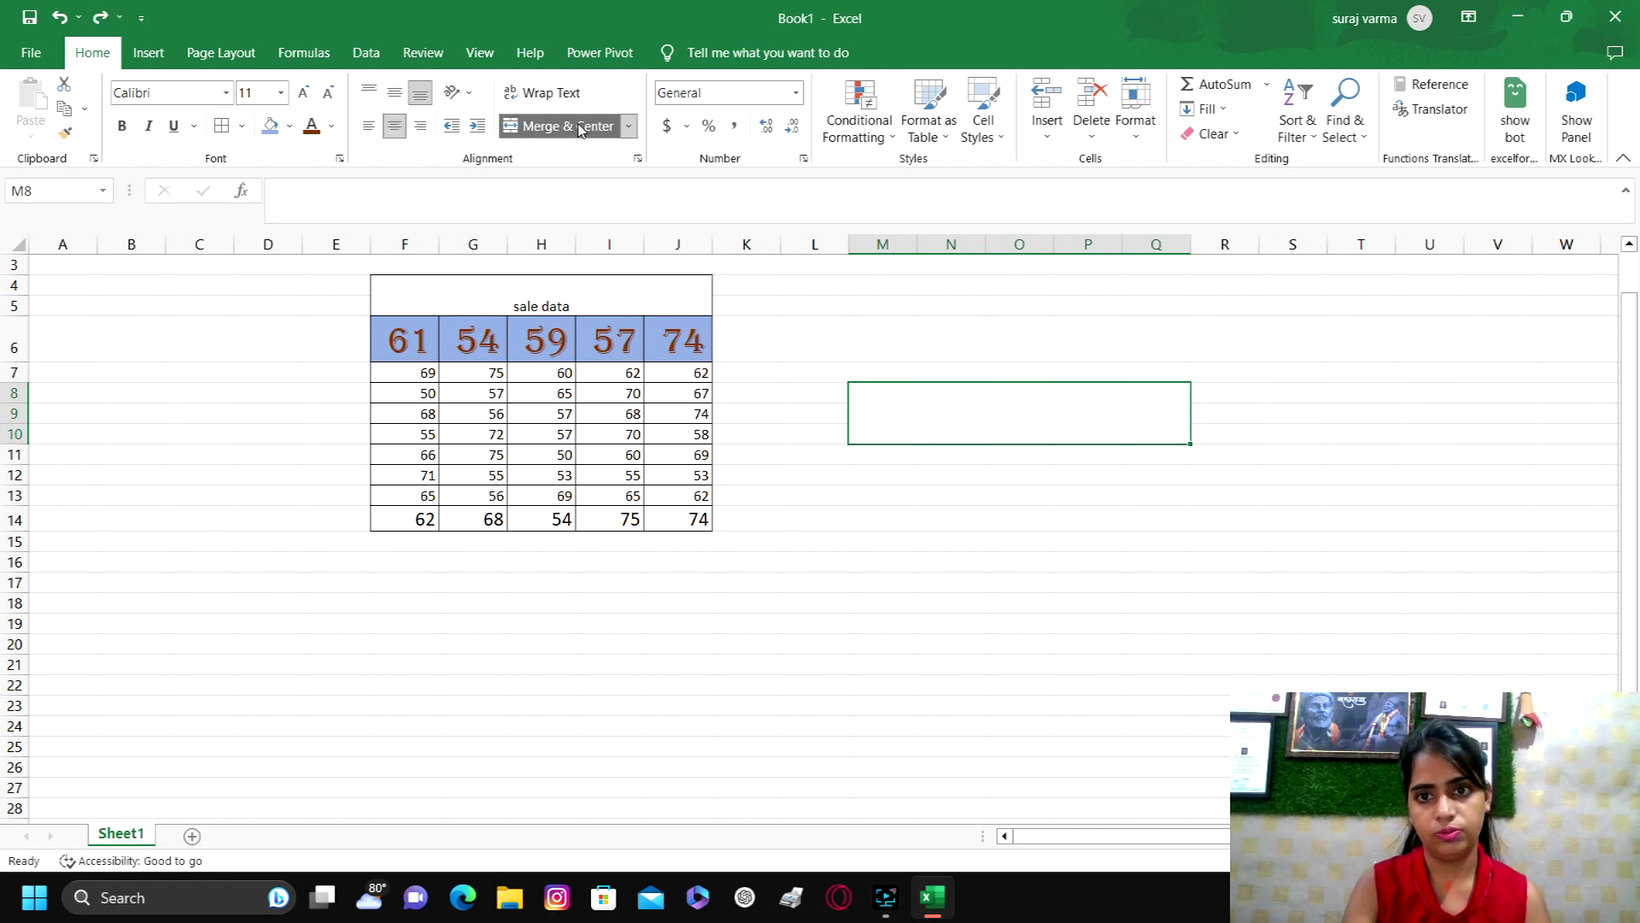
pyautogui.click(581, 125)
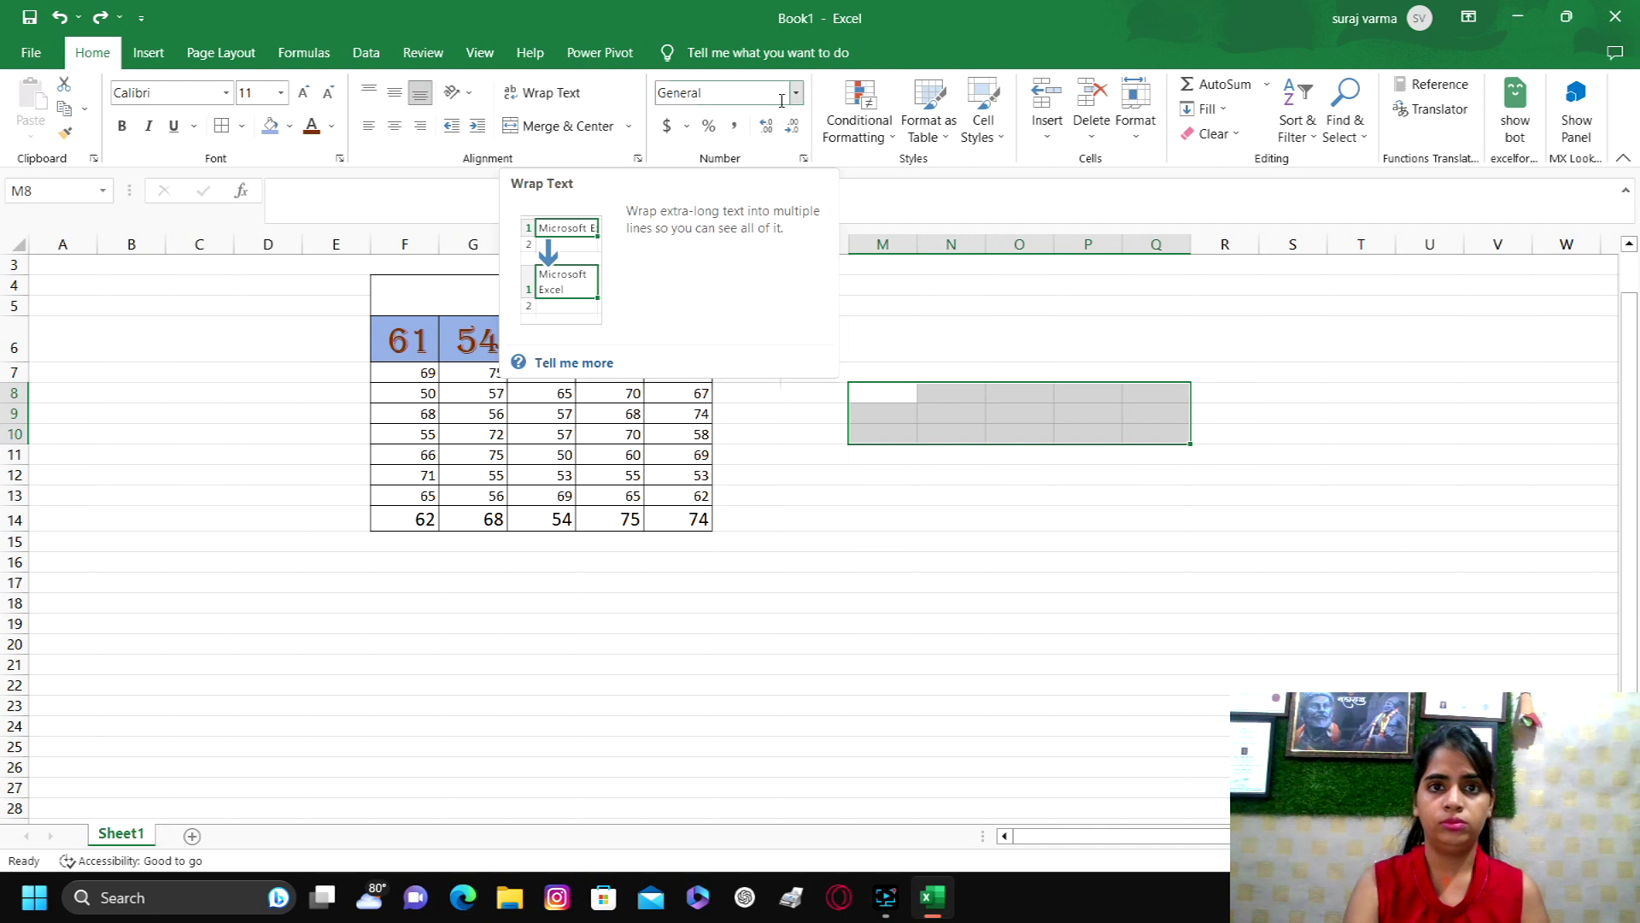
pyautogui.click(498, 392)
pyautogui.moveTo(495, 374); pyautogui.dragTo(688, 518)
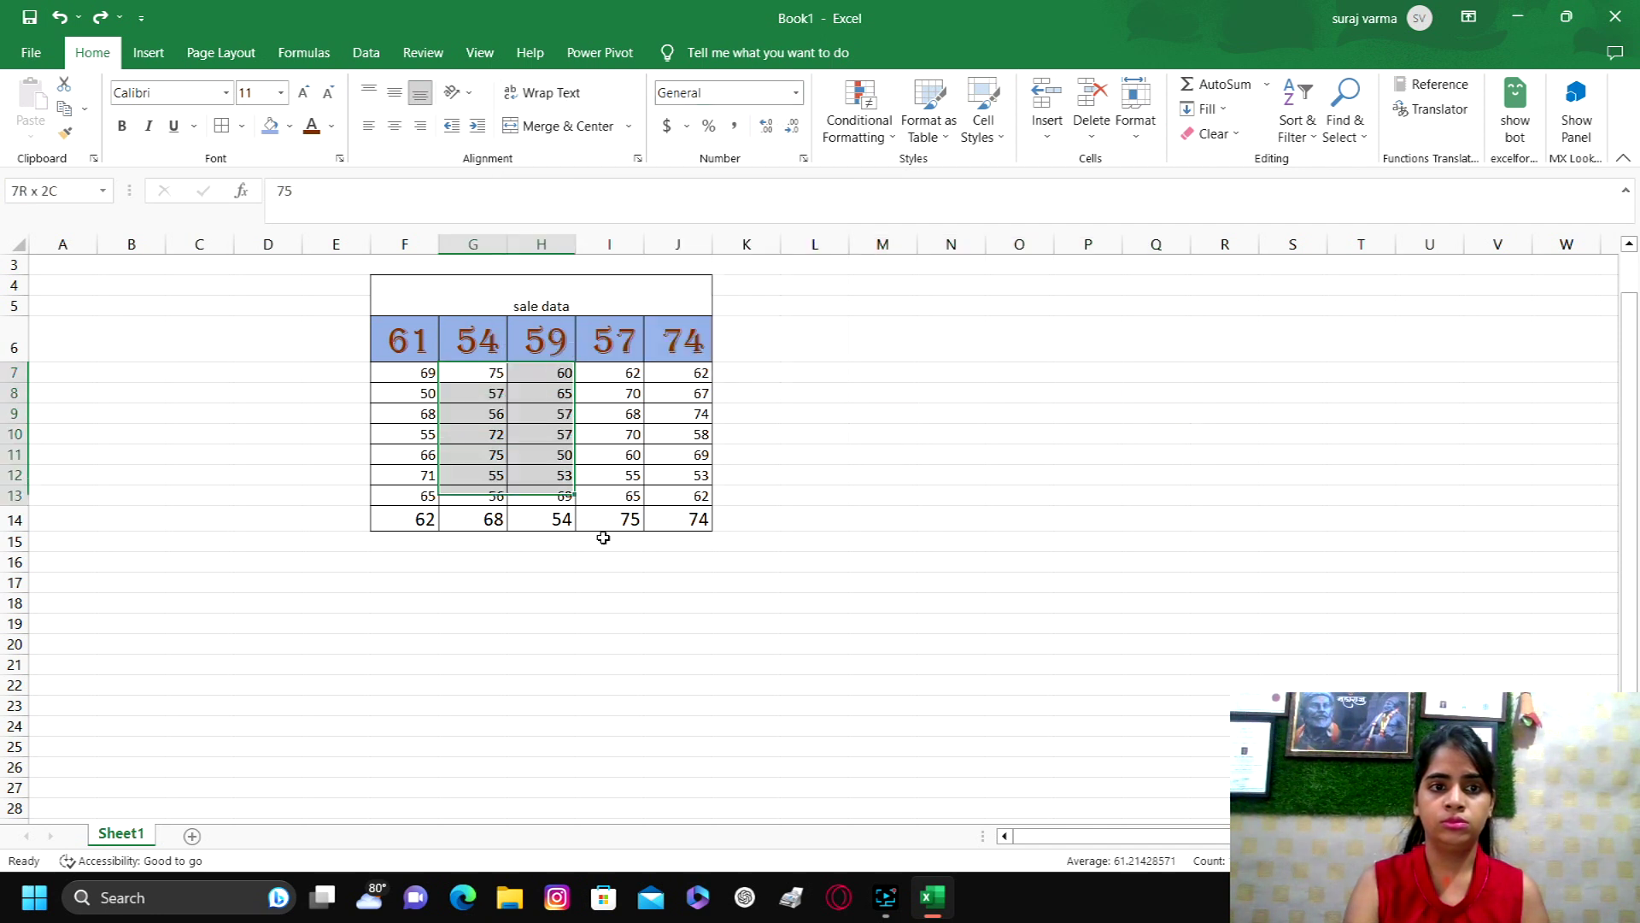
pyautogui.click(796, 92)
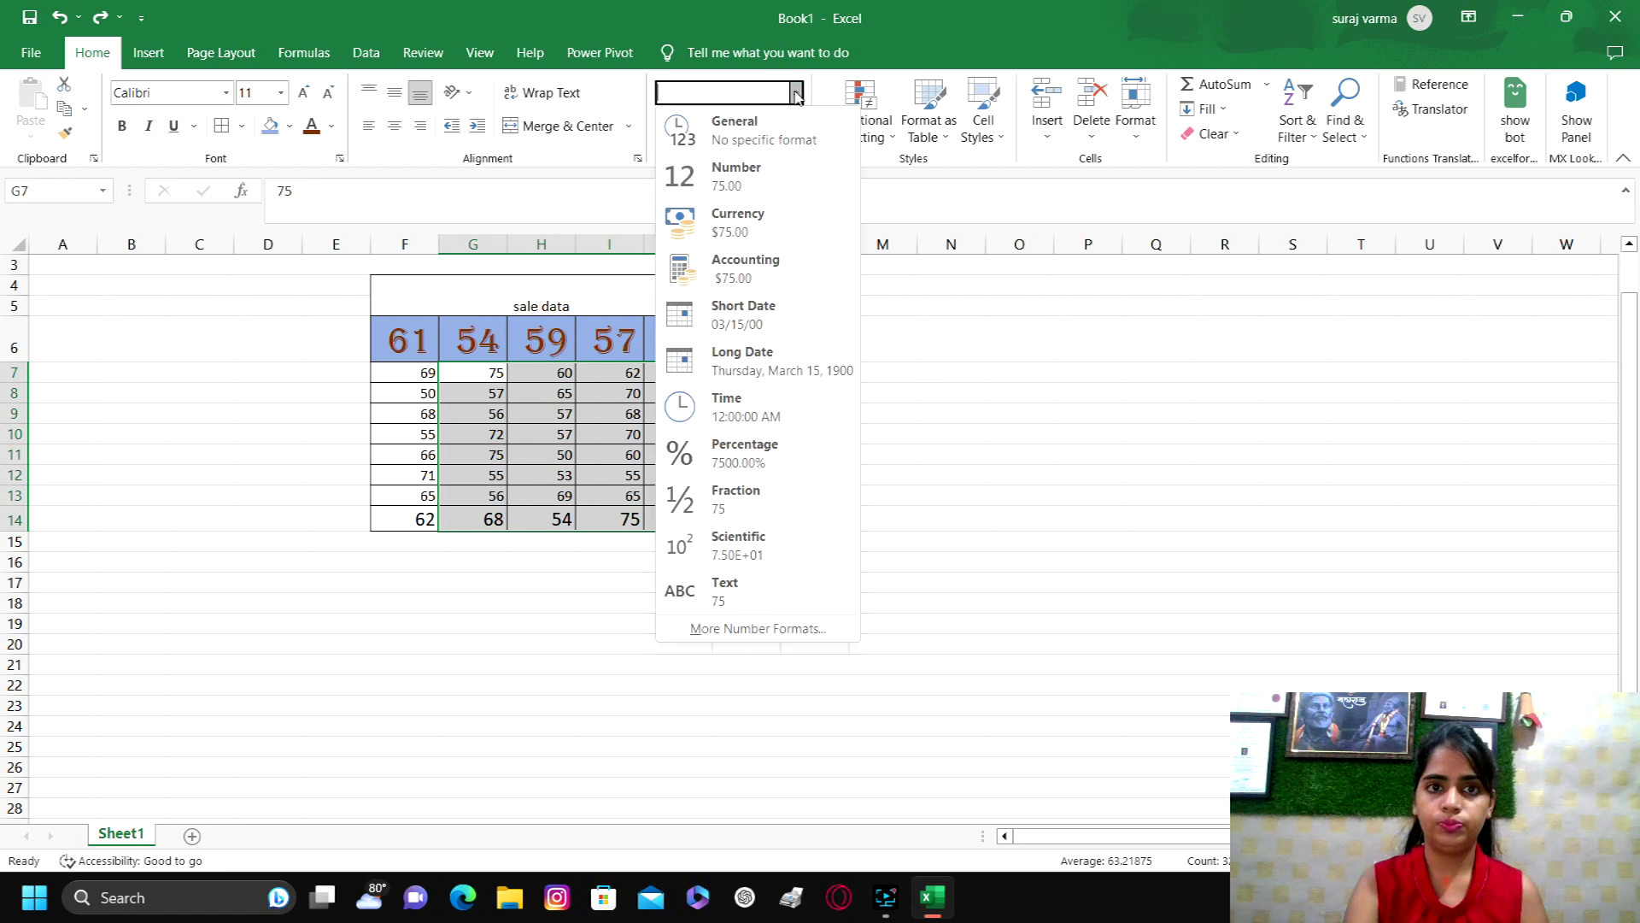
# Try Number, Currency, Accounting and Short Date formats on G7:J14
pyautogui.click(740, 195)
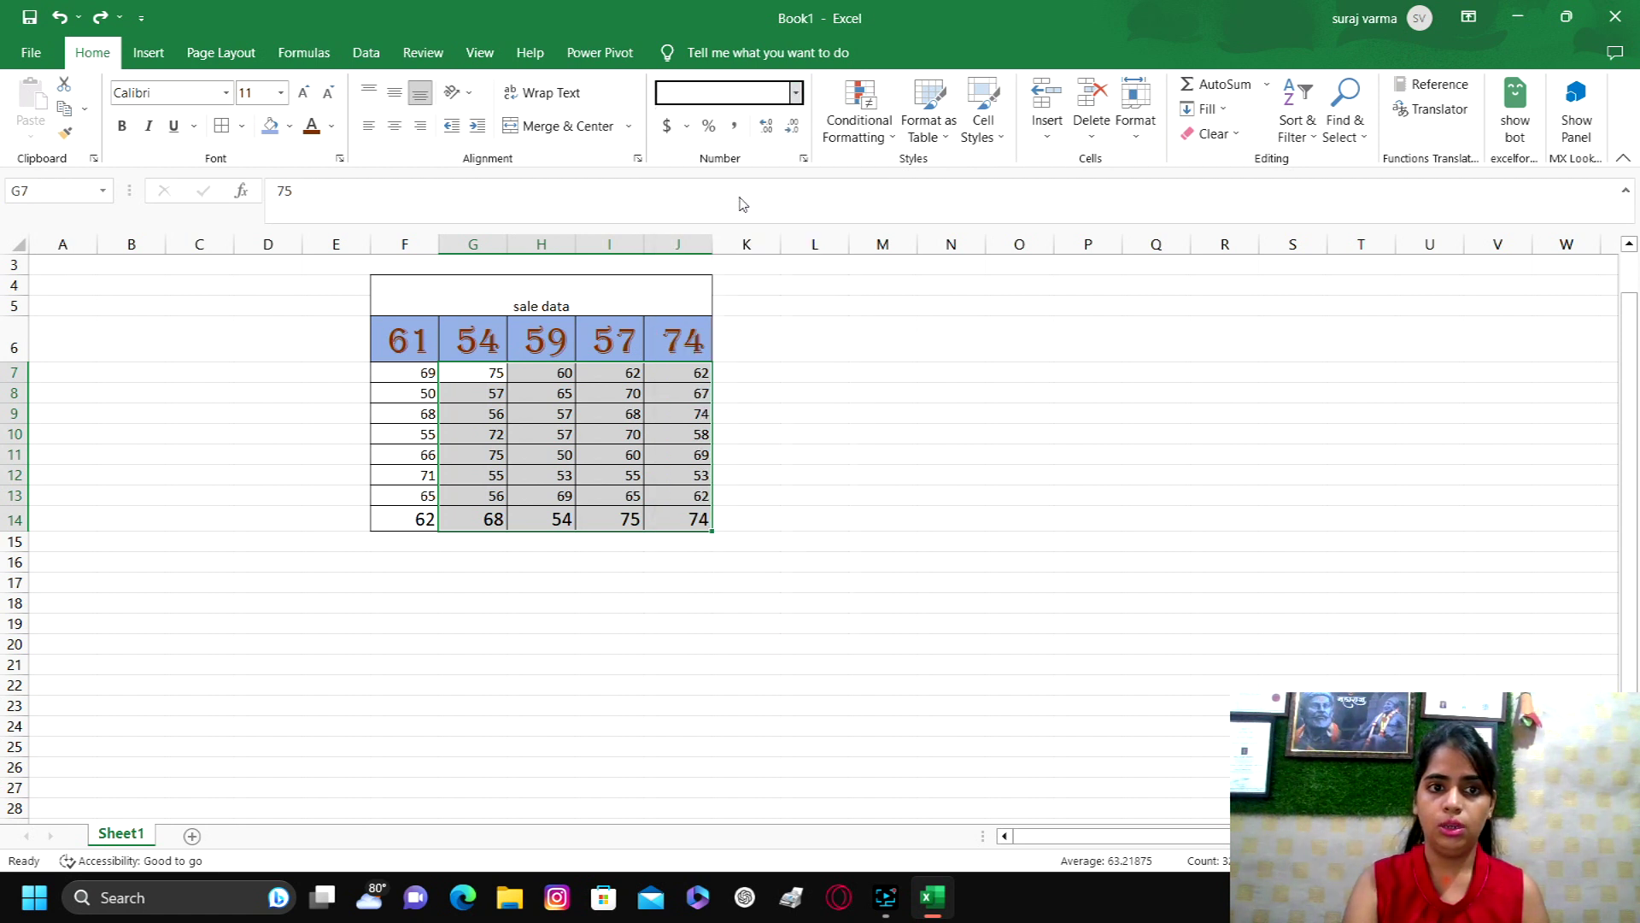
pyautogui.click(796, 92)
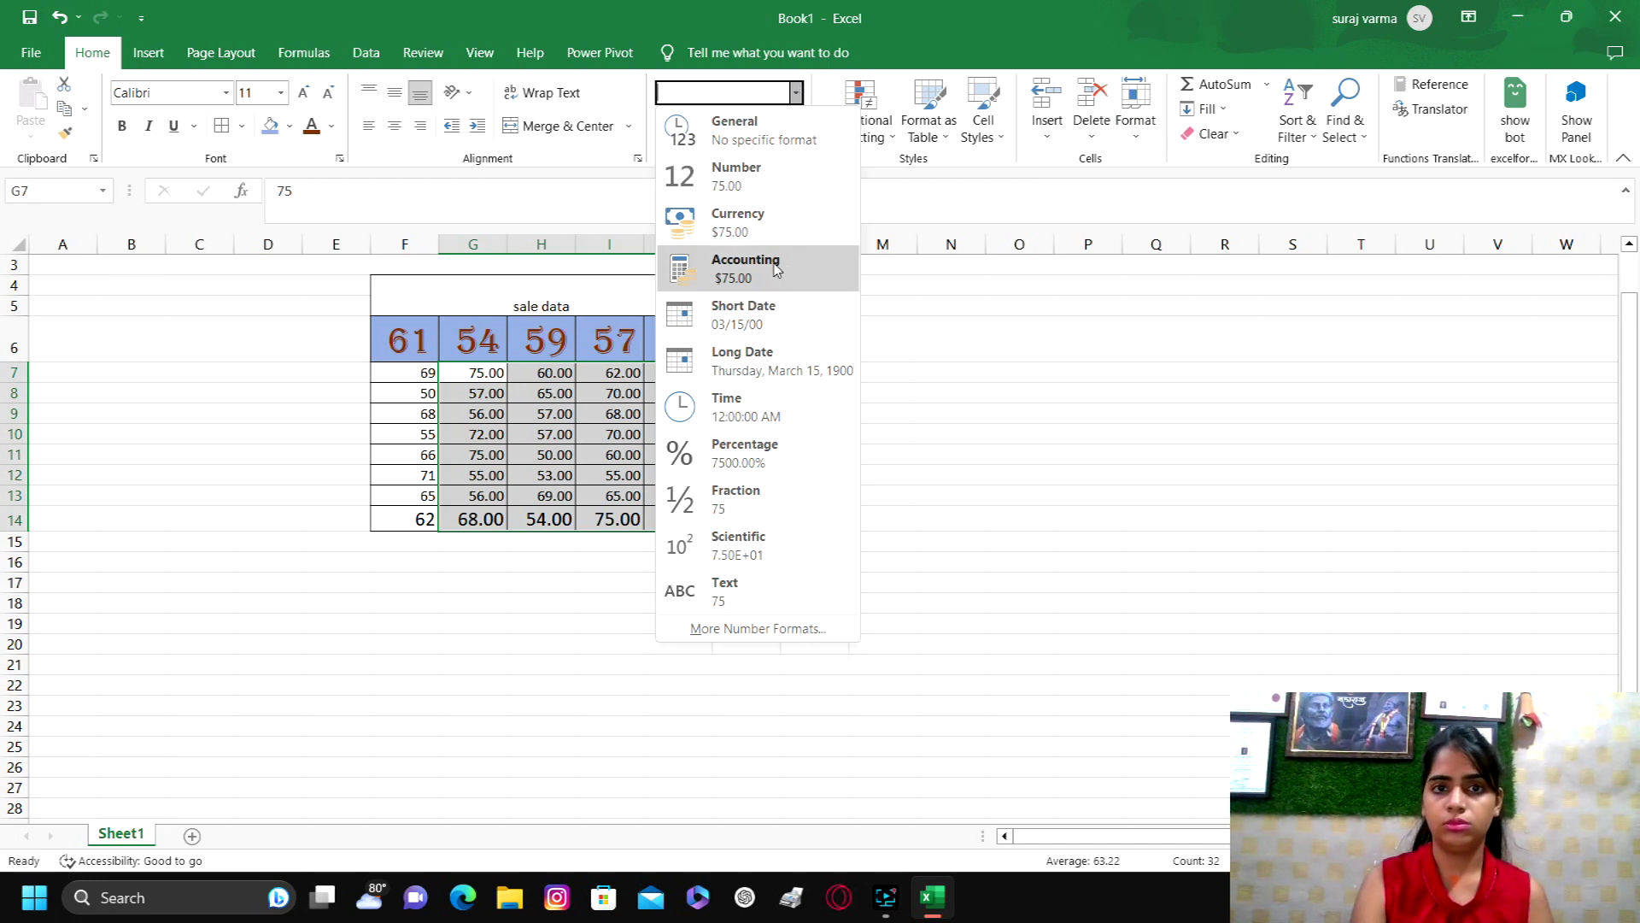
pyautogui.click(759, 231)
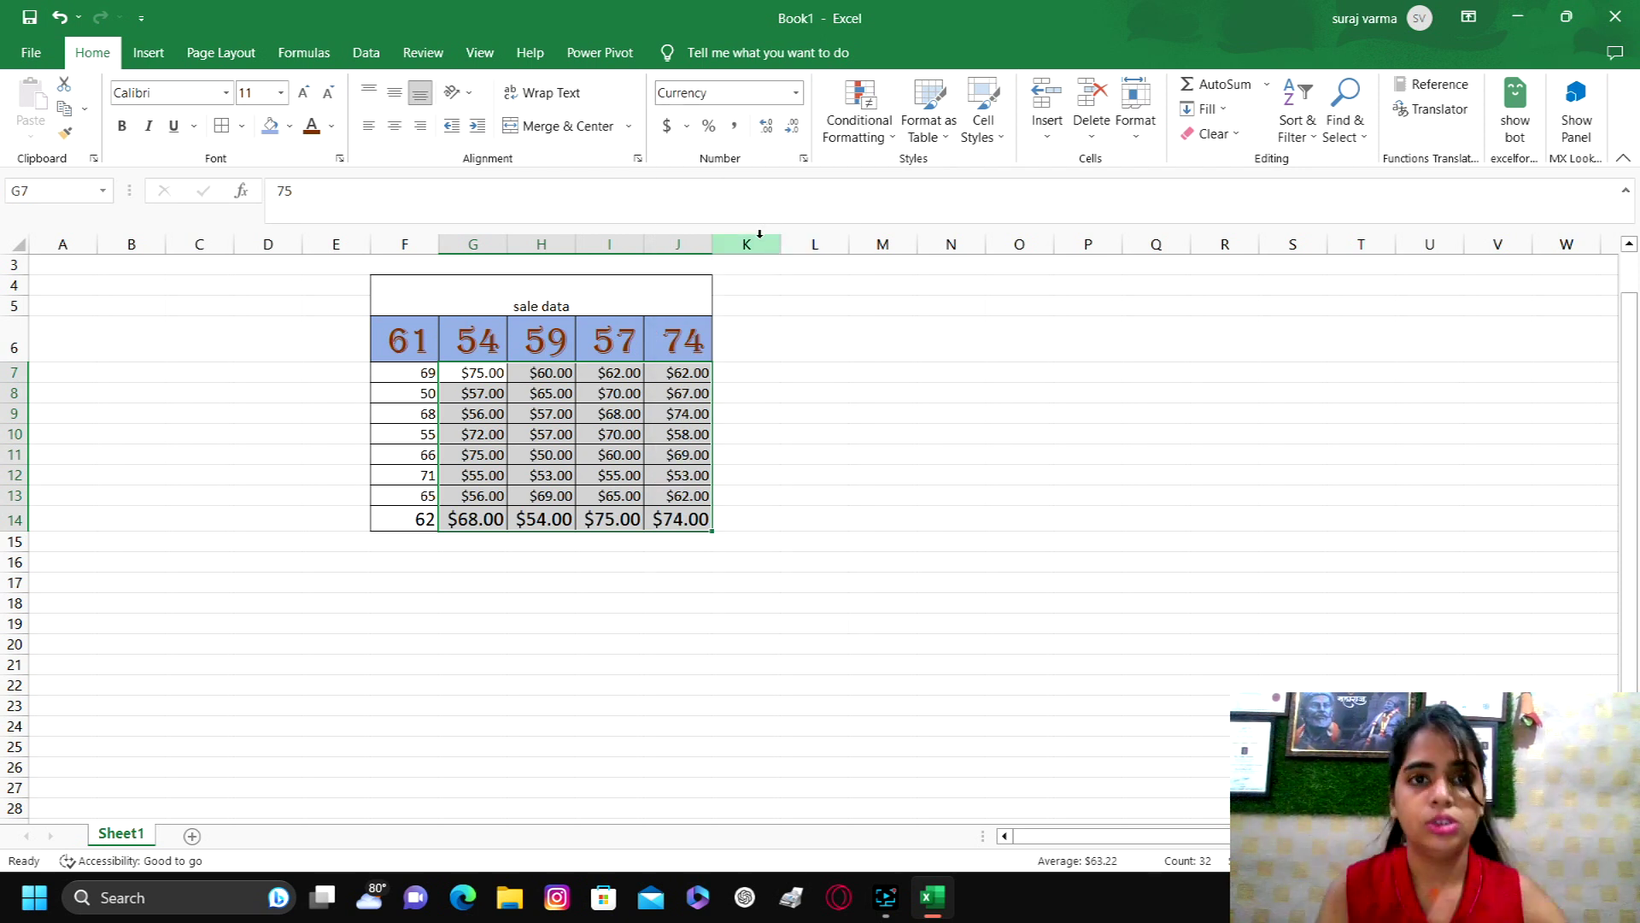
pyautogui.click(796, 92)
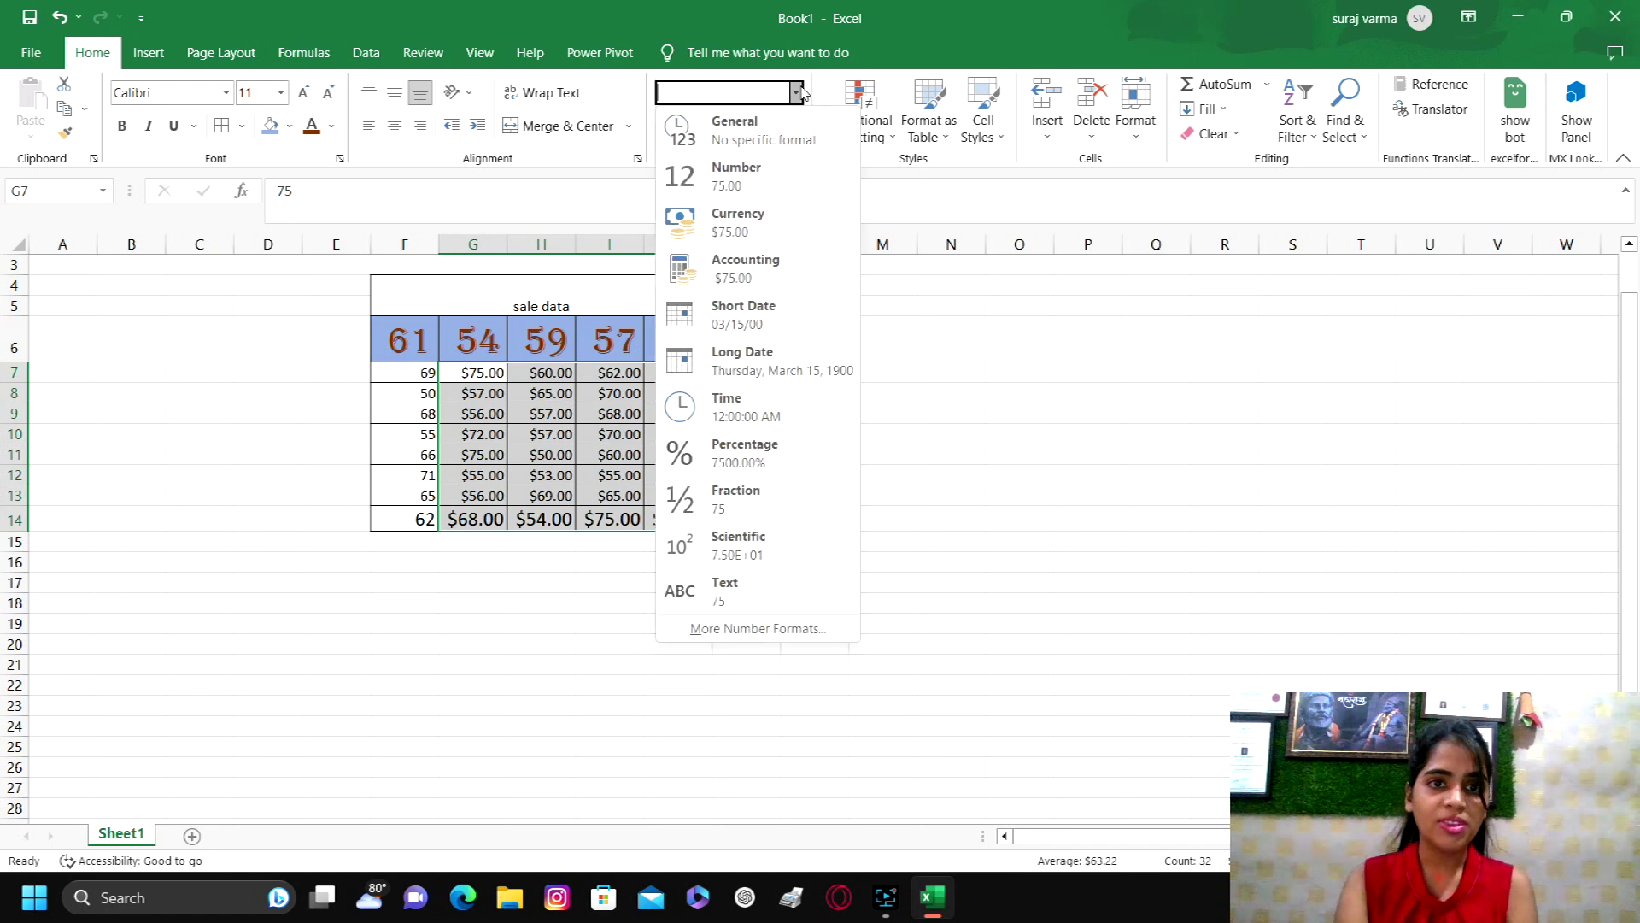
pyautogui.click(734, 278)
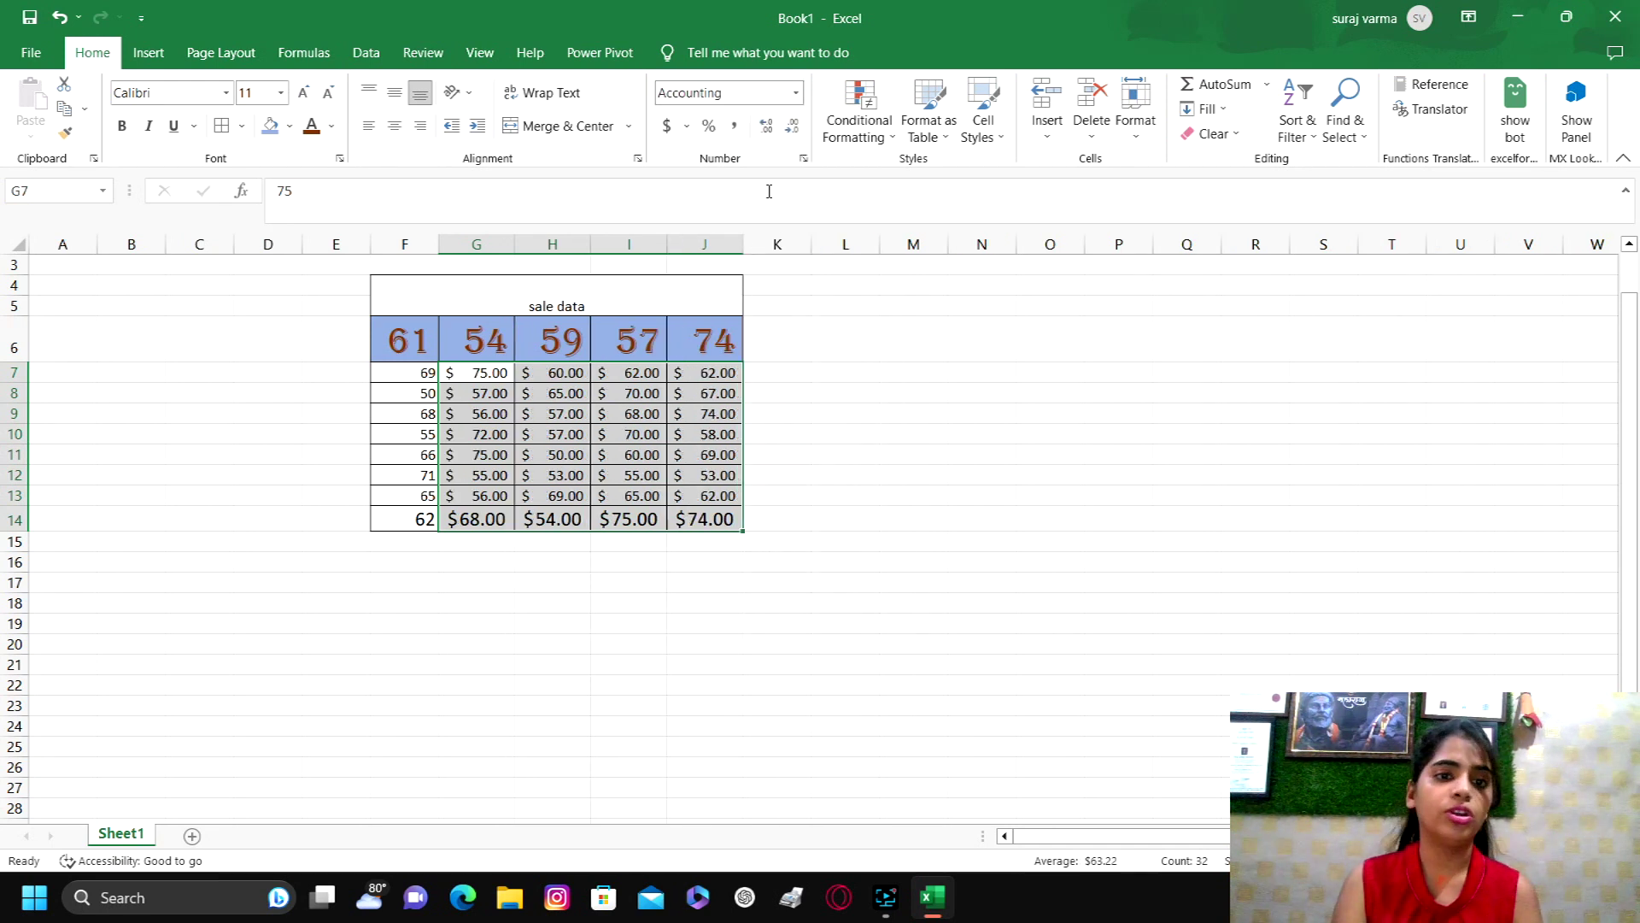
pyautogui.click(796, 96)
pyautogui.click(746, 322)
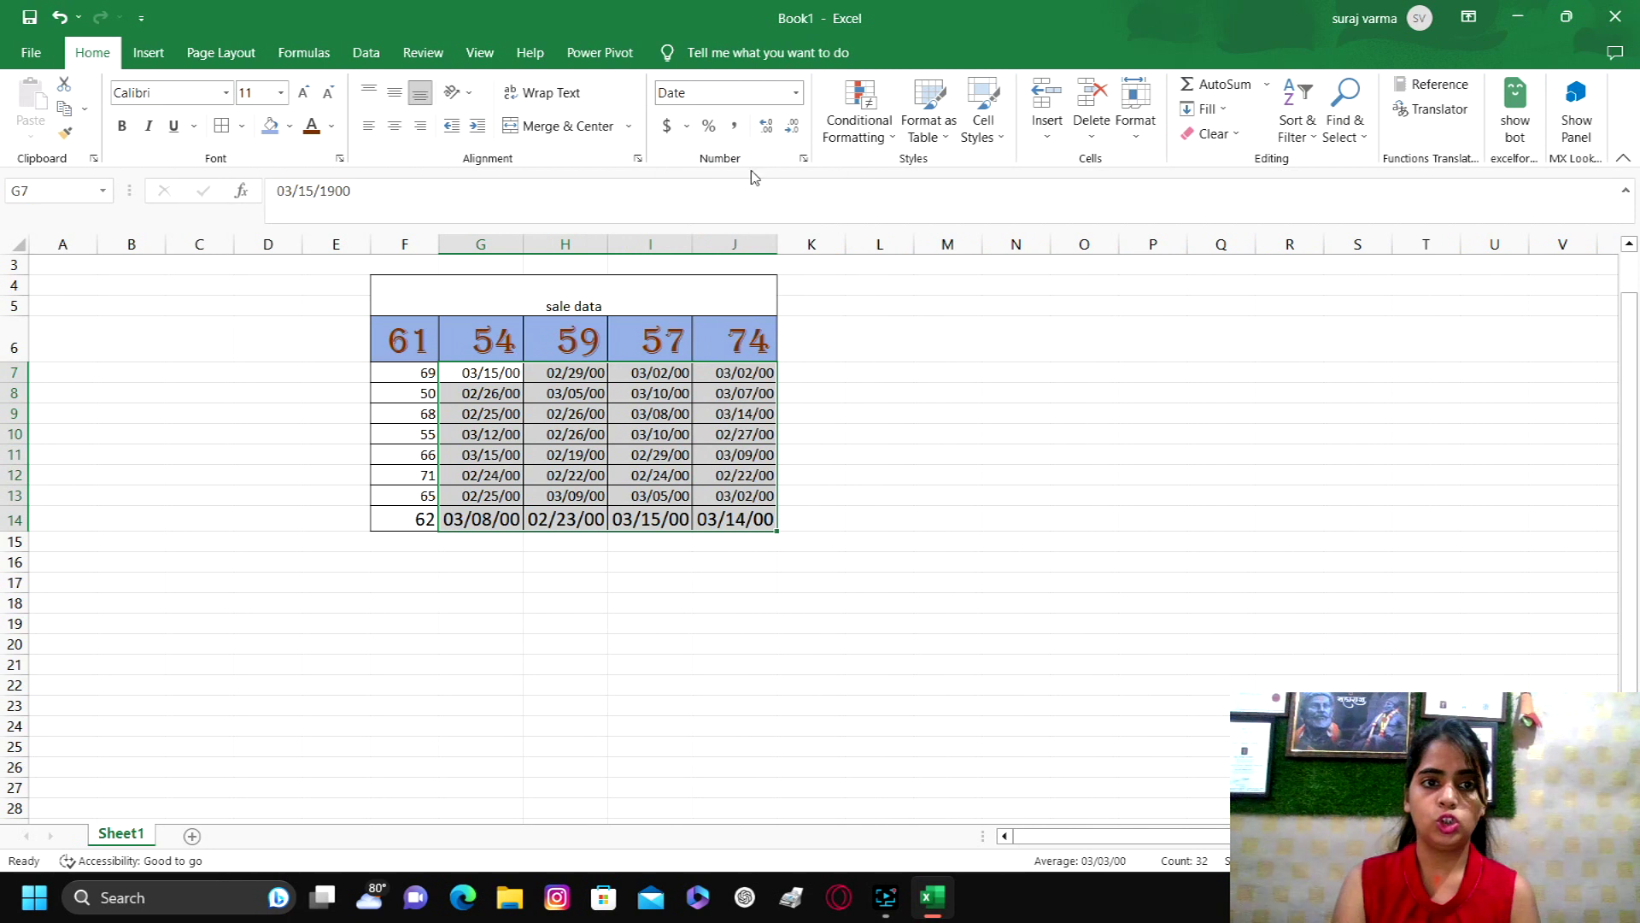
# Try Long Date and Time formats, then set G7:J14 back to General
pyautogui.click(796, 96)
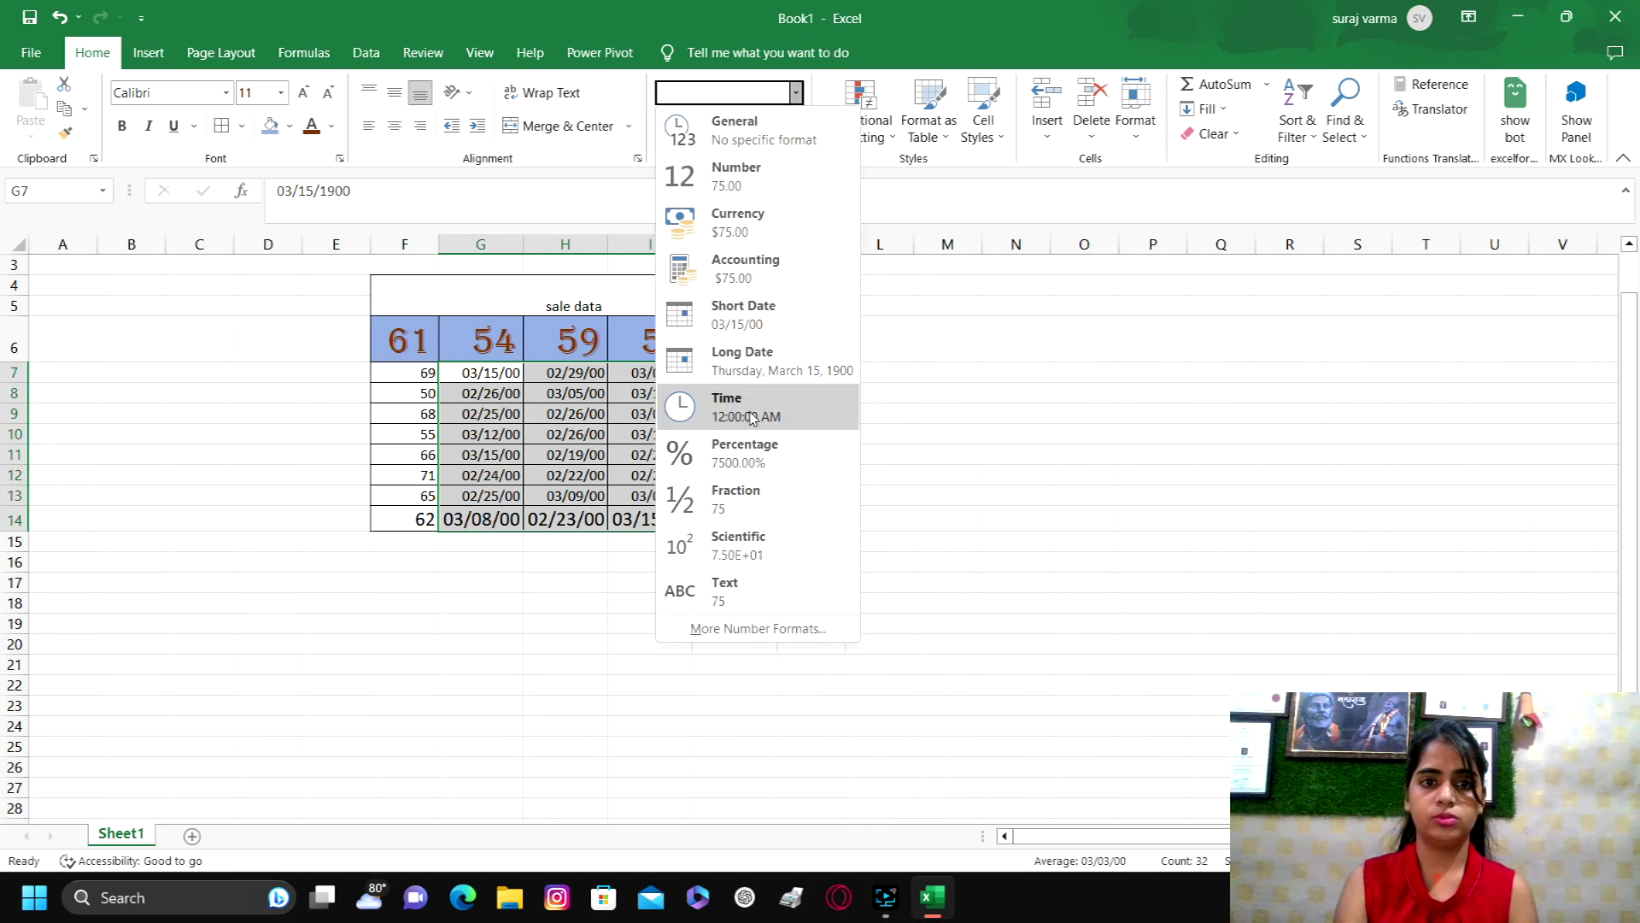
pyautogui.click(741, 360)
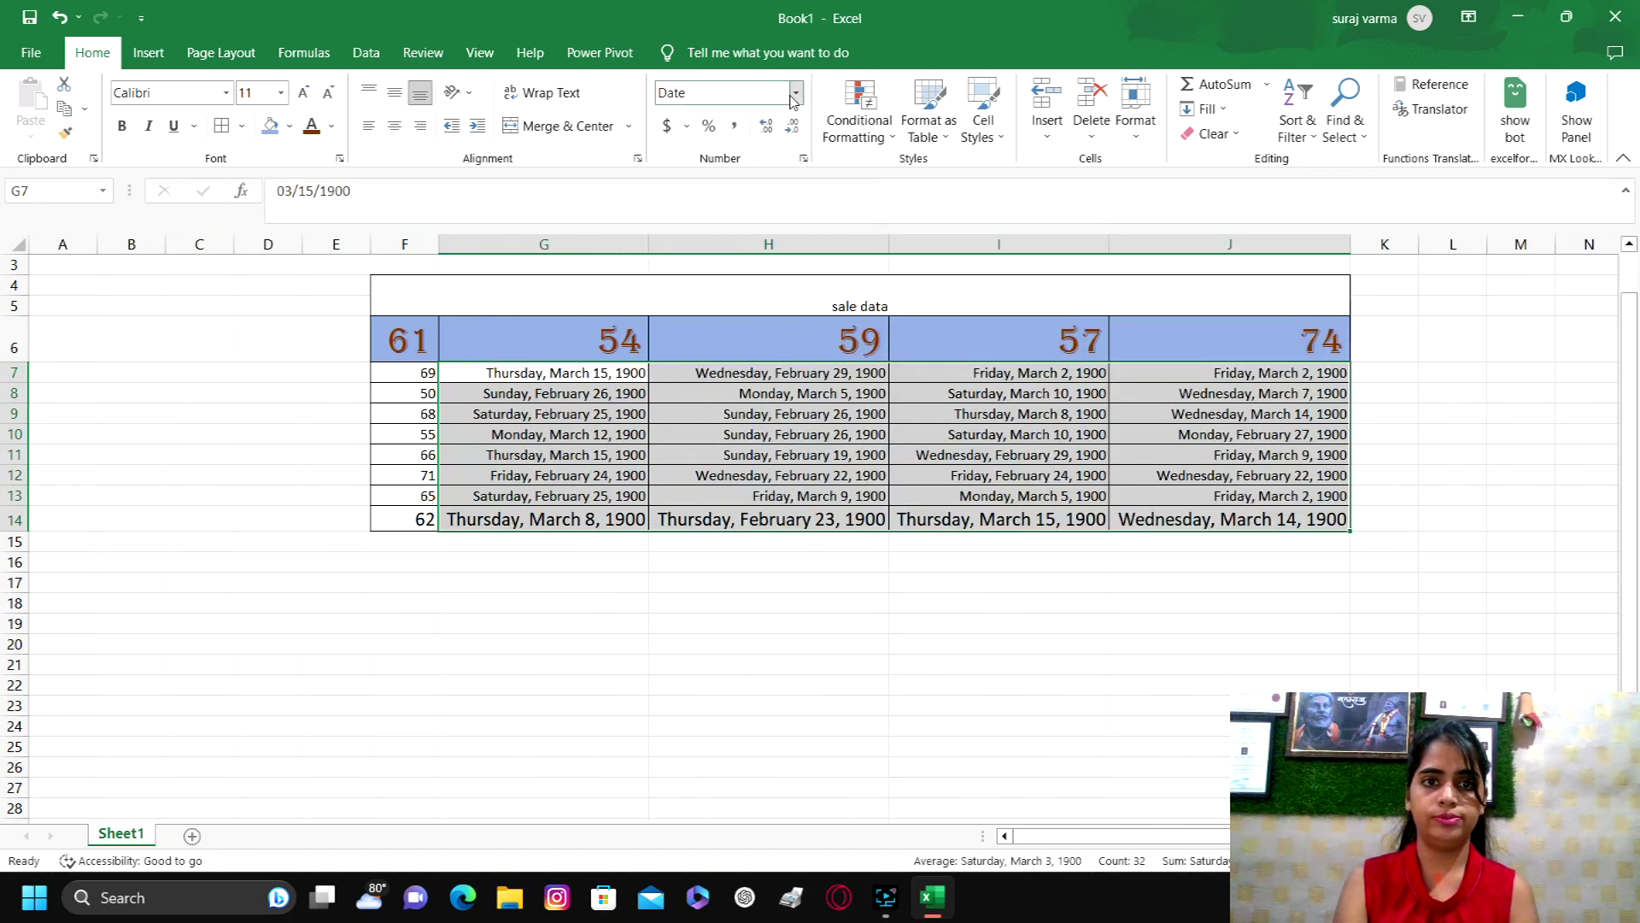
pyautogui.click(796, 93)
pyautogui.click(736, 402)
pyautogui.click(797, 93)
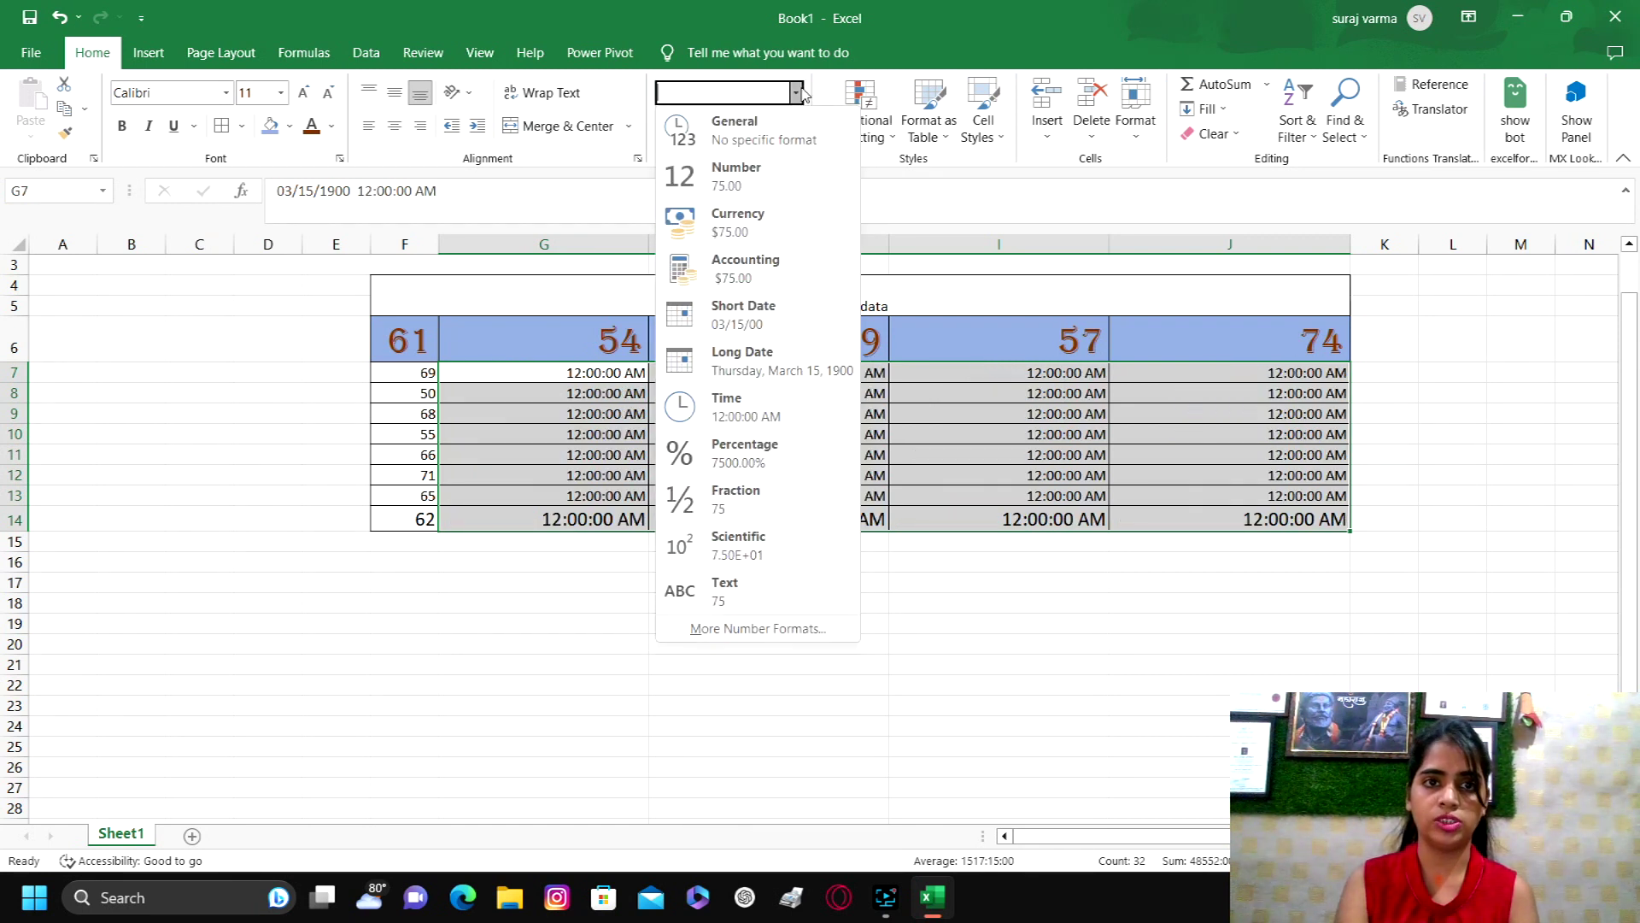
pyautogui.click(766, 120)
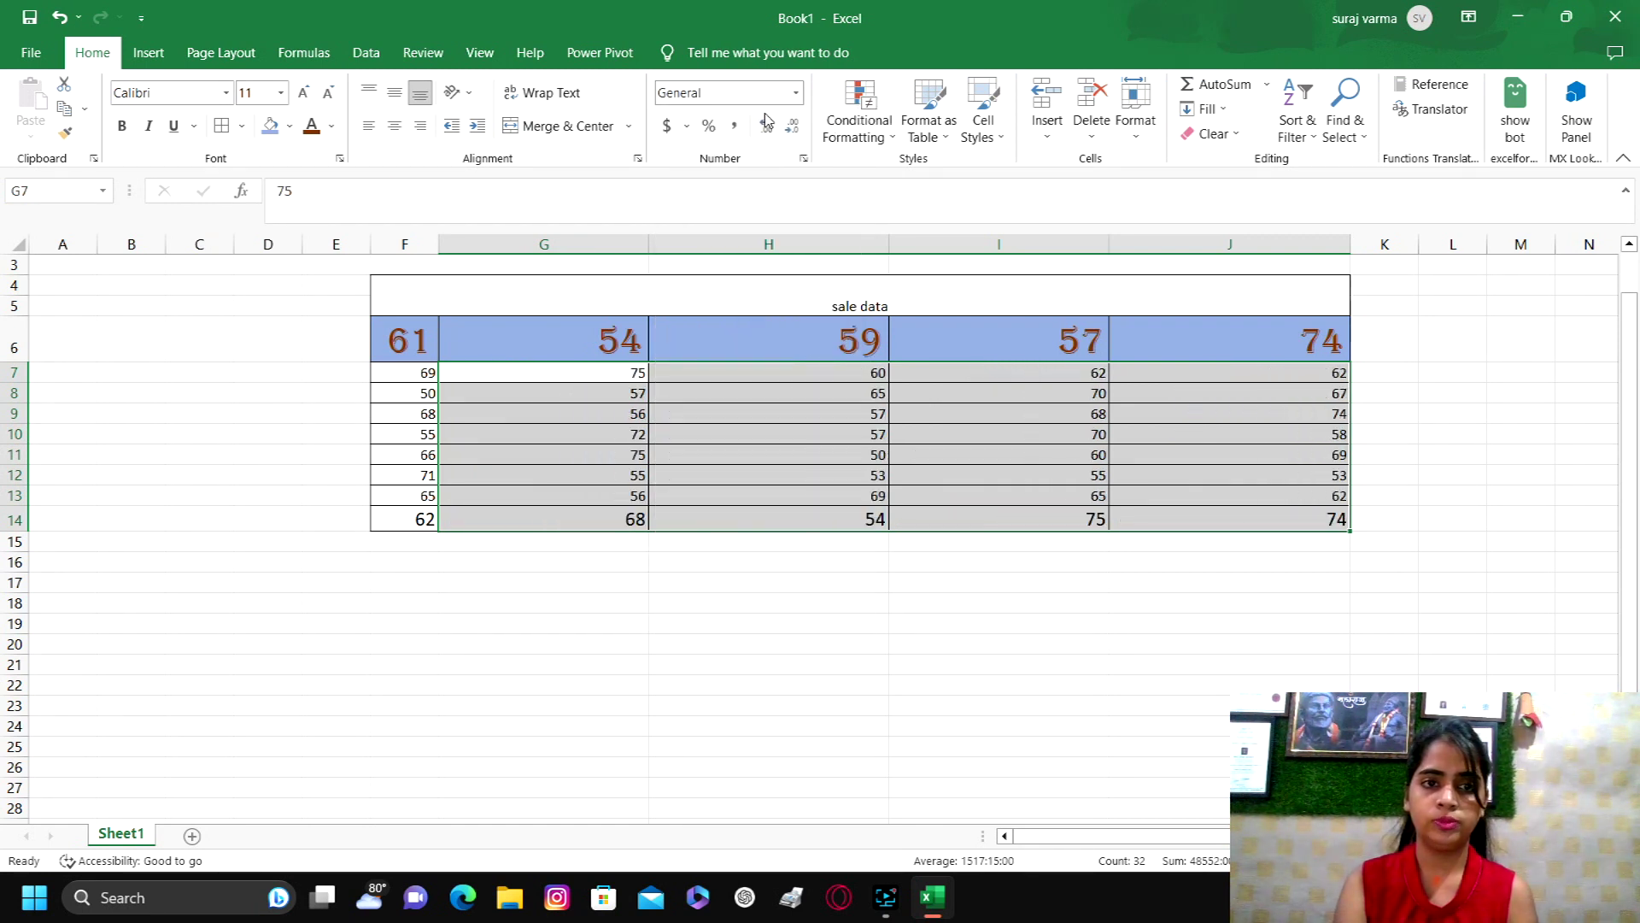
pyautogui.click(17, 244)
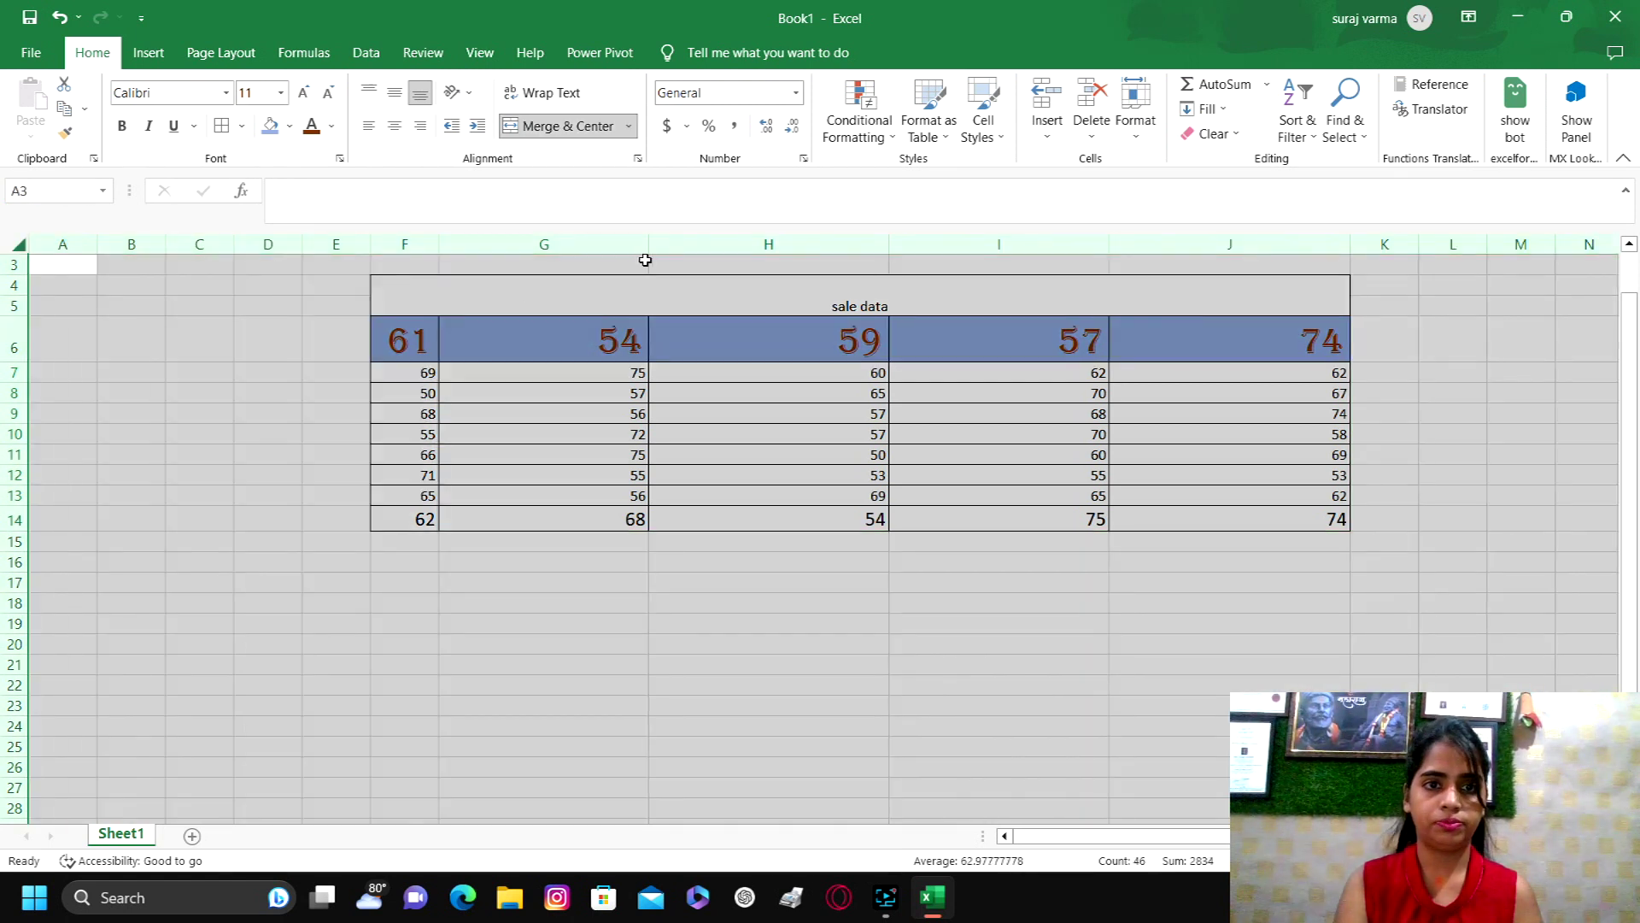
# Resize all columns of the sheet to one equal narrow width
pyautogui.moveTo(649, 243); pyautogui.dragTo(545, 260)
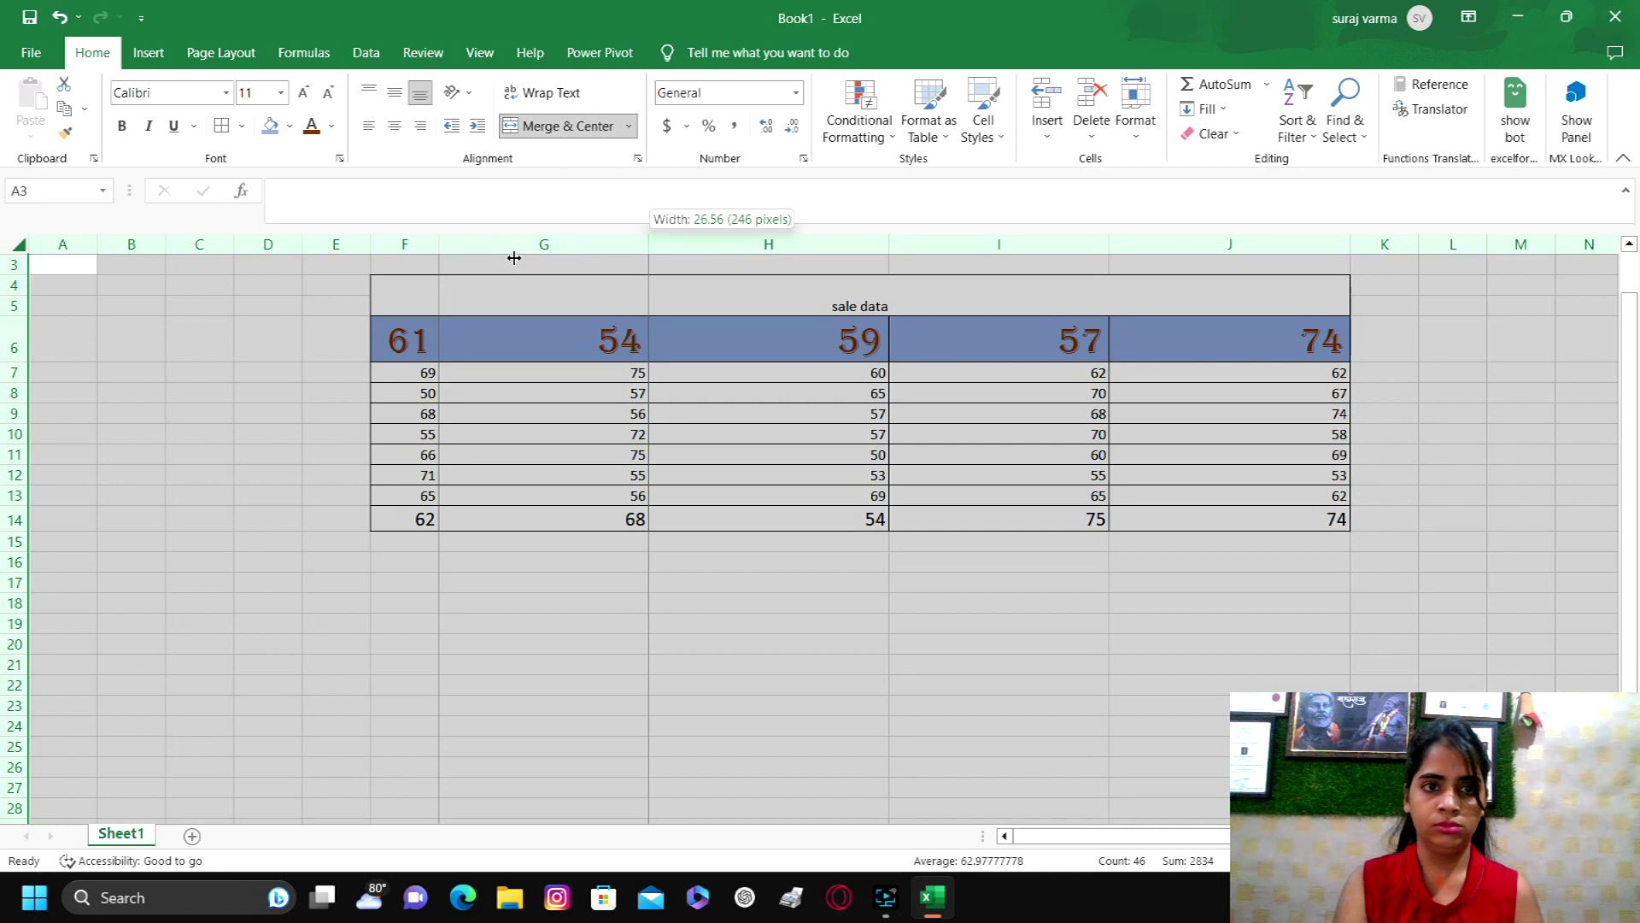
pyautogui.moveTo(513, 258); pyautogui.dragTo(513, 258)
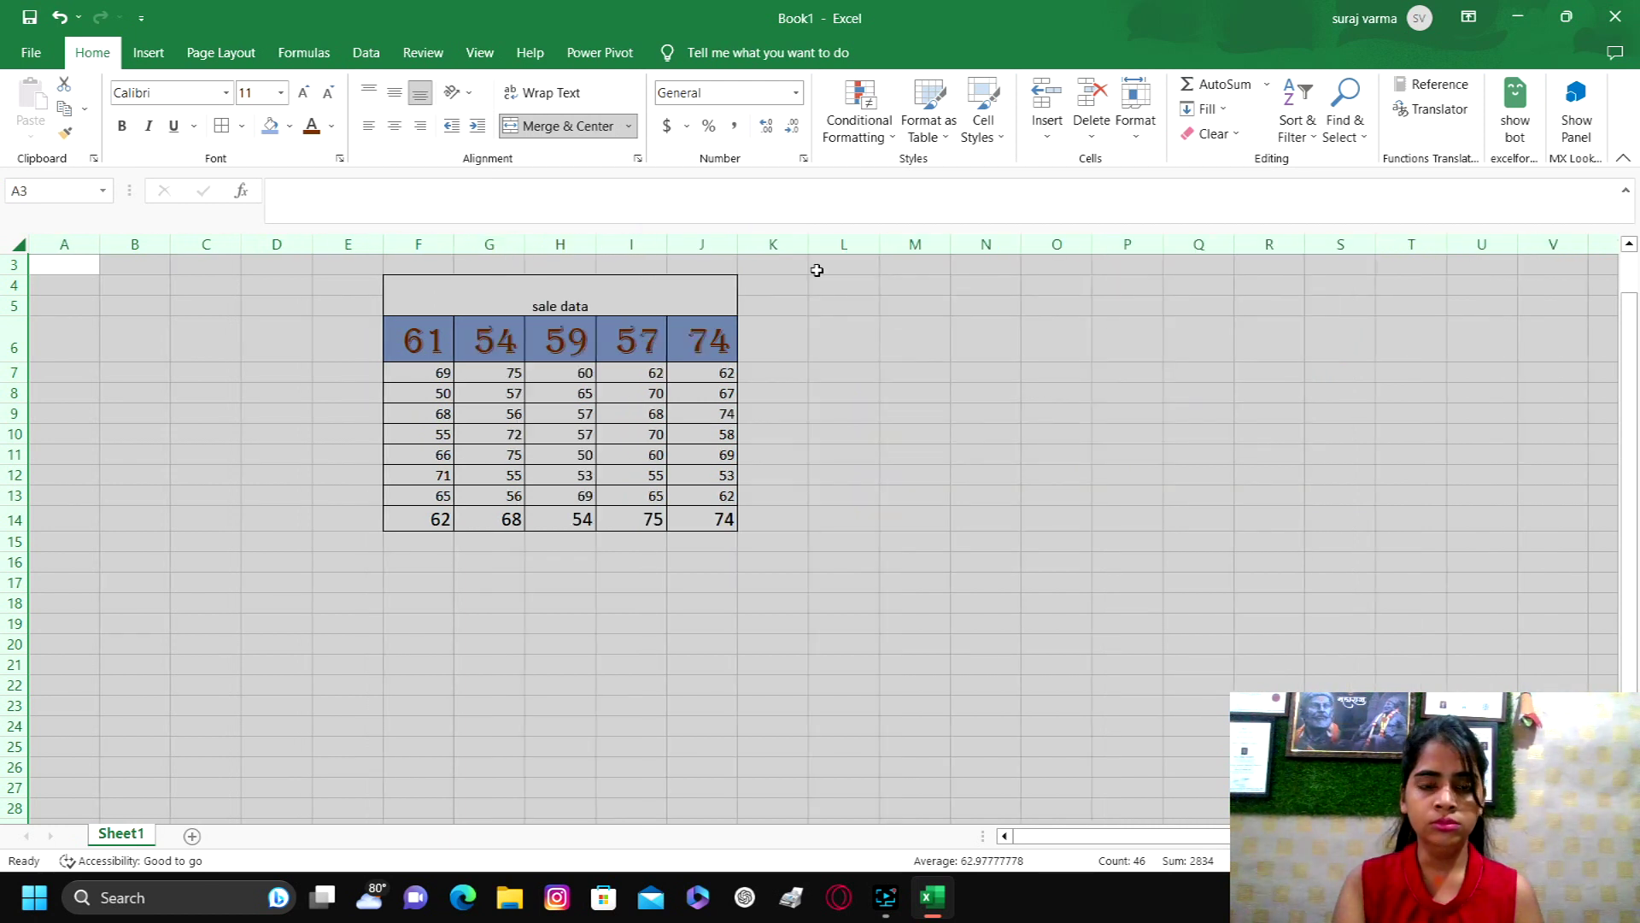
pyautogui.click(650, 380)
# Apply Accounting Number Format to the sale data title cell, then select J7:J15
pyautogui.click(564, 292)
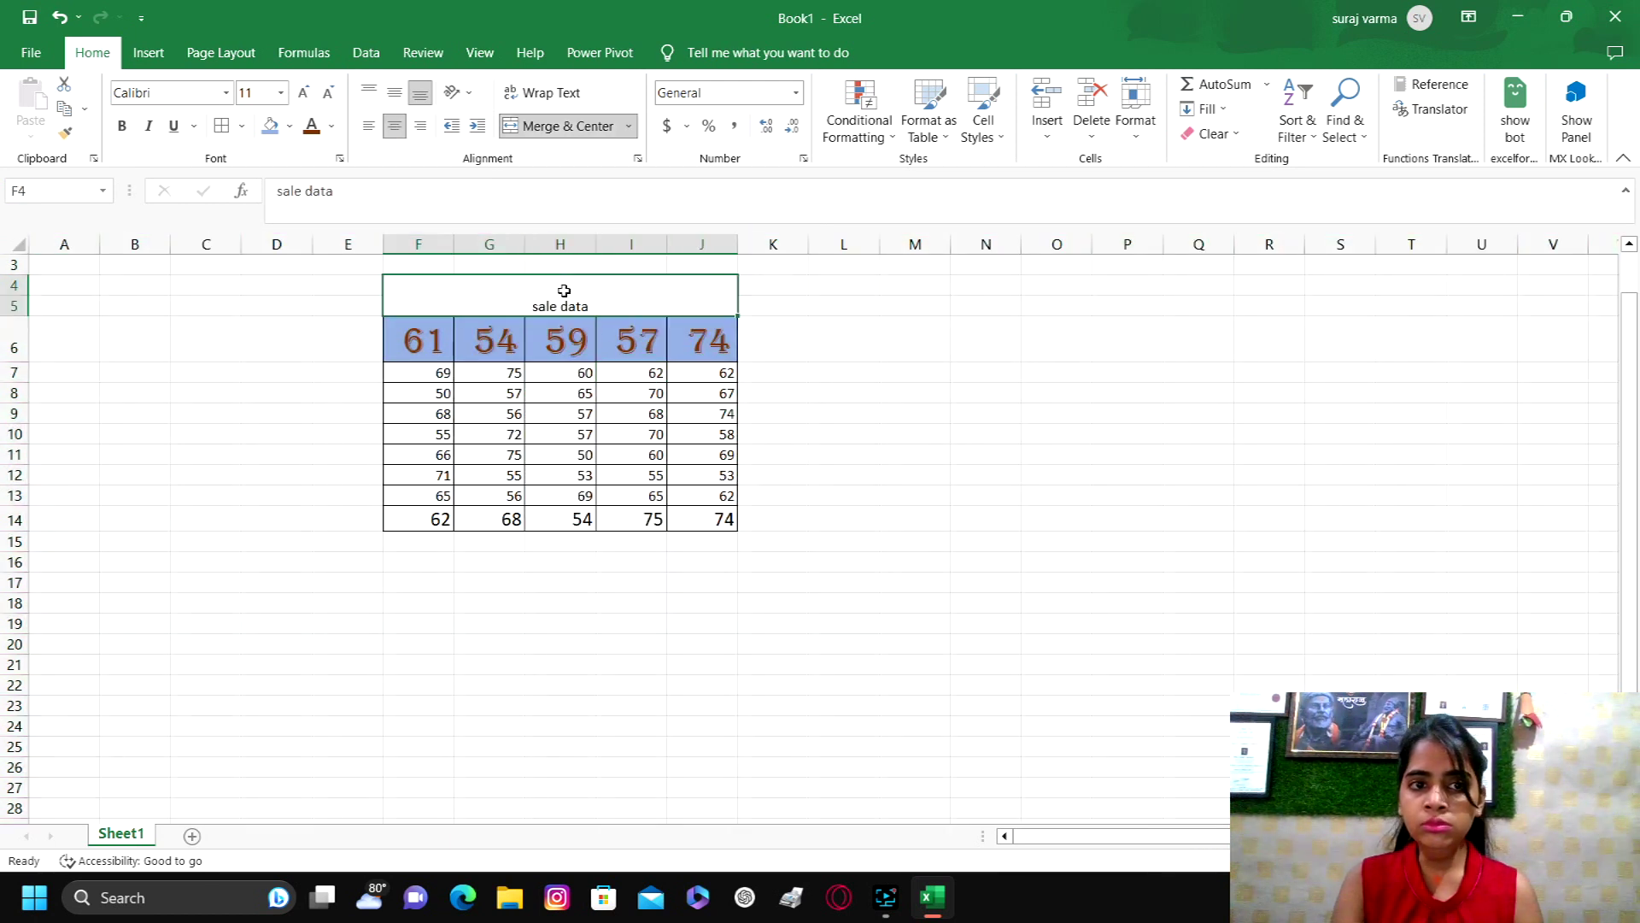
pyautogui.click(671, 135)
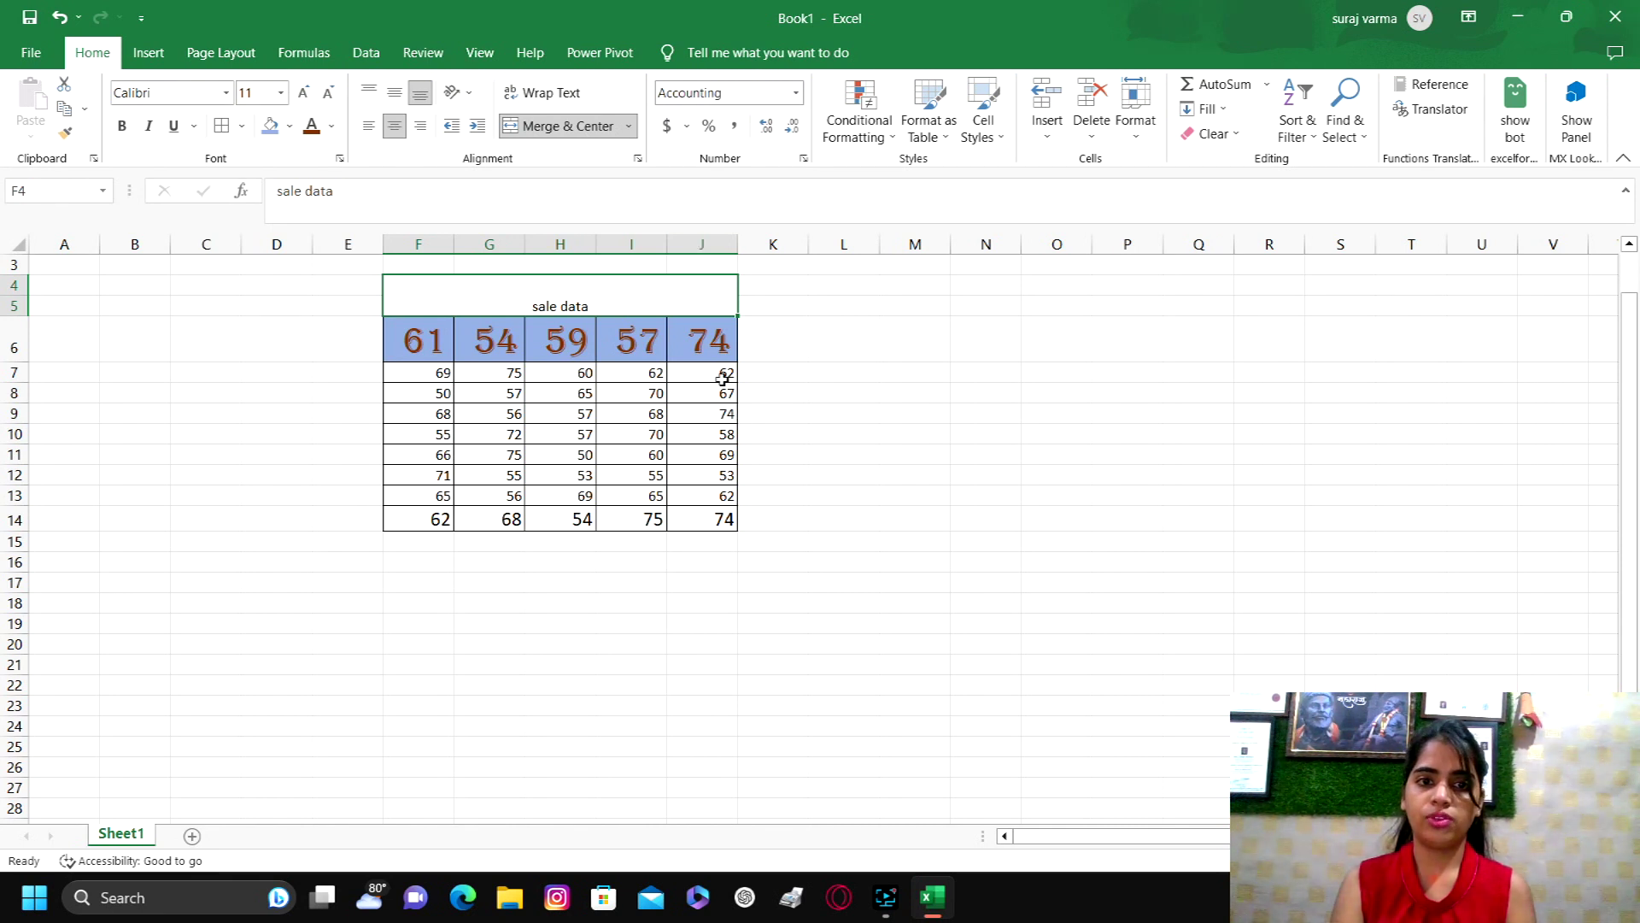
pyautogui.moveTo(722, 378); pyautogui.dragTo(722, 545)
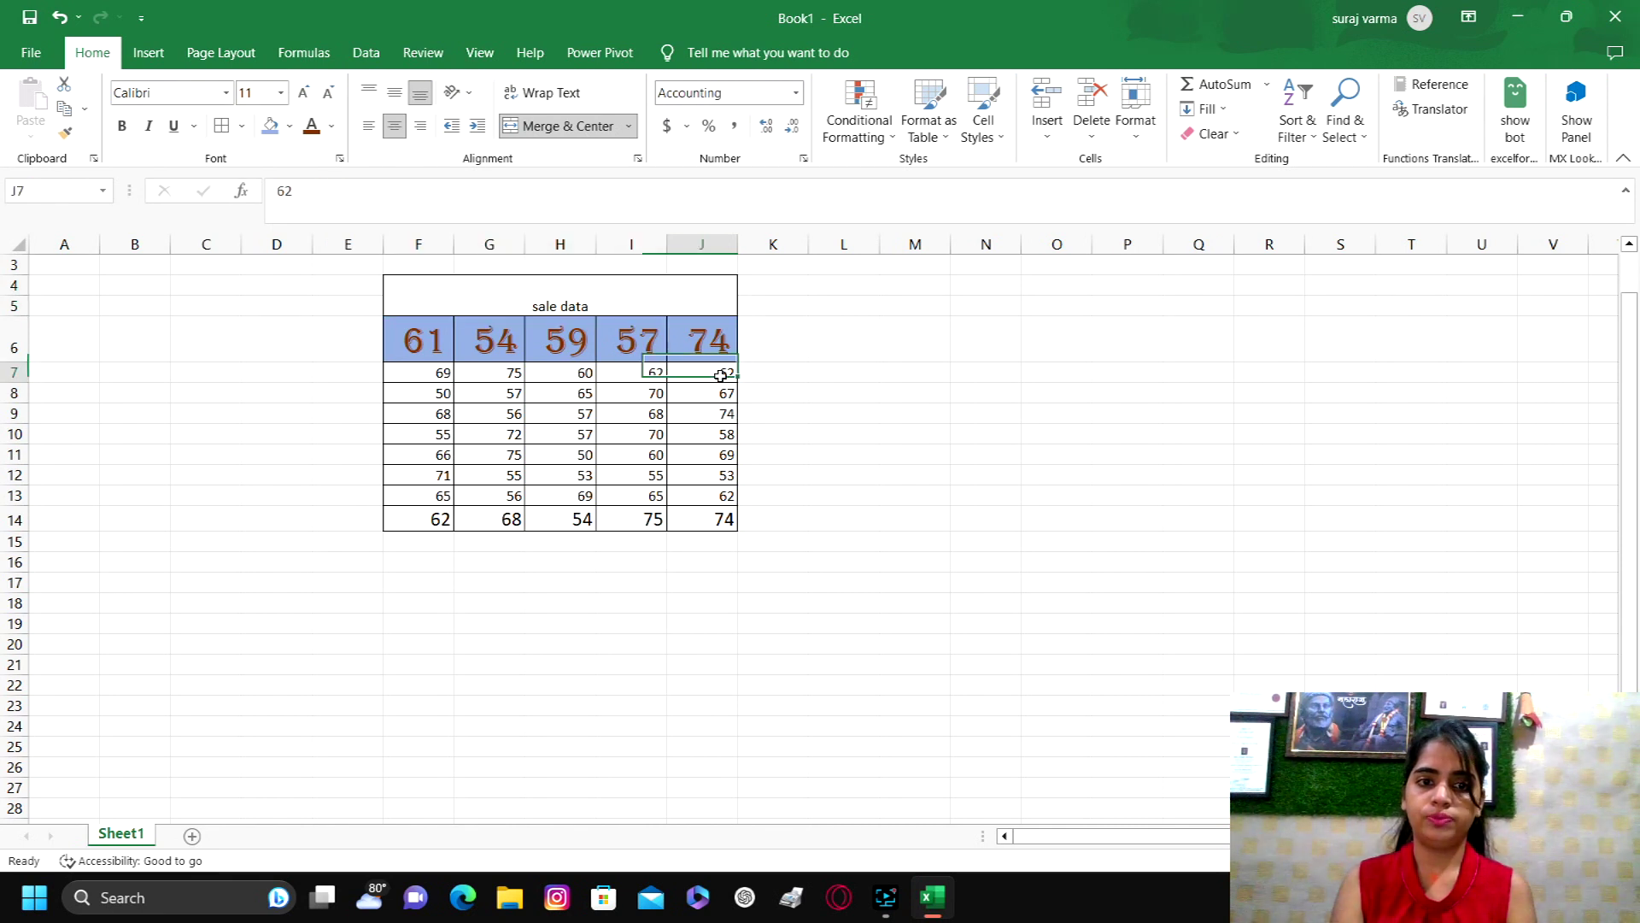
# Format column J values as Number and reduce them to 0 decimal places
pyautogui.click(795, 92)
pyautogui.click(735, 175)
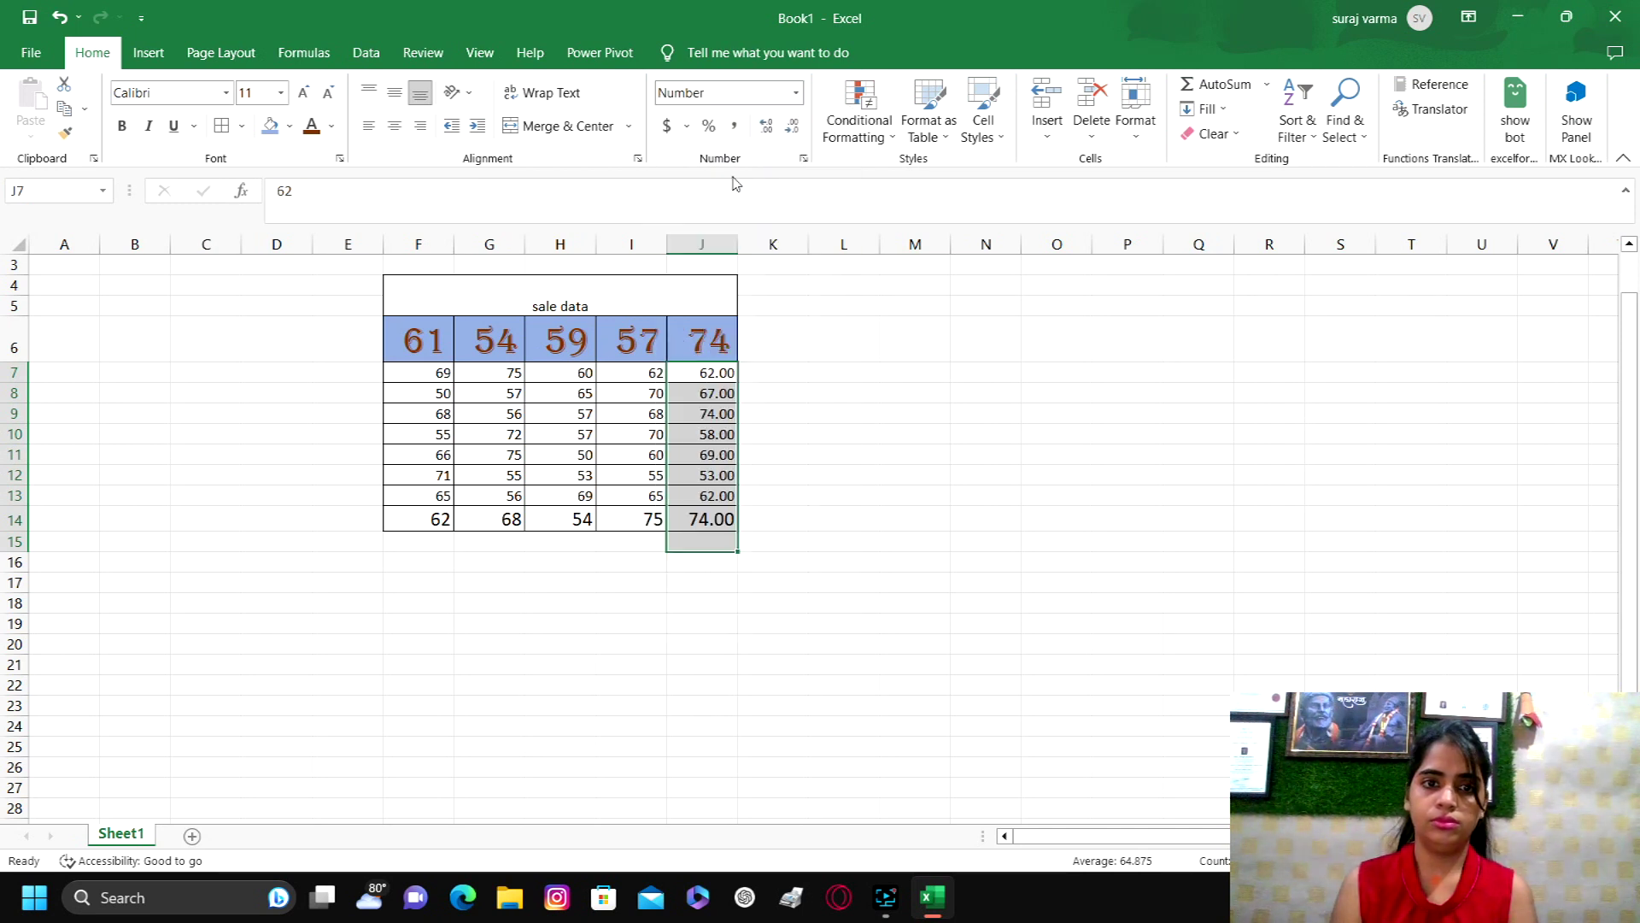
pyautogui.click(767, 126)
pyautogui.click(766, 126)
pyautogui.click(767, 126)
pyautogui.click(766, 126)
pyautogui.click(793, 126)
pyautogui.click(792, 126)
pyautogui.click(793, 126)
pyautogui.click(793, 125)
pyautogui.click(792, 126)
pyautogui.click(793, 125)
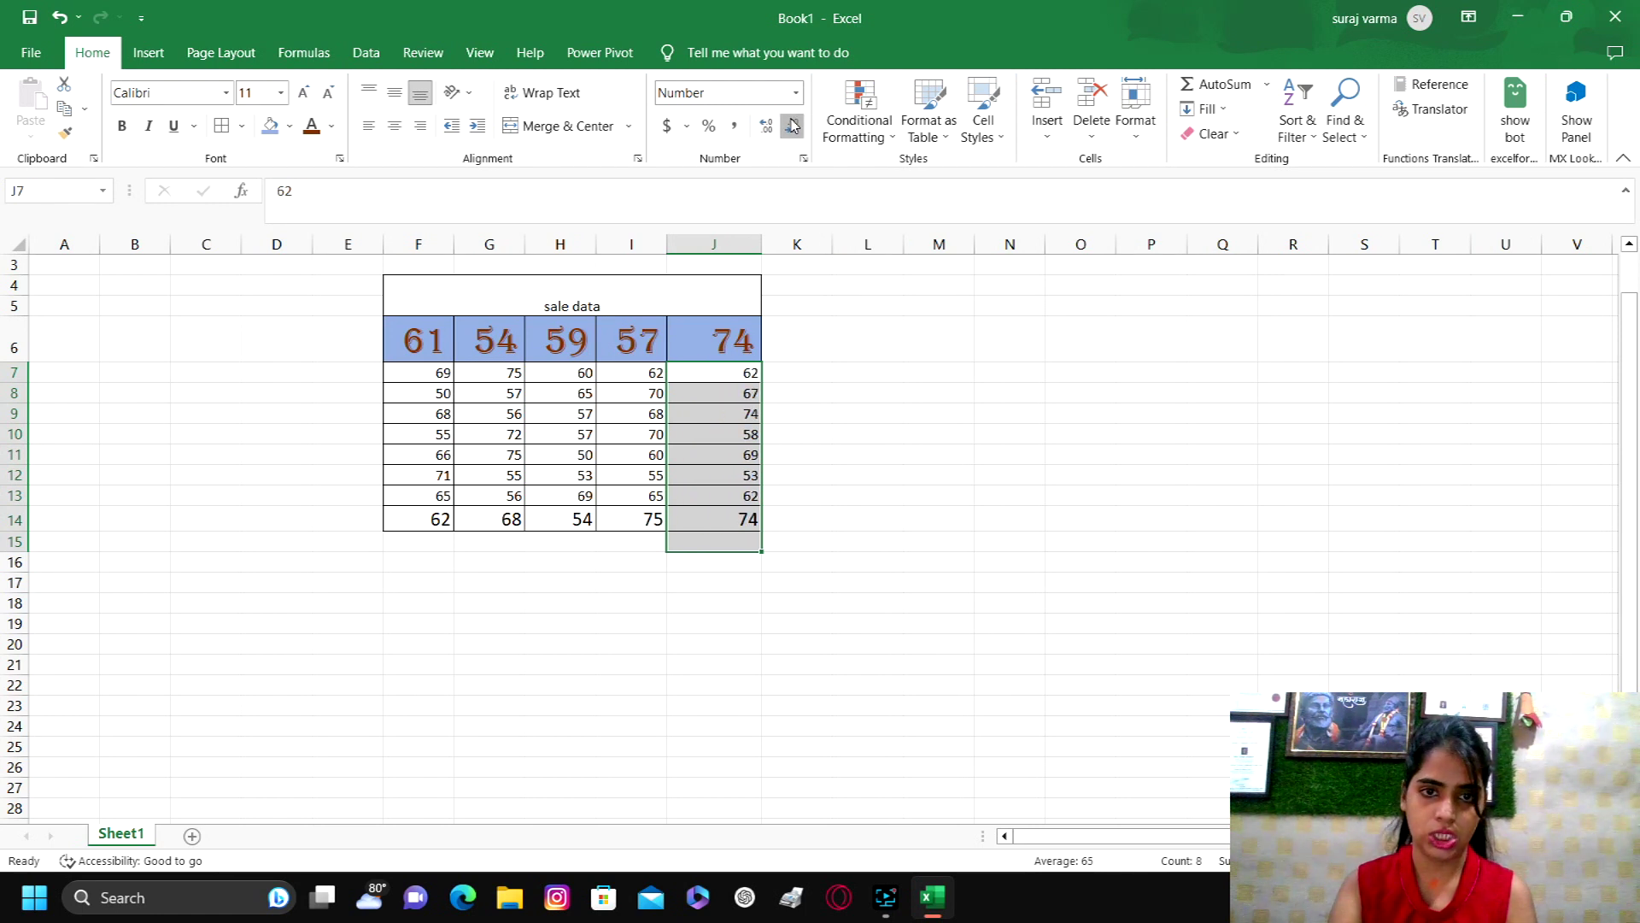
pyautogui.click(538, 510)
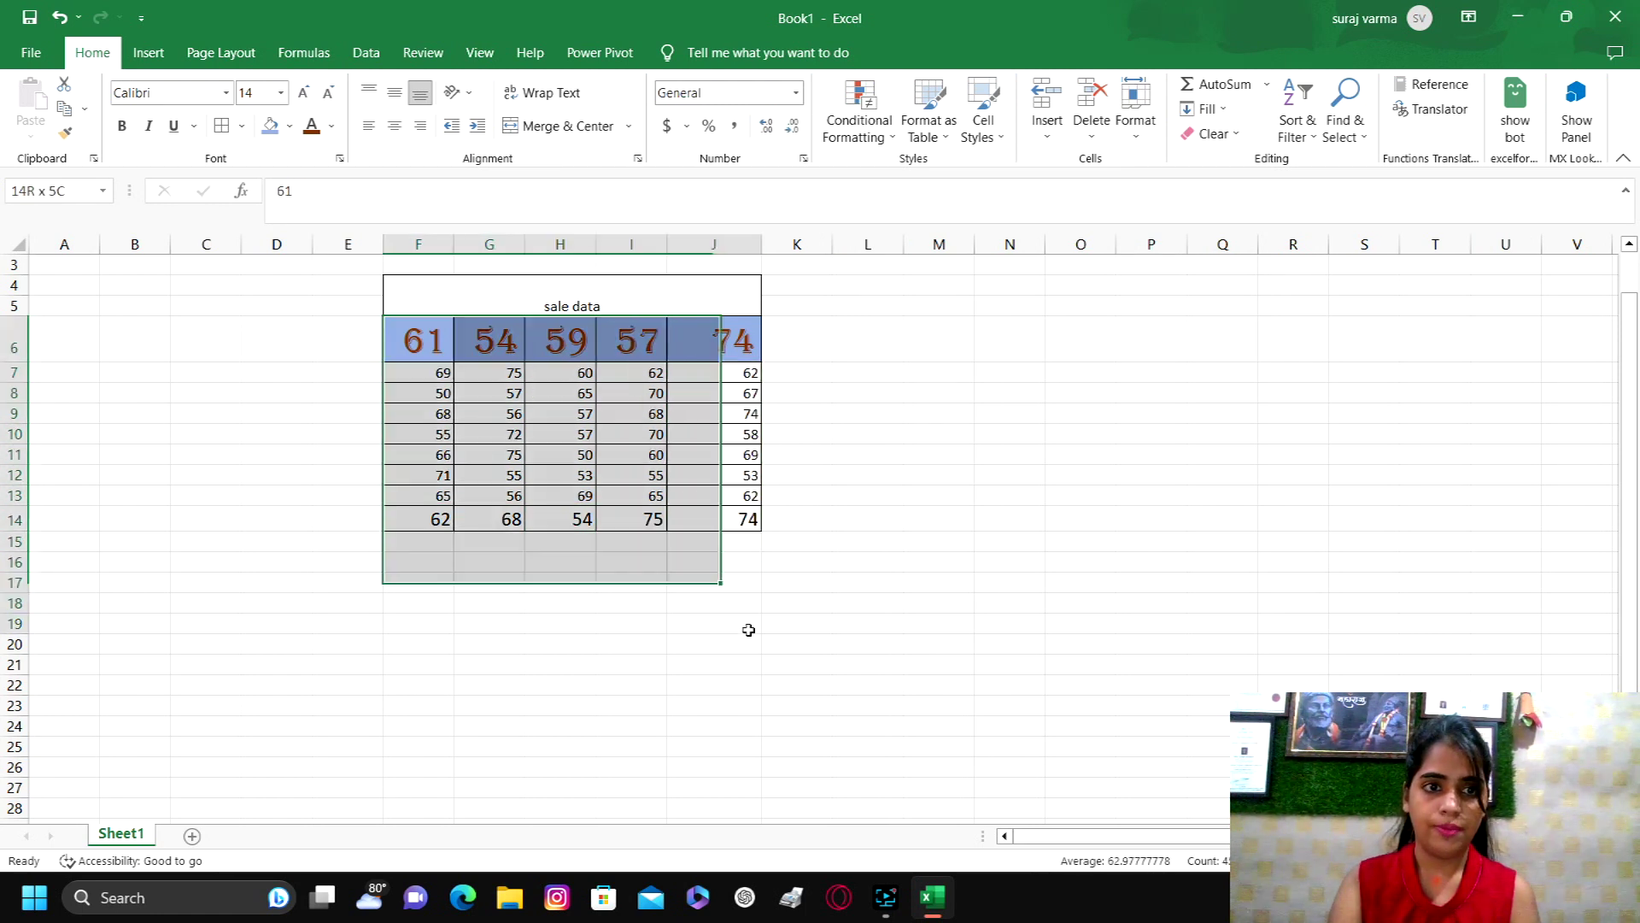
# Select the F6:J14 table and open the full Format Cells number settings
pyautogui.moveTo(437, 350); pyautogui.dragTo(769, 541)
pyautogui.click(742, 523)
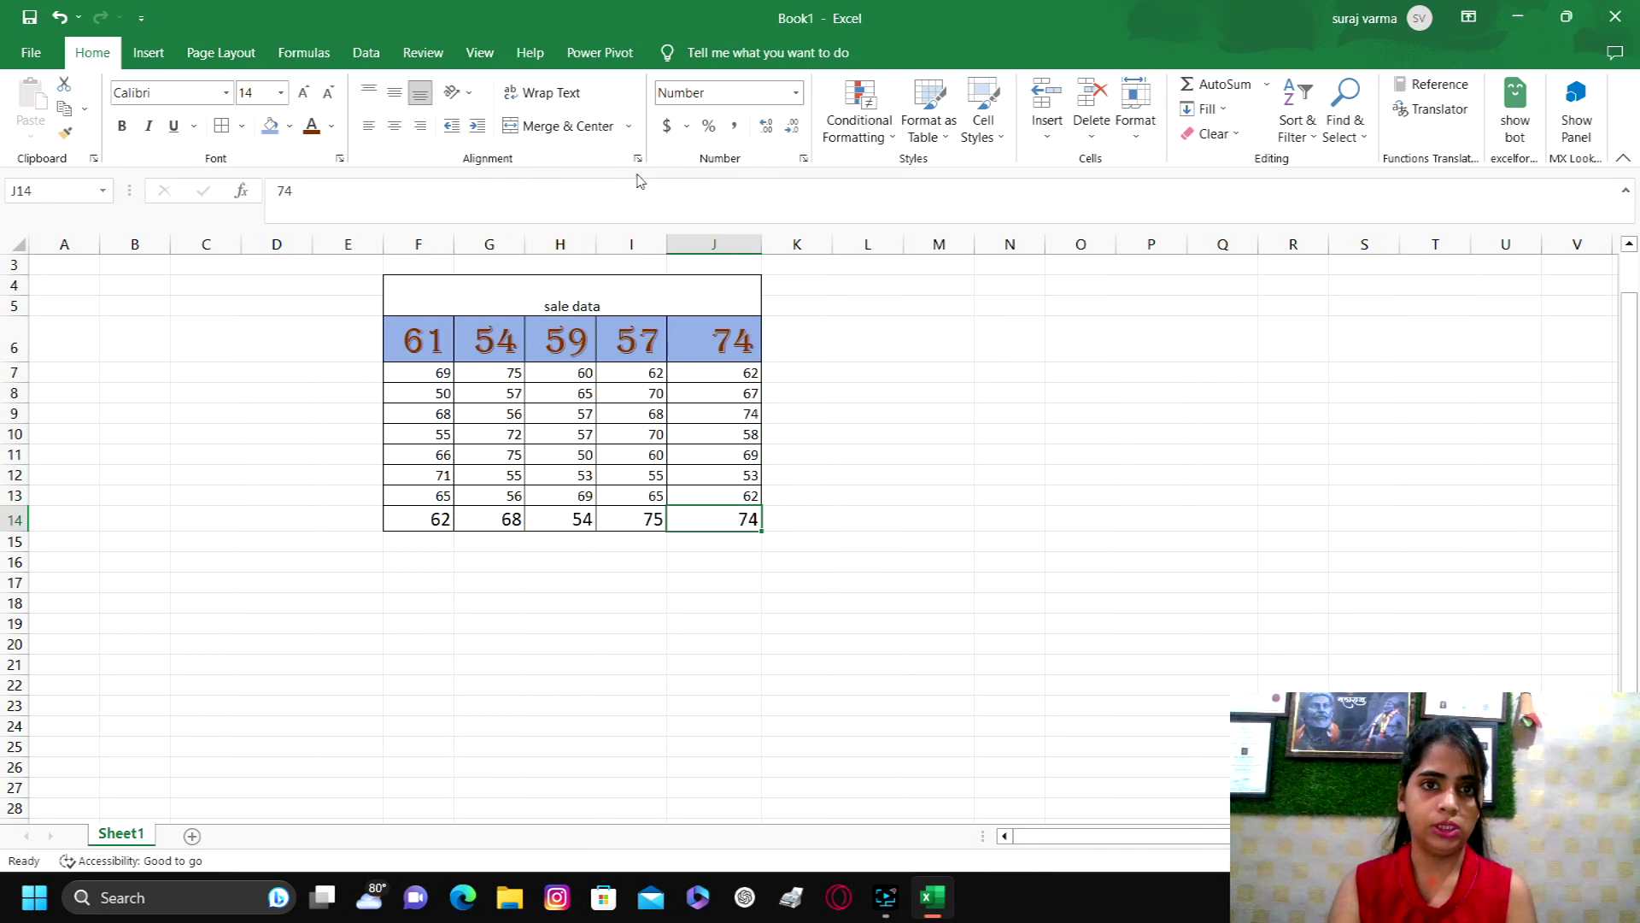
pyautogui.click(804, 159)
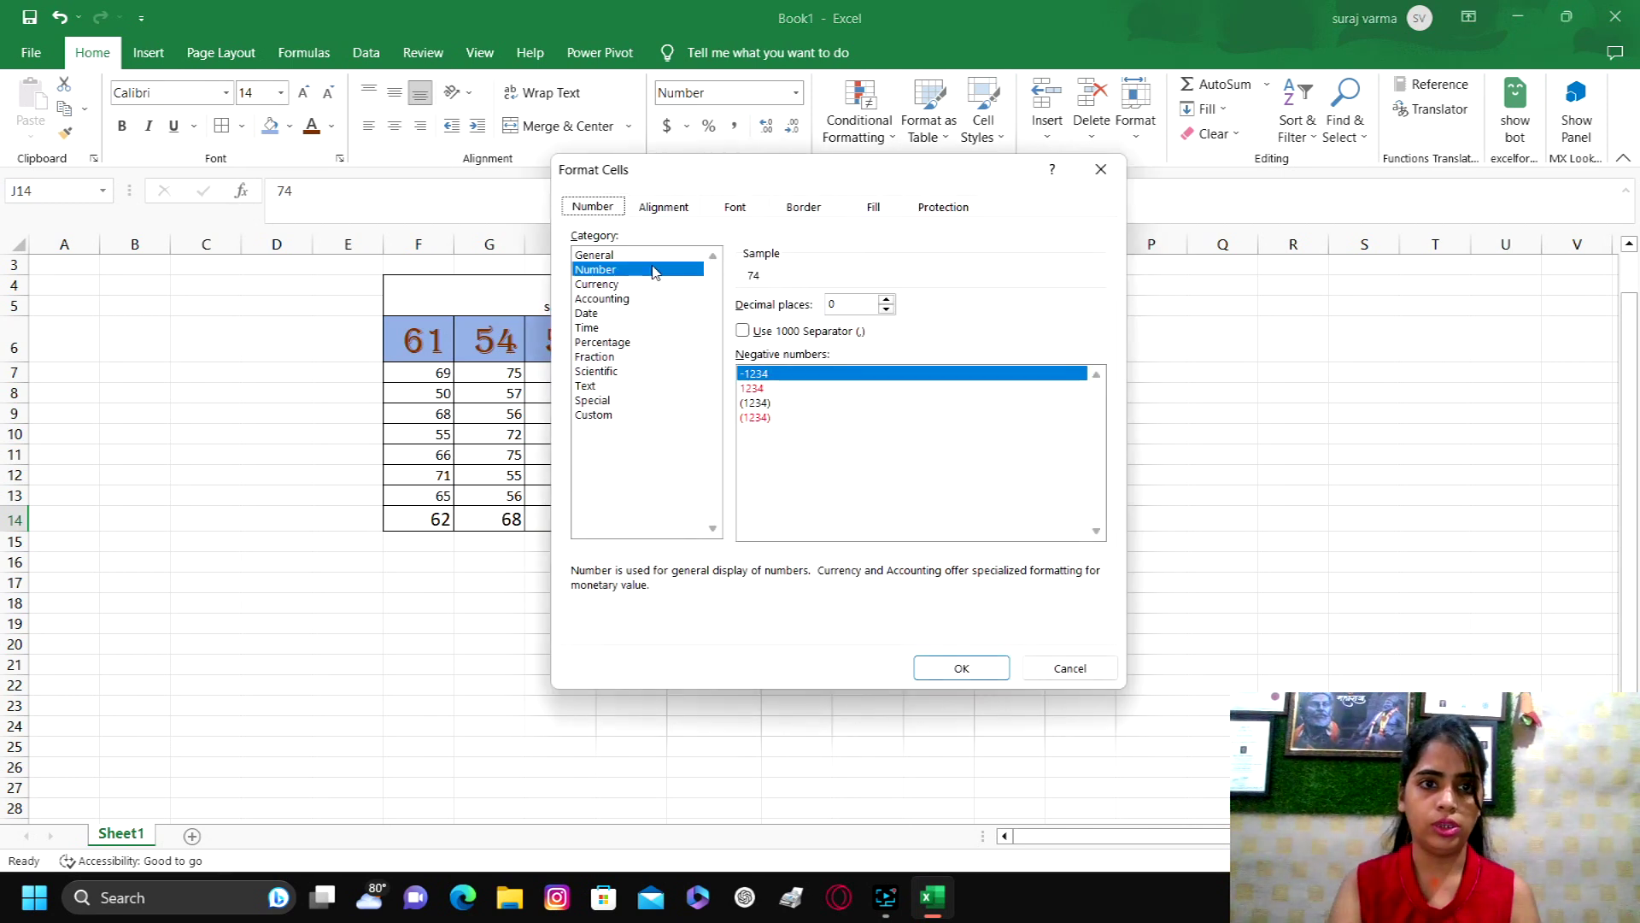
pyautogui.click(593, 415)
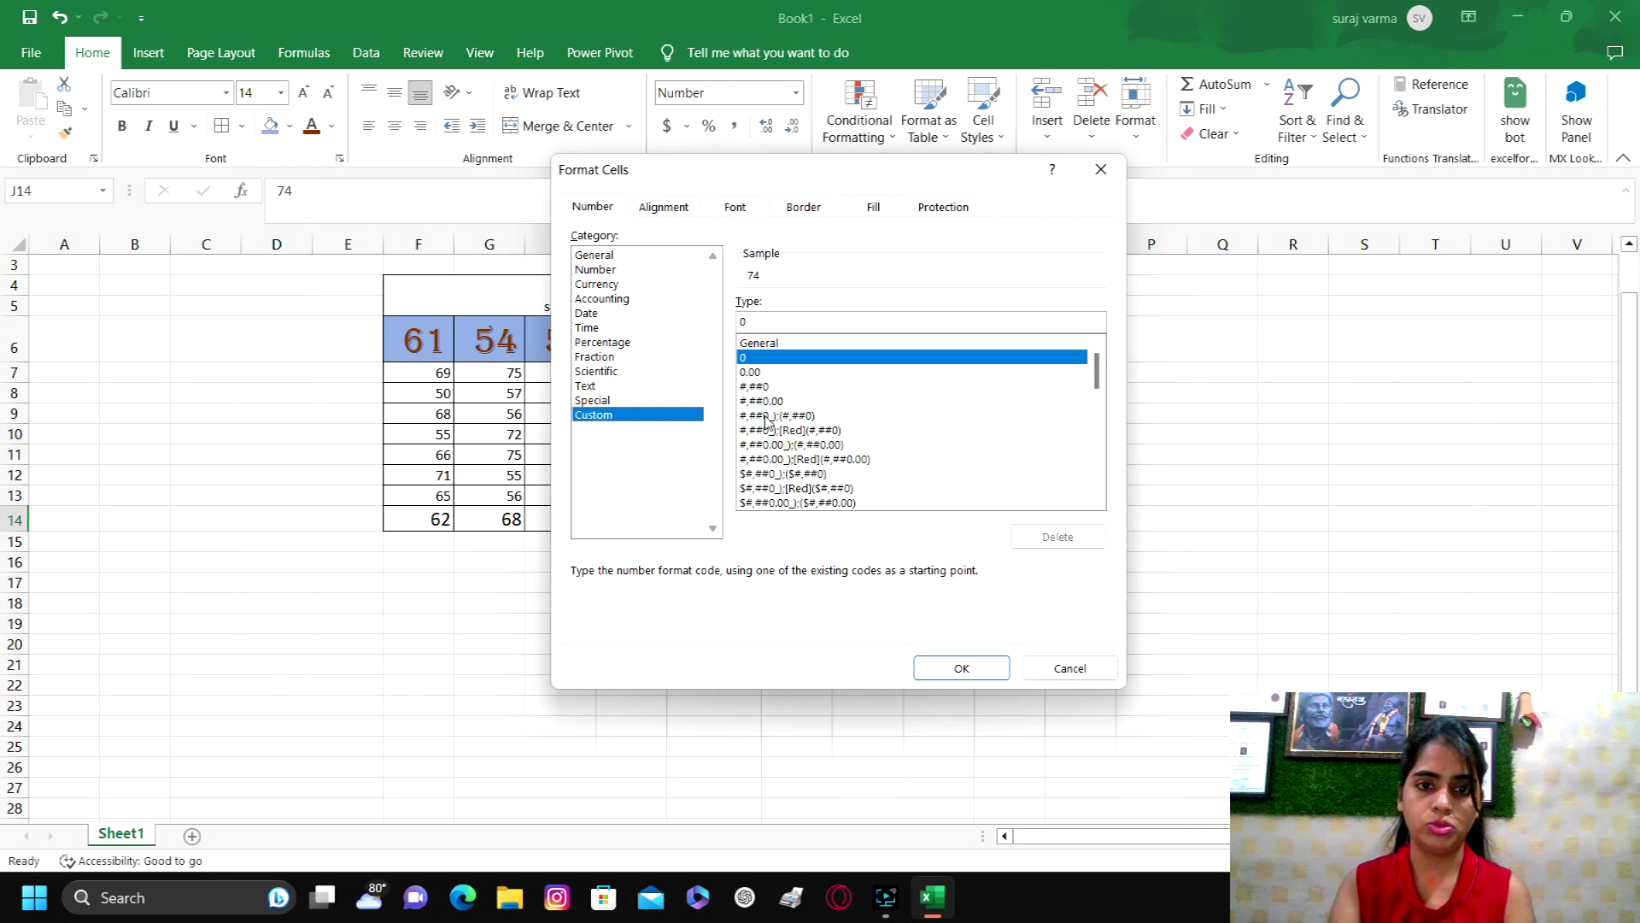
pyautogui.moveTo(1097, 374); pyautogui.dragTo(1111, 491)
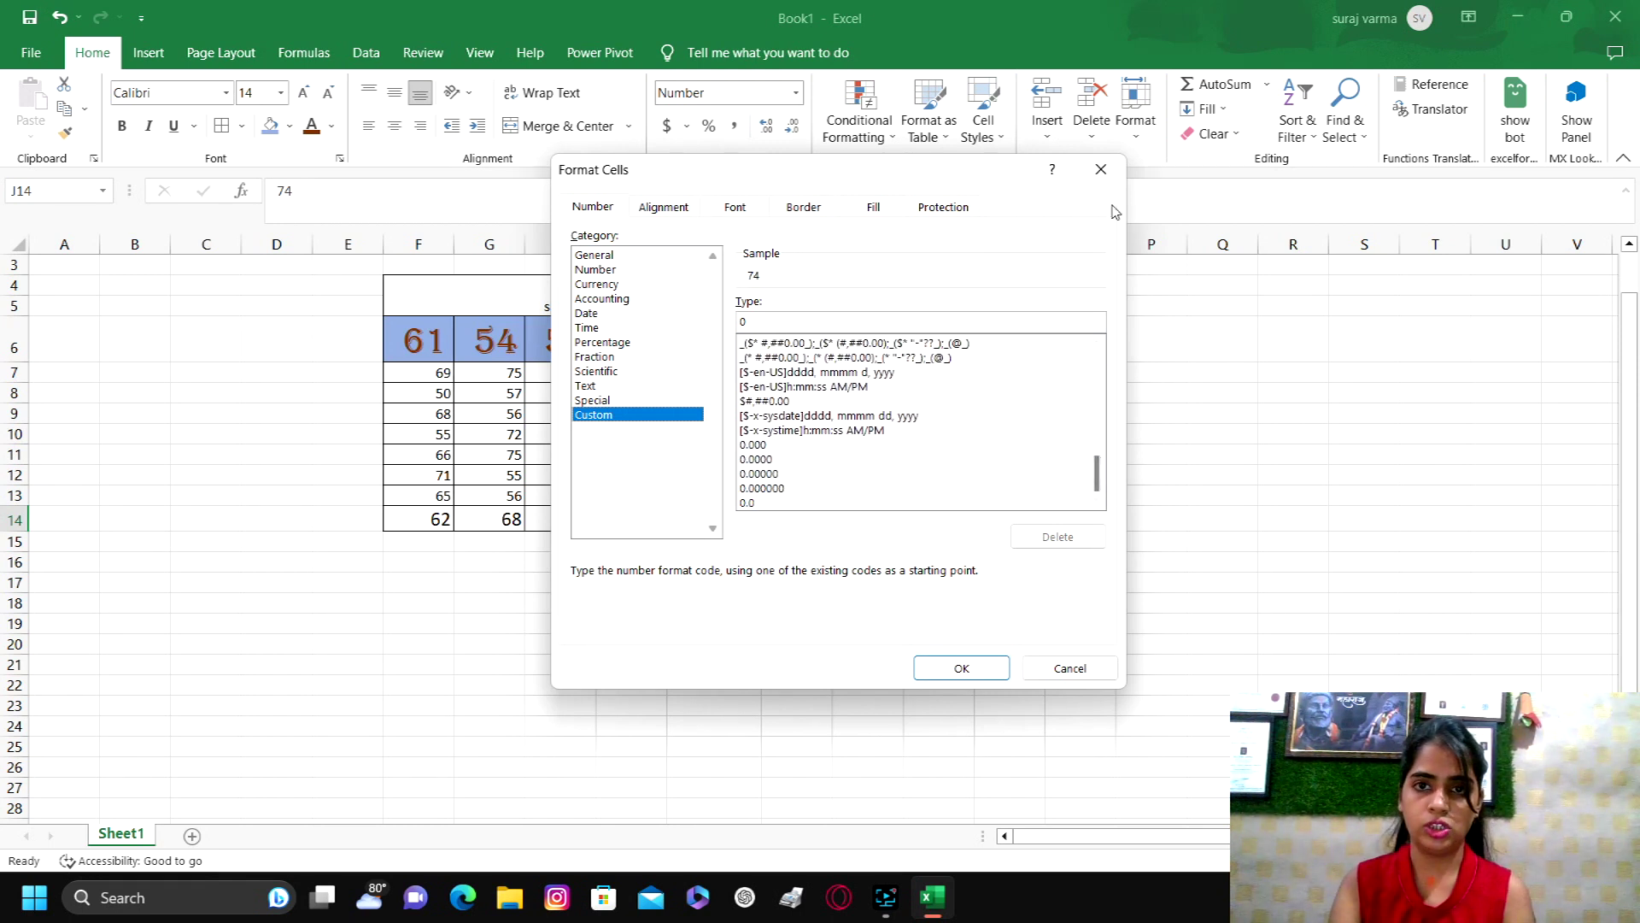
pyautogui.click(1102, 169)
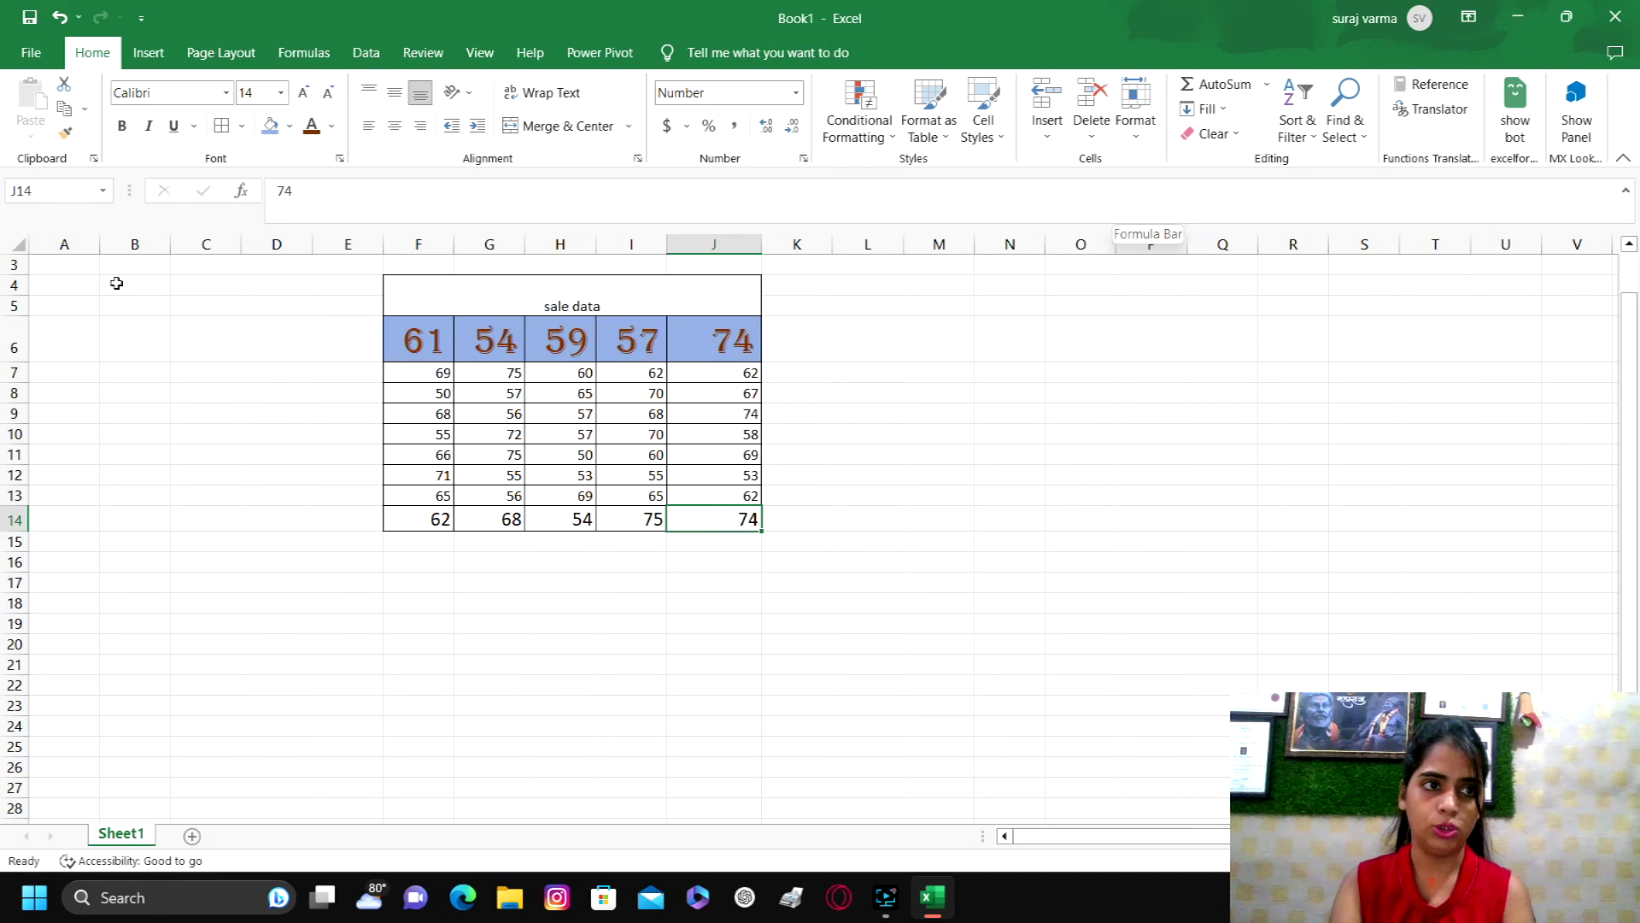
pyautogui.click(349, 491)
pyautogui.click(1033, 453)
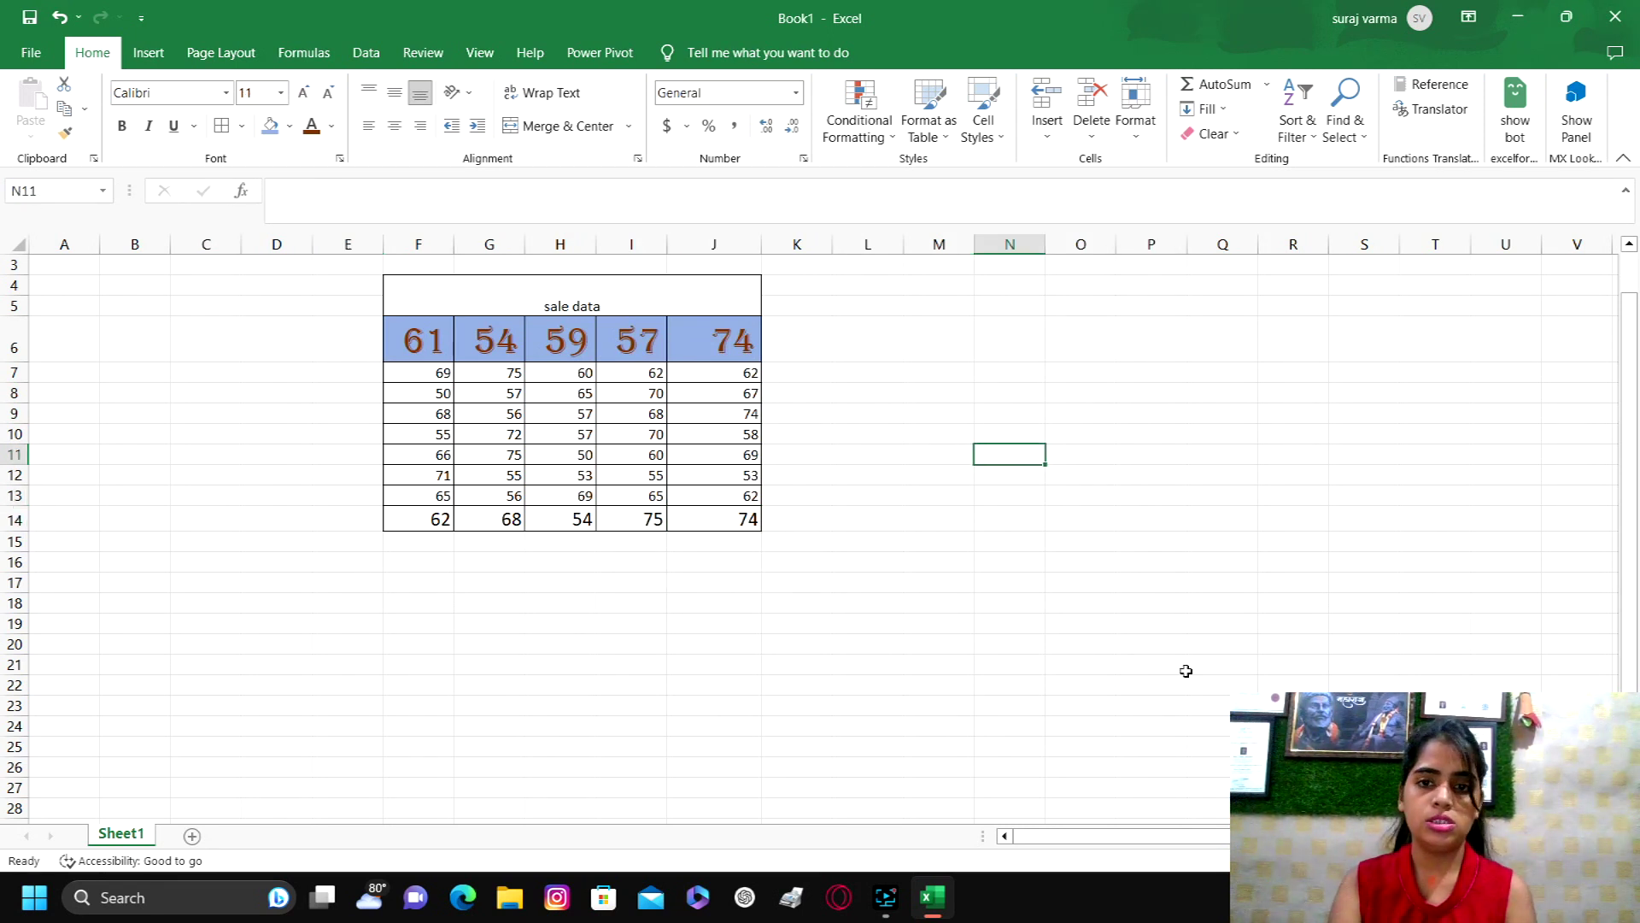
pyautogui.click(1183, 560)
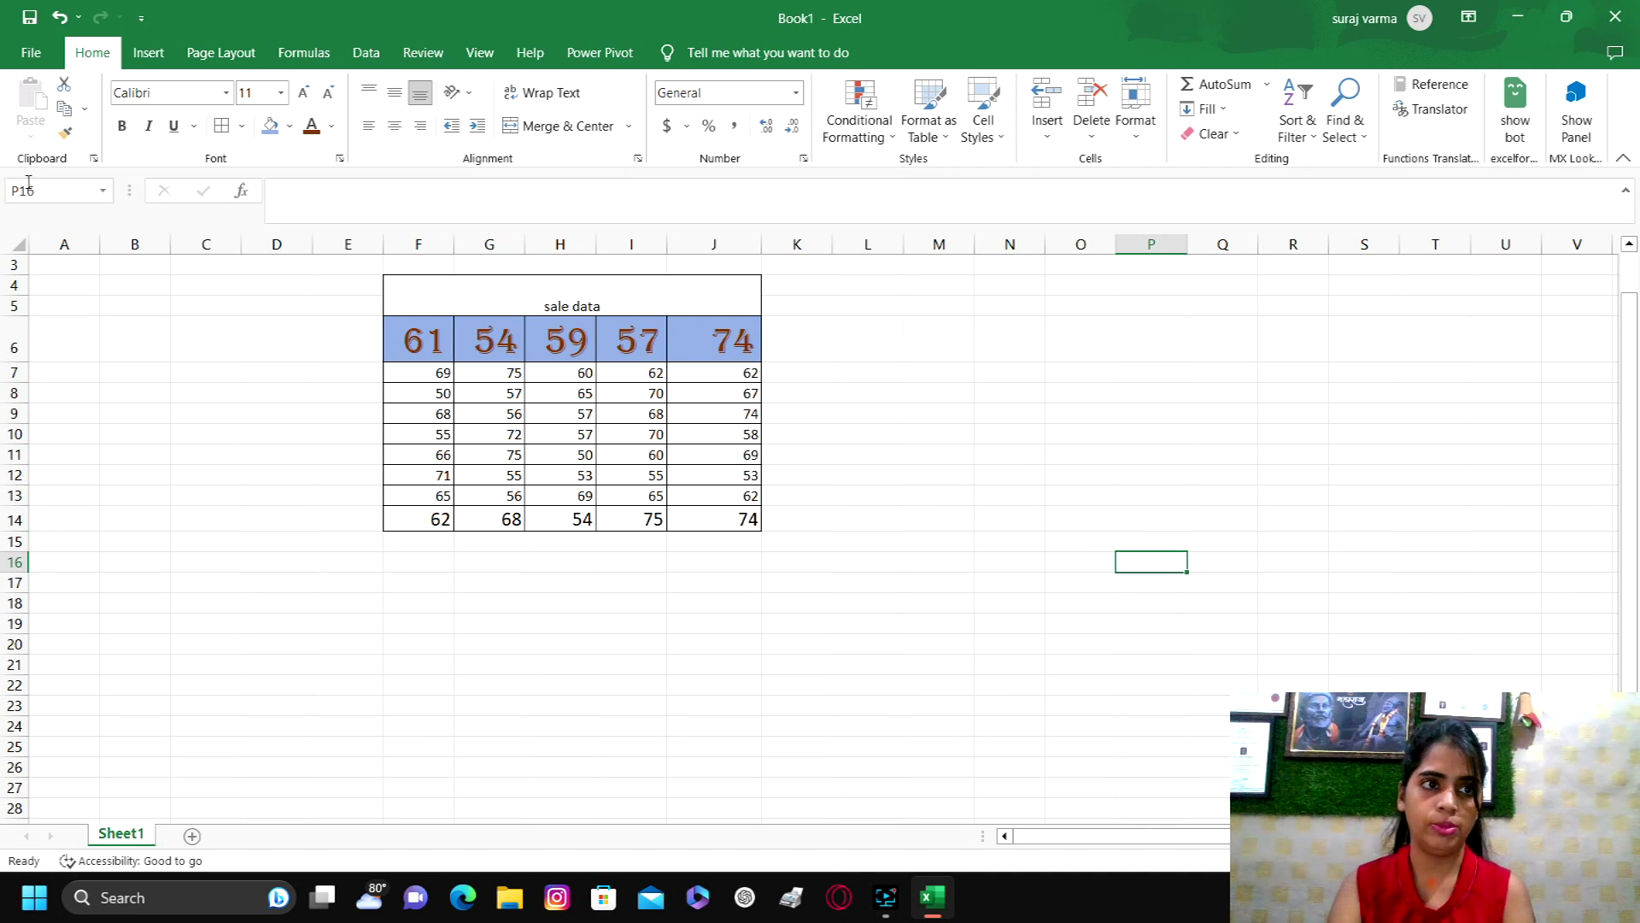
pyautogui.moveTo(1222, 600); pyautogui.dragTo(1159, 648)
pyautogui.click(1160, 648)
pyautogui.click(1351, 265)
pyautogui.moveTo(1147, 519)
pyautogui.mouseDown()
pyautogui.moveTo(1155, 229)
pyautogui.moveTo(1156, 245)
pyautogui.mouseUp()
pyautogui.click(1153, 242)
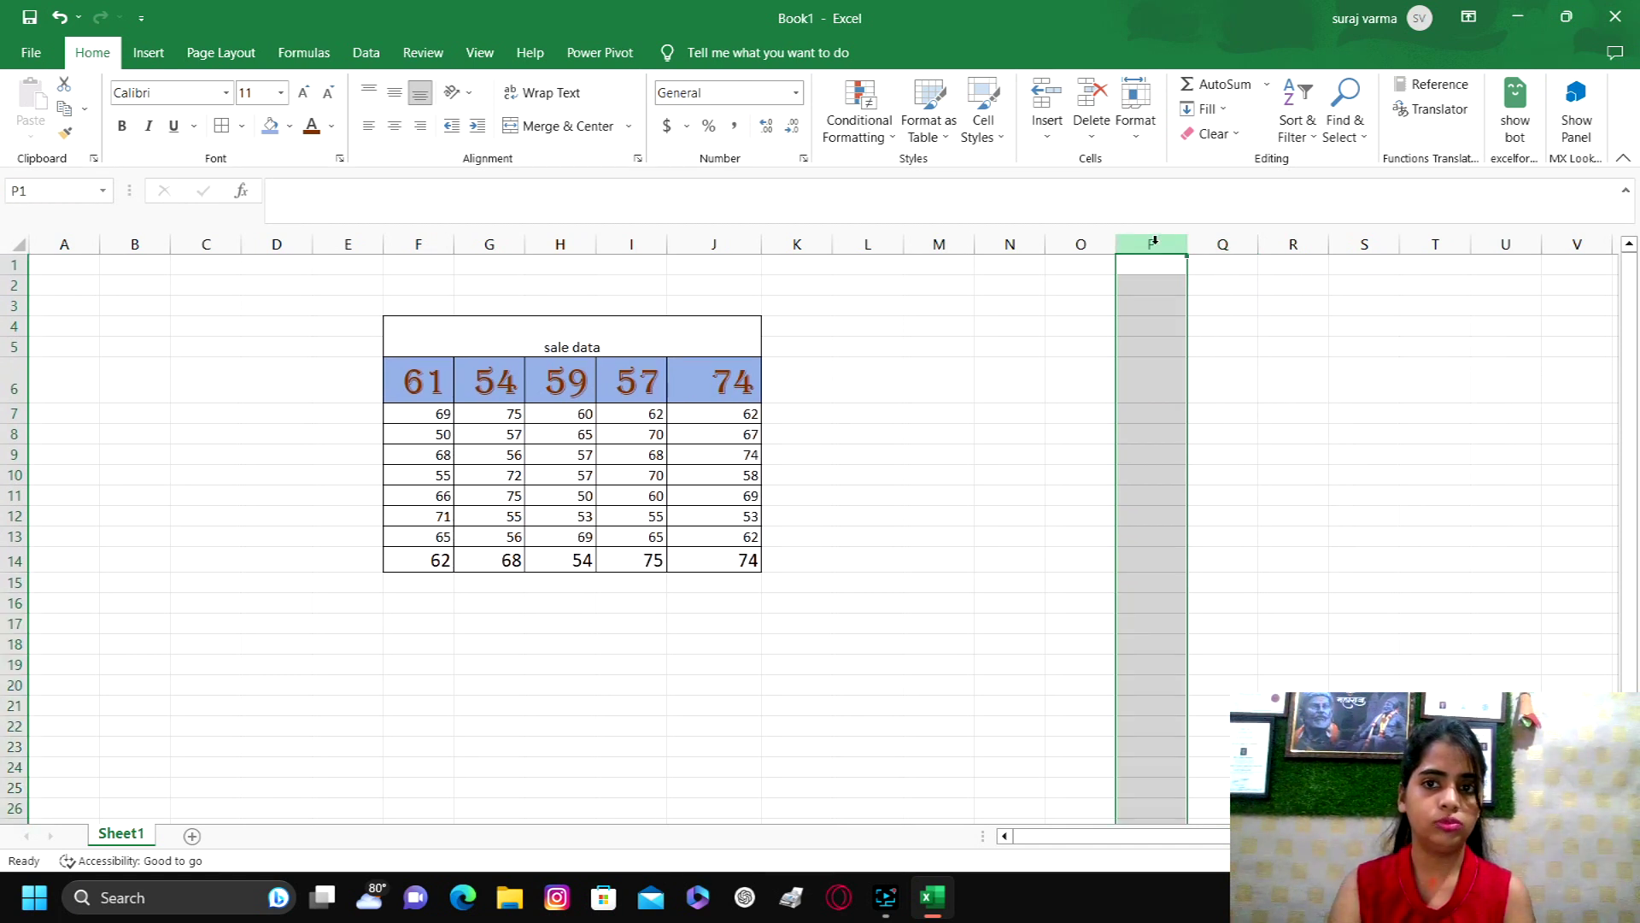
pyautogui.click(4, 285)
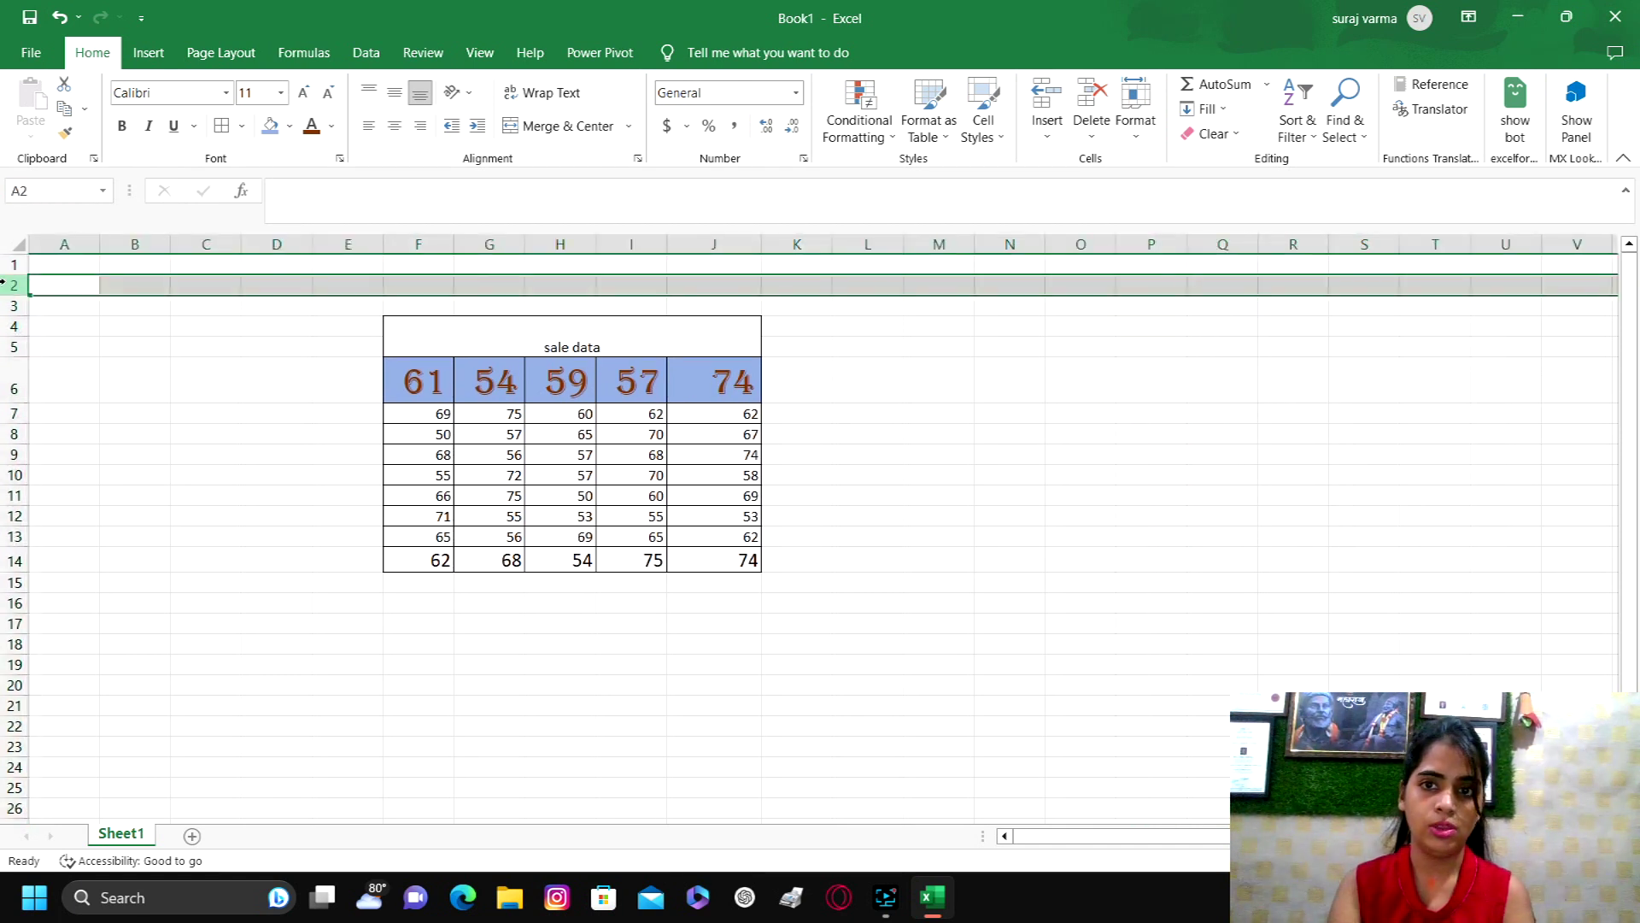
pyautogui.click(716, 415)
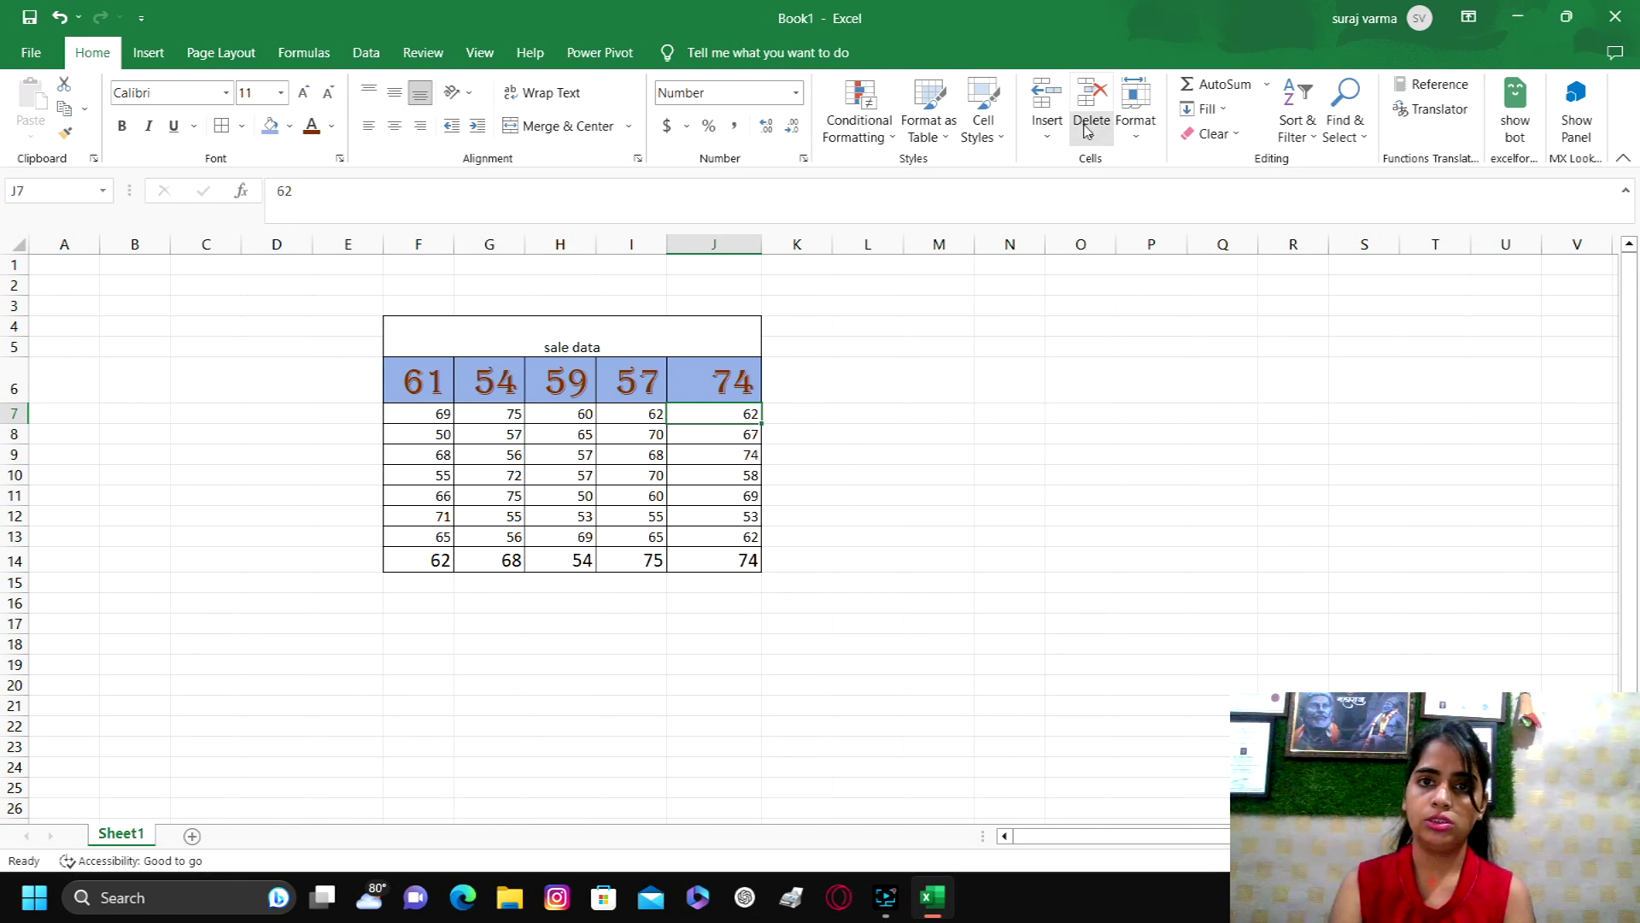
pyautogui.click(1136, 124)
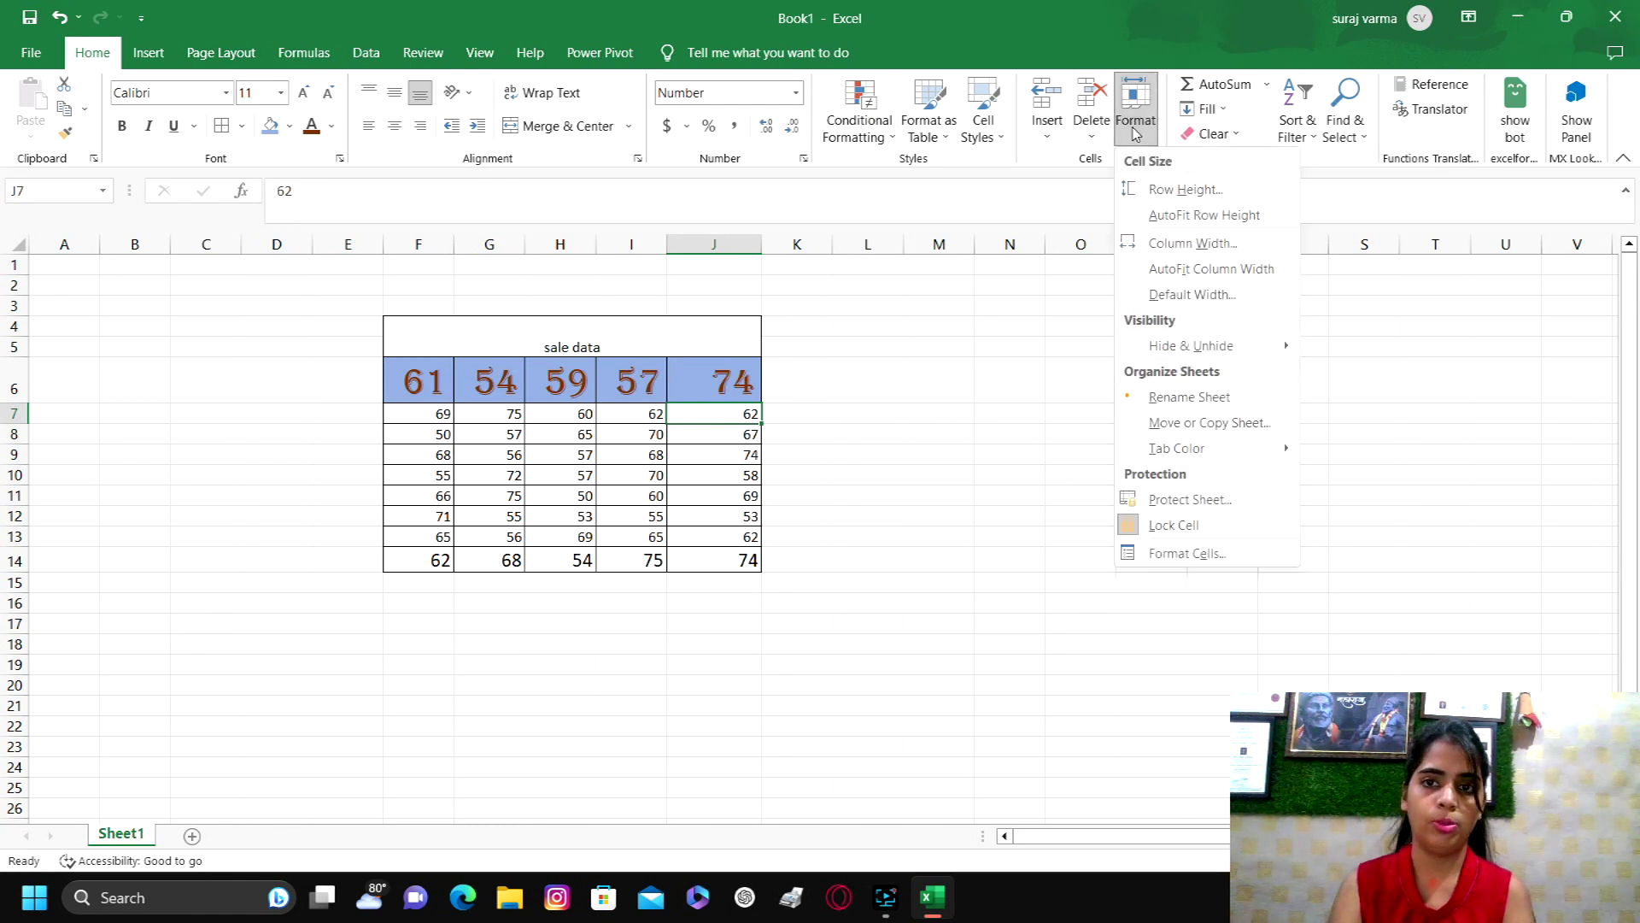
pyautogui.click(1184, 190)
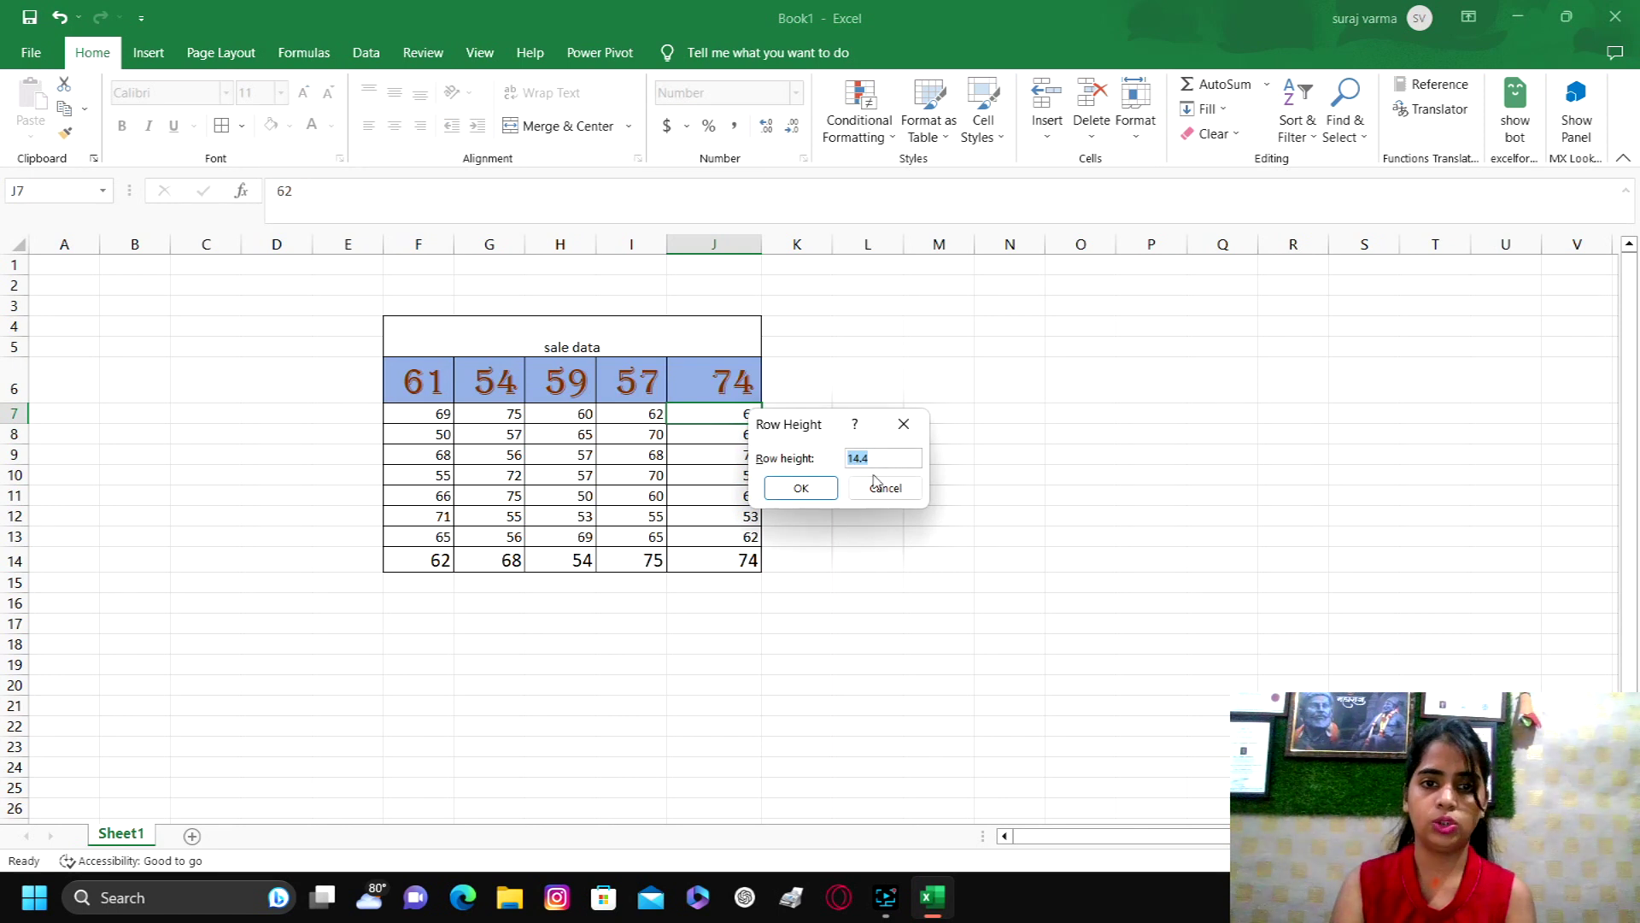
pyautogui.write('8')
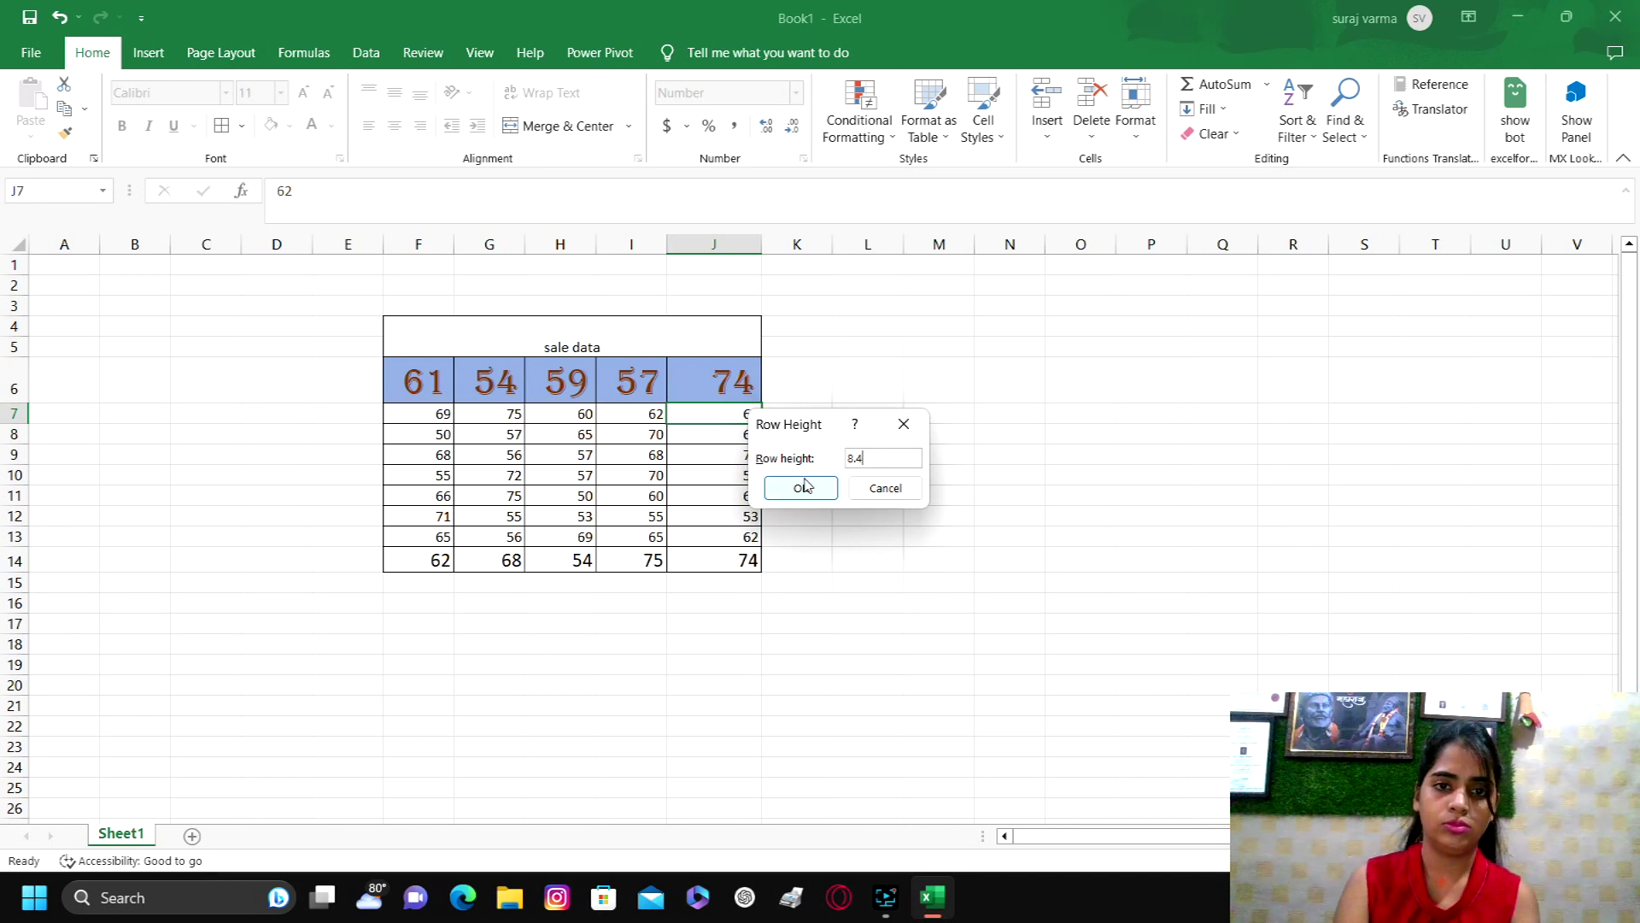
pyautogui.click(803, 488)
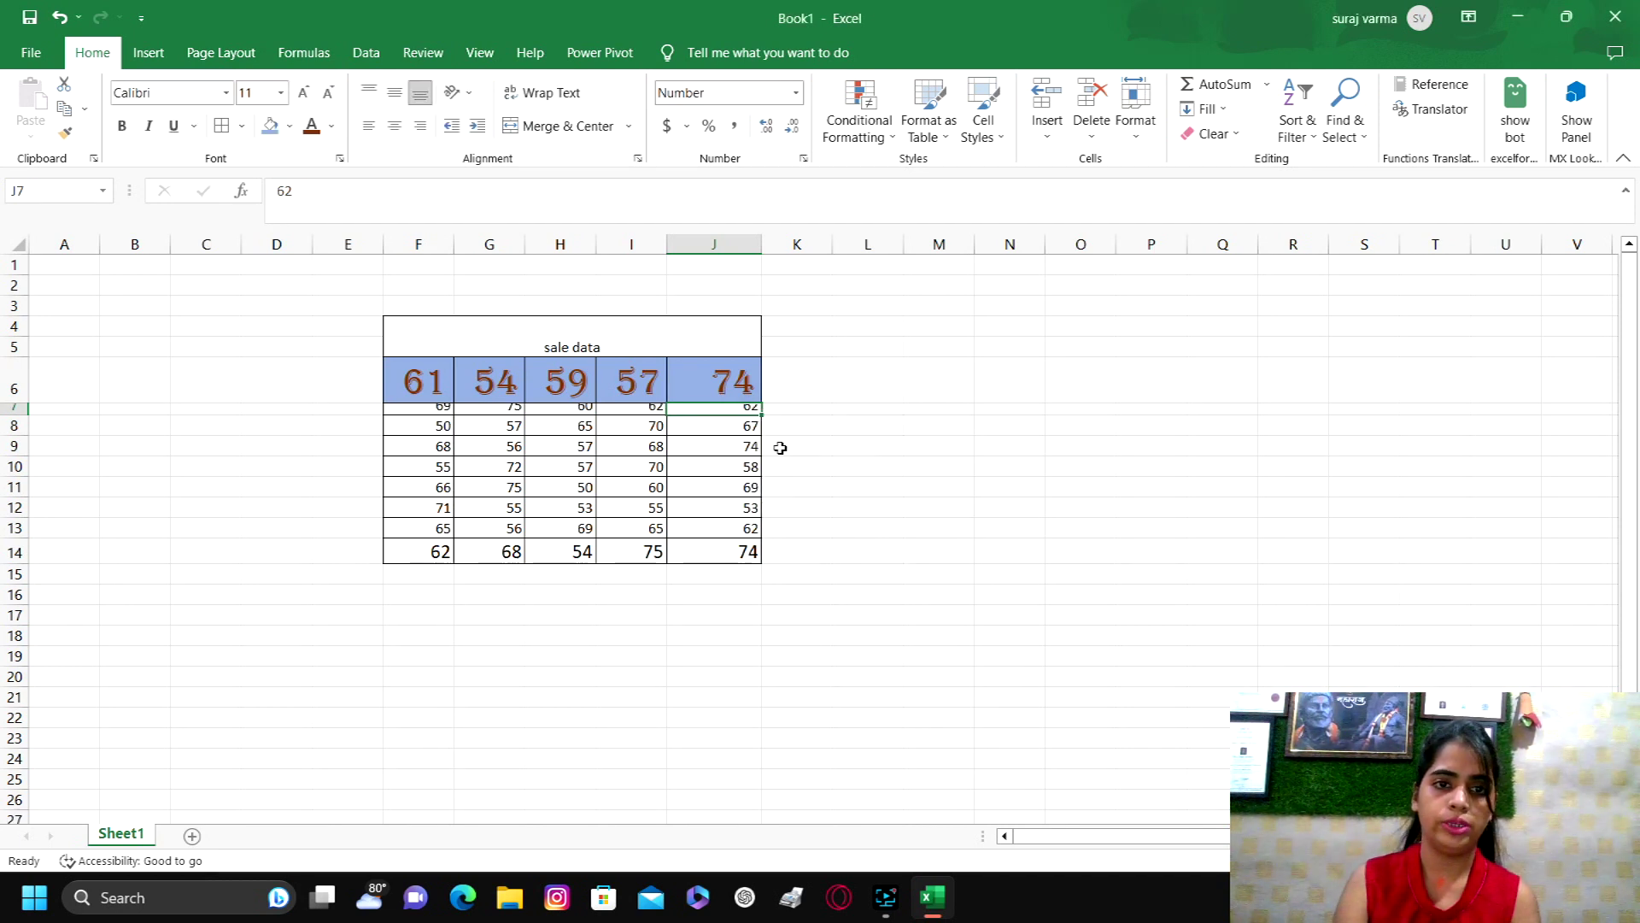
pyautogui.hotkey('ctrl', 'z')
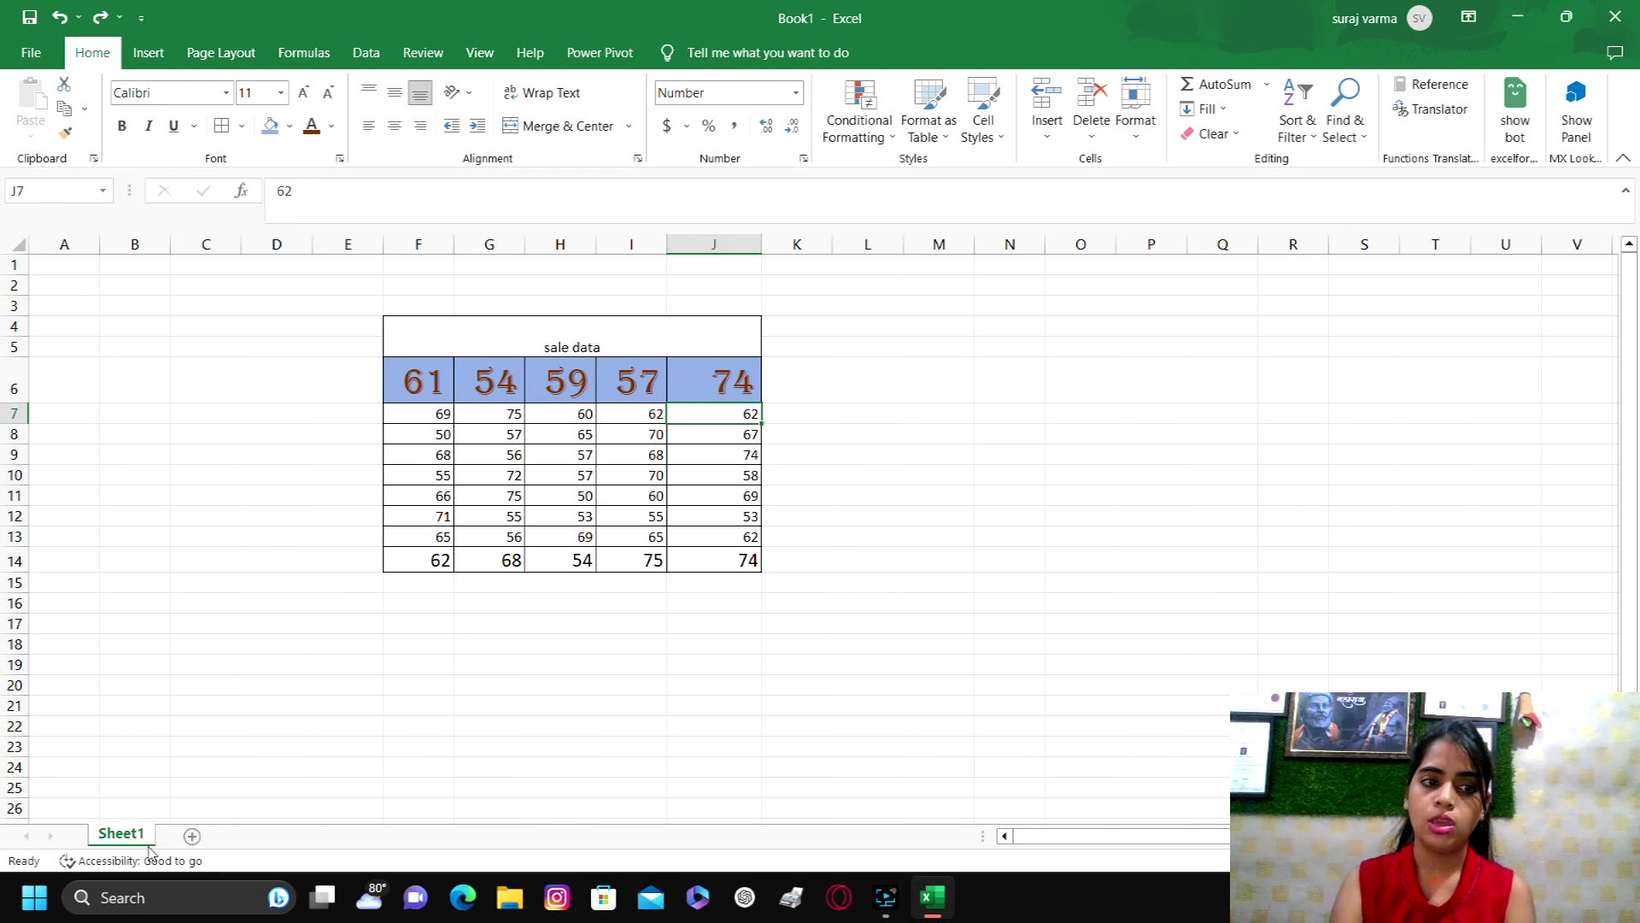
pyautogui.click(193, 837)
# Add Sheet3 and return to Sheet1 with the sale data
pyautogui.click(258, 837)
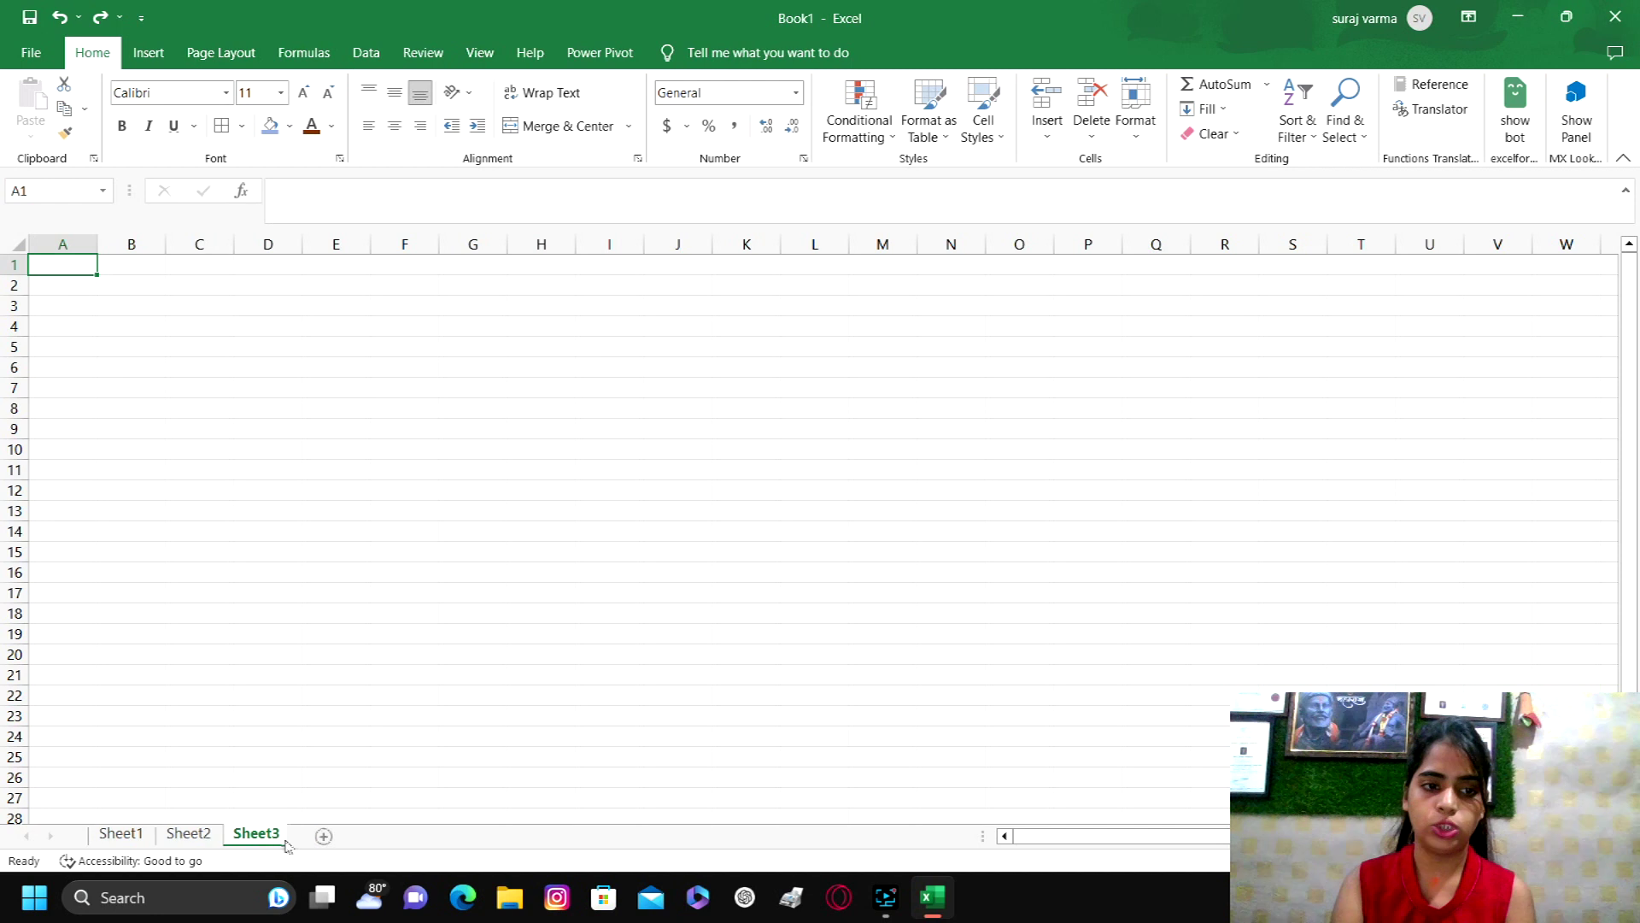
pyautogui.click(124, 834)
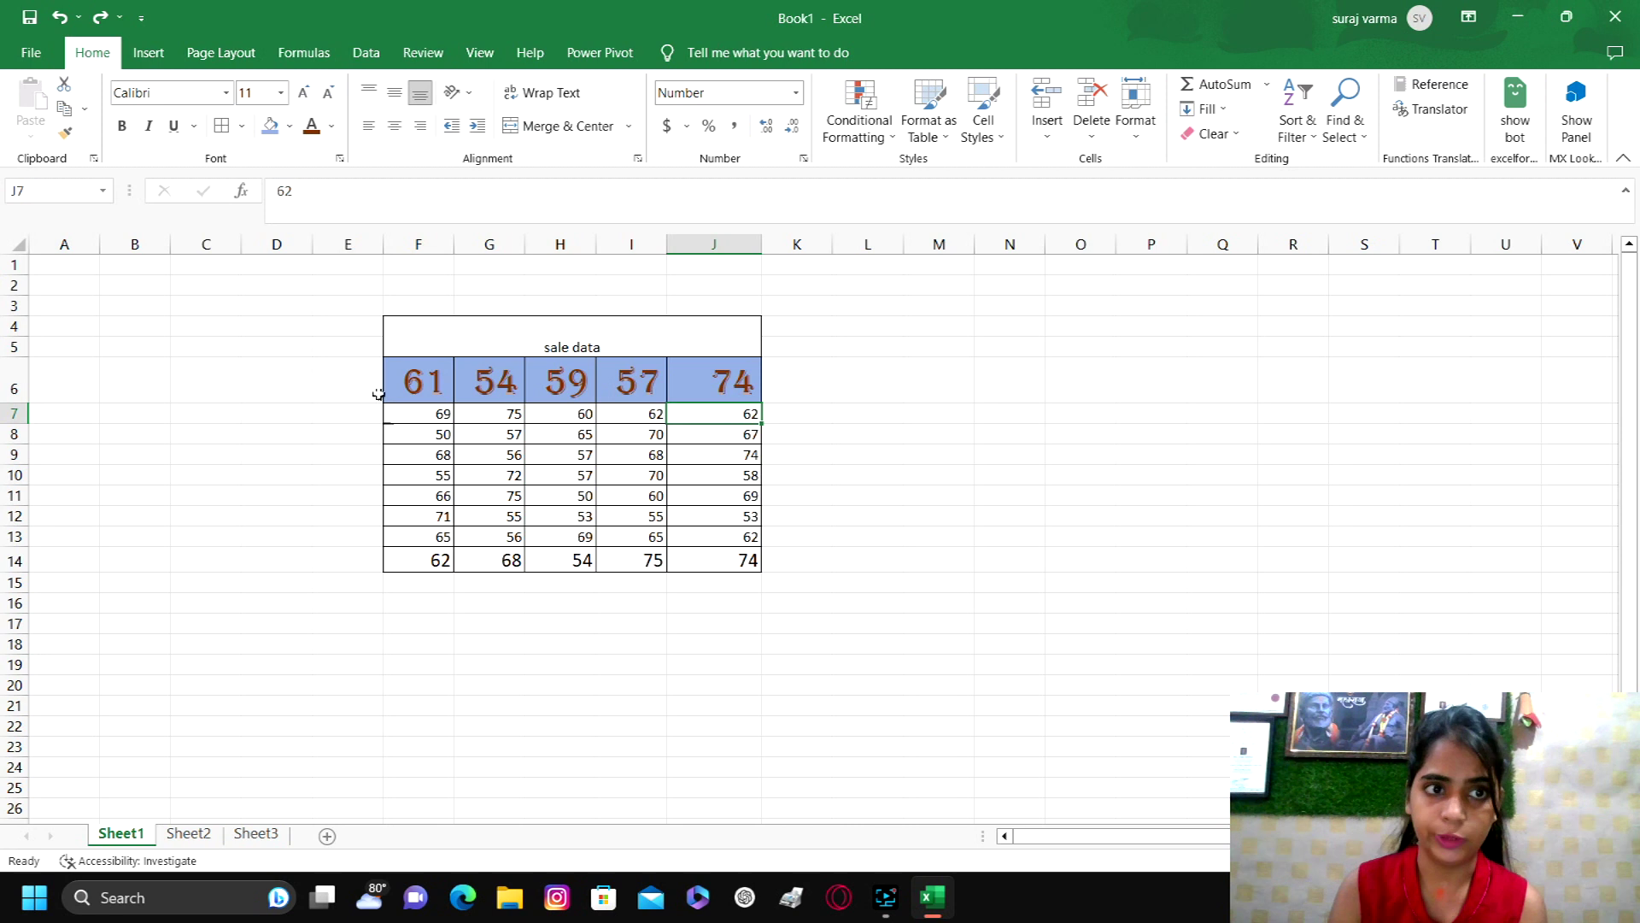
pyautogui.click(350, 269)
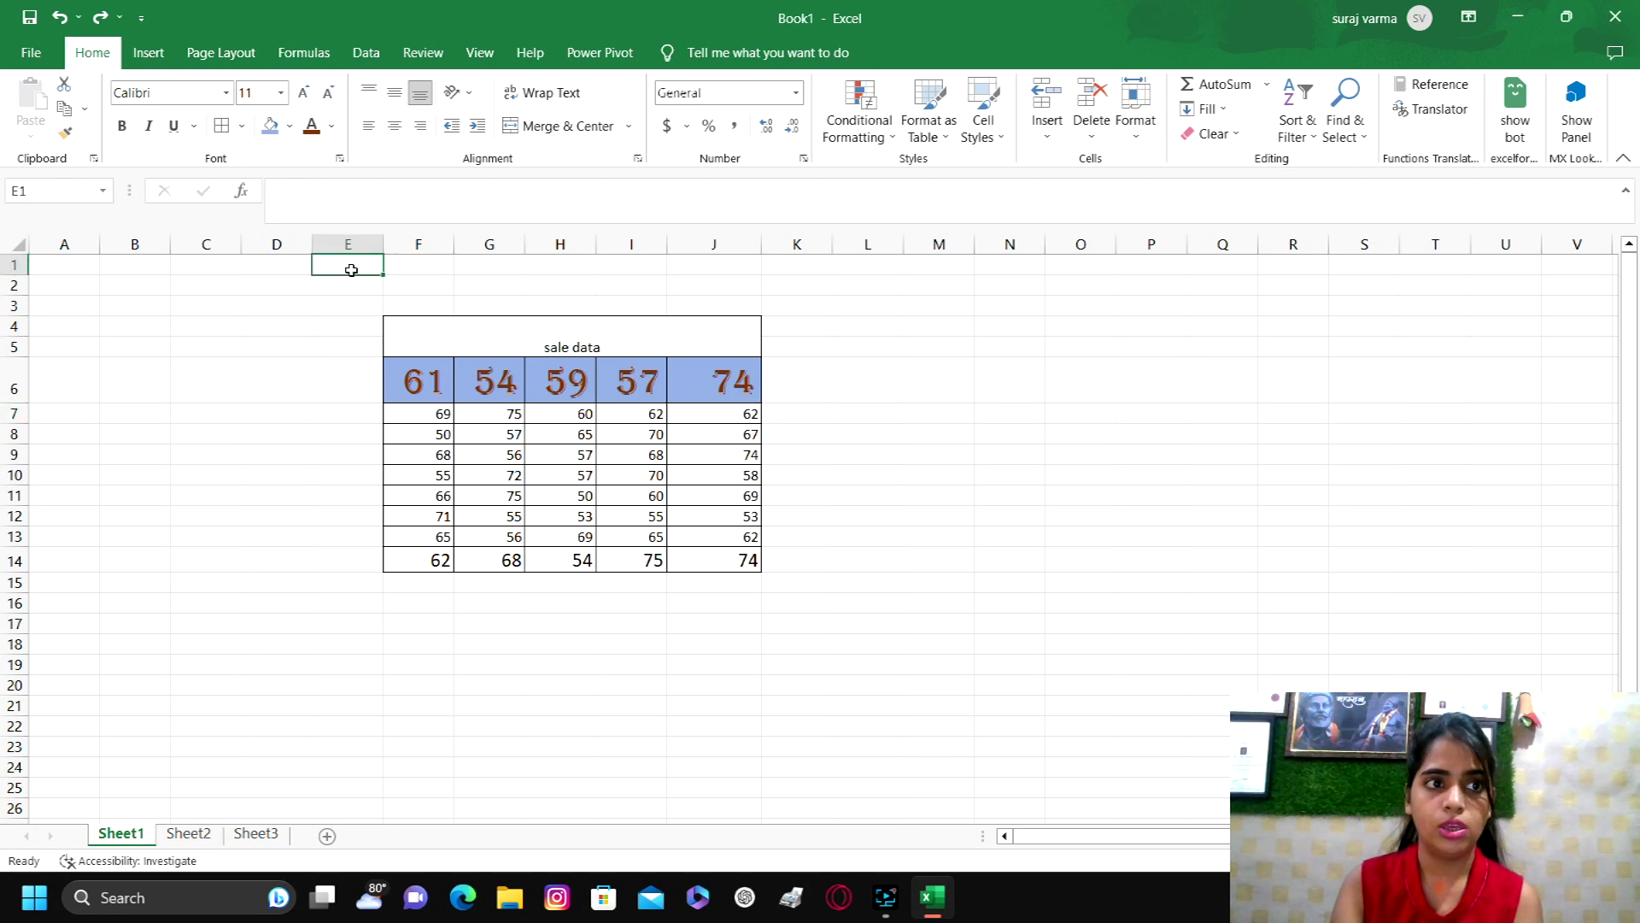
# Switch to the blank Sheet2 and select various cells up to D18
pyautogui.click(186, 834)
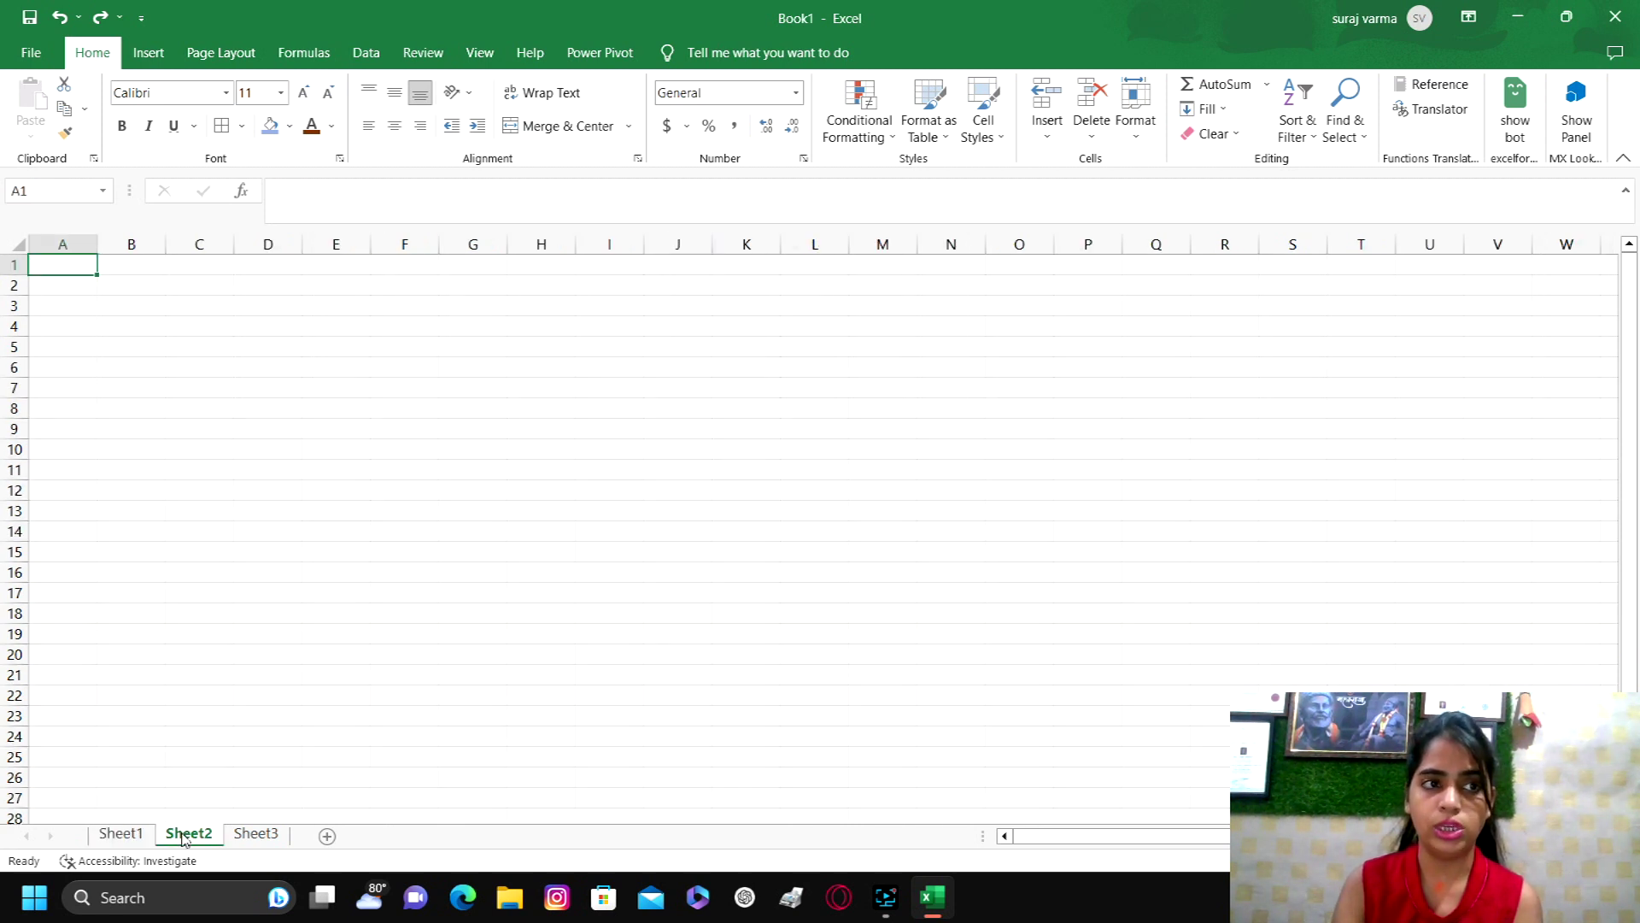
pyautogui.click(106, 329)
pyautogui.click(77, 271)
pyautogui.moveTo(51, 424); pyautogui.dragTo(288, 609)
pyautogui.click(288, 608)
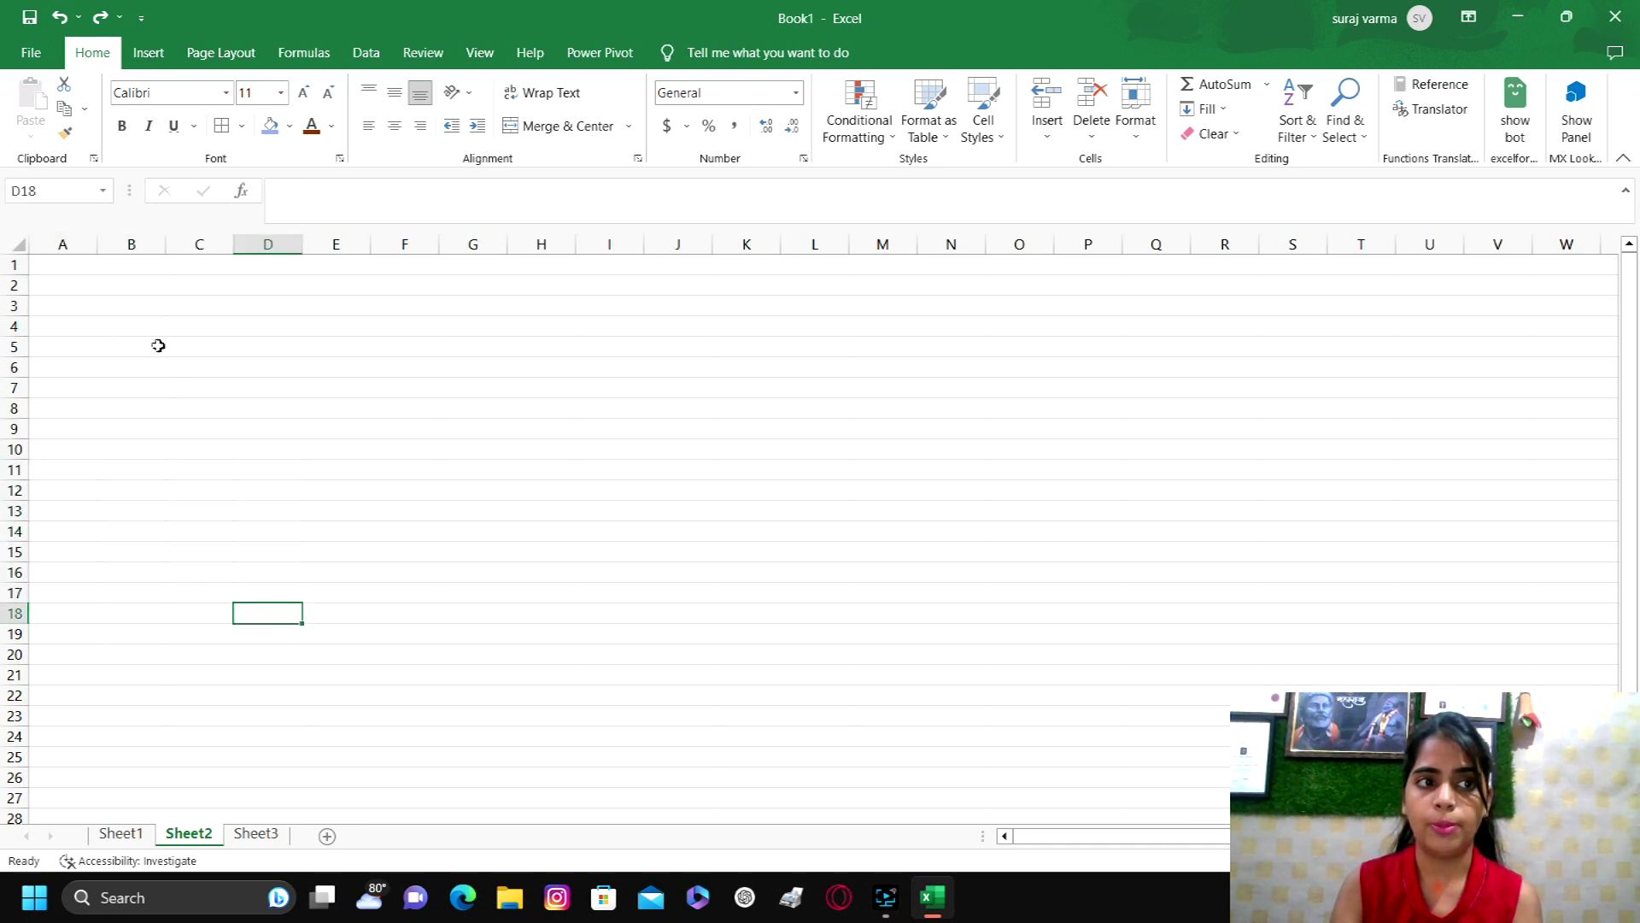
pyautogui.click(311, 285)
pyautogui.click(343, 262)
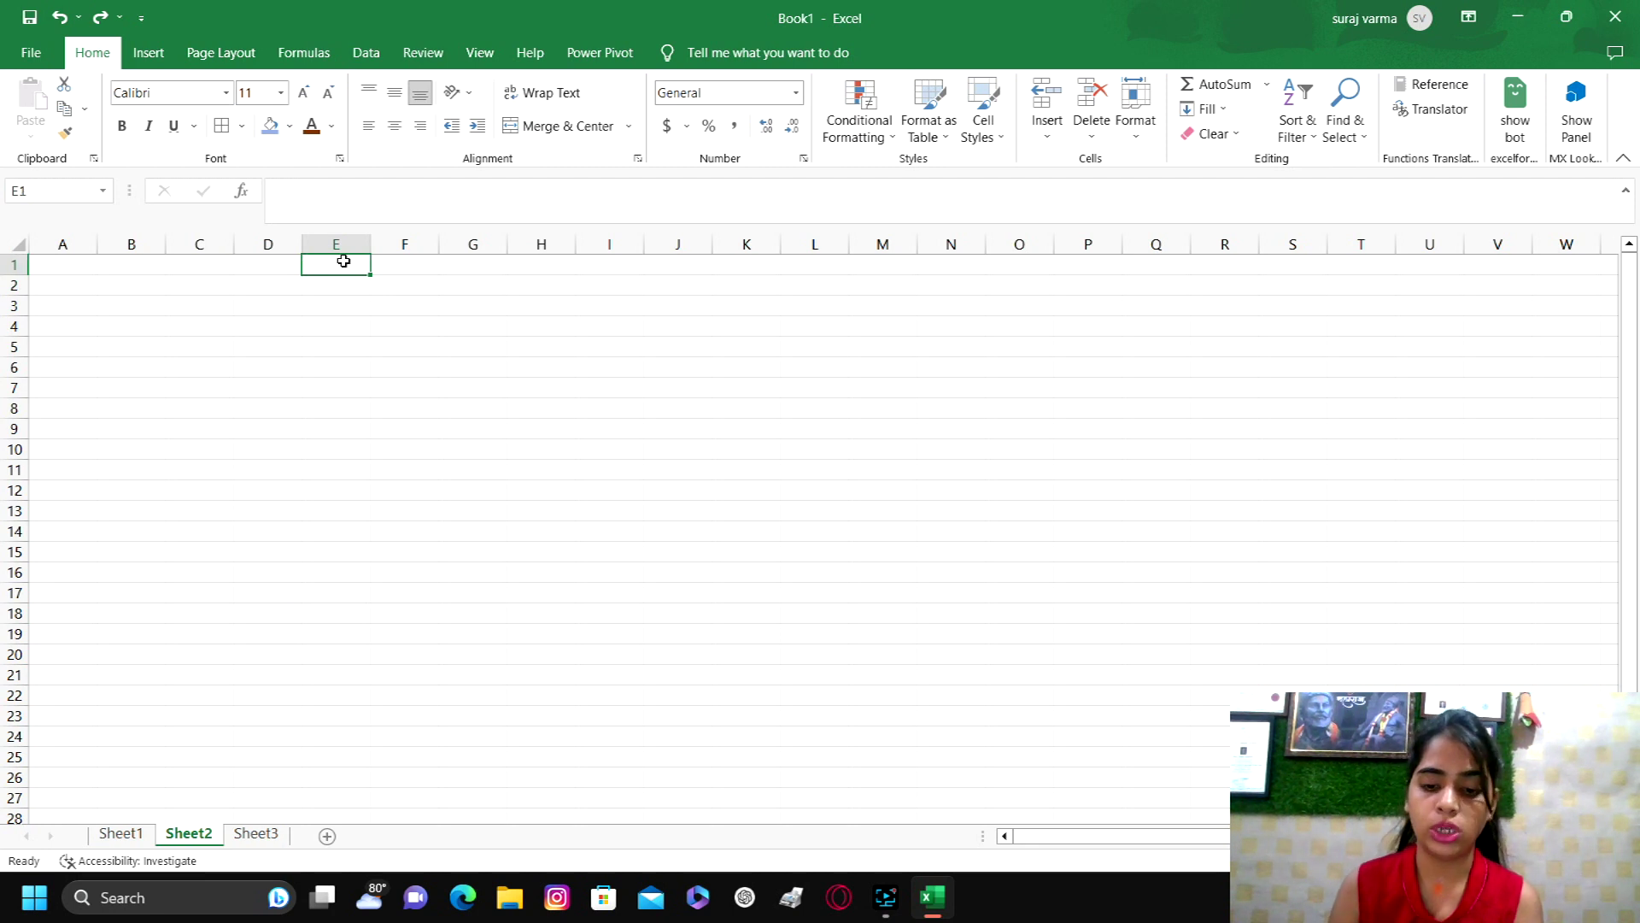
# Jump to Sheet2's last row and back to the top, ending at cell D3
pyautogui.hotkey('ctrl', 'Down')
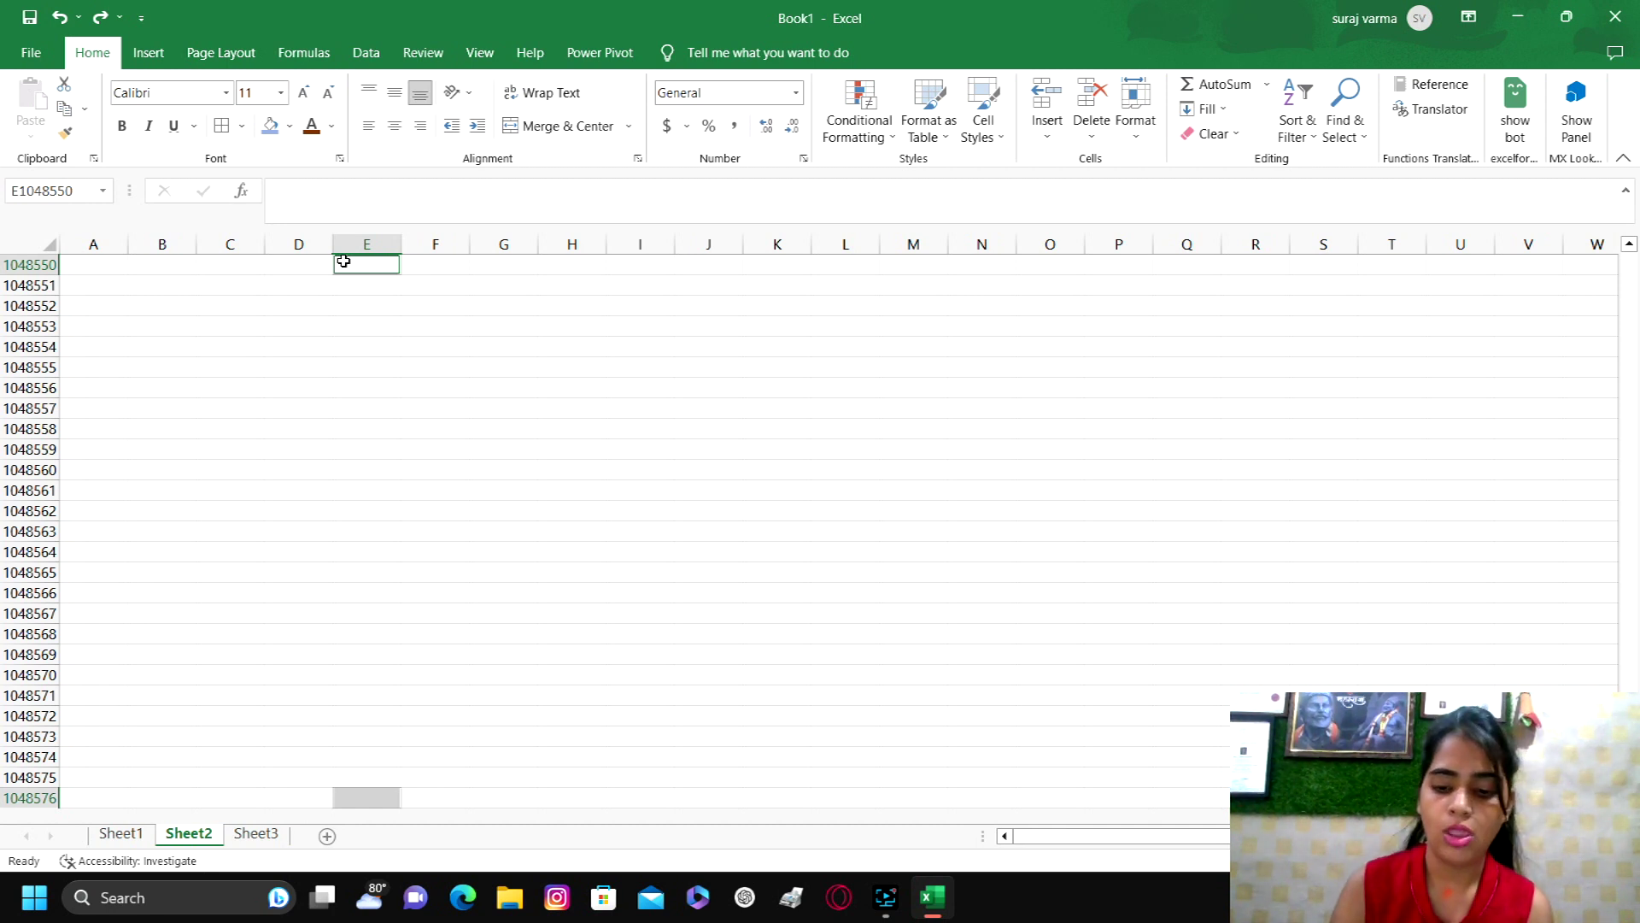
pyautogui.hotkey('ctrl', 'Up')
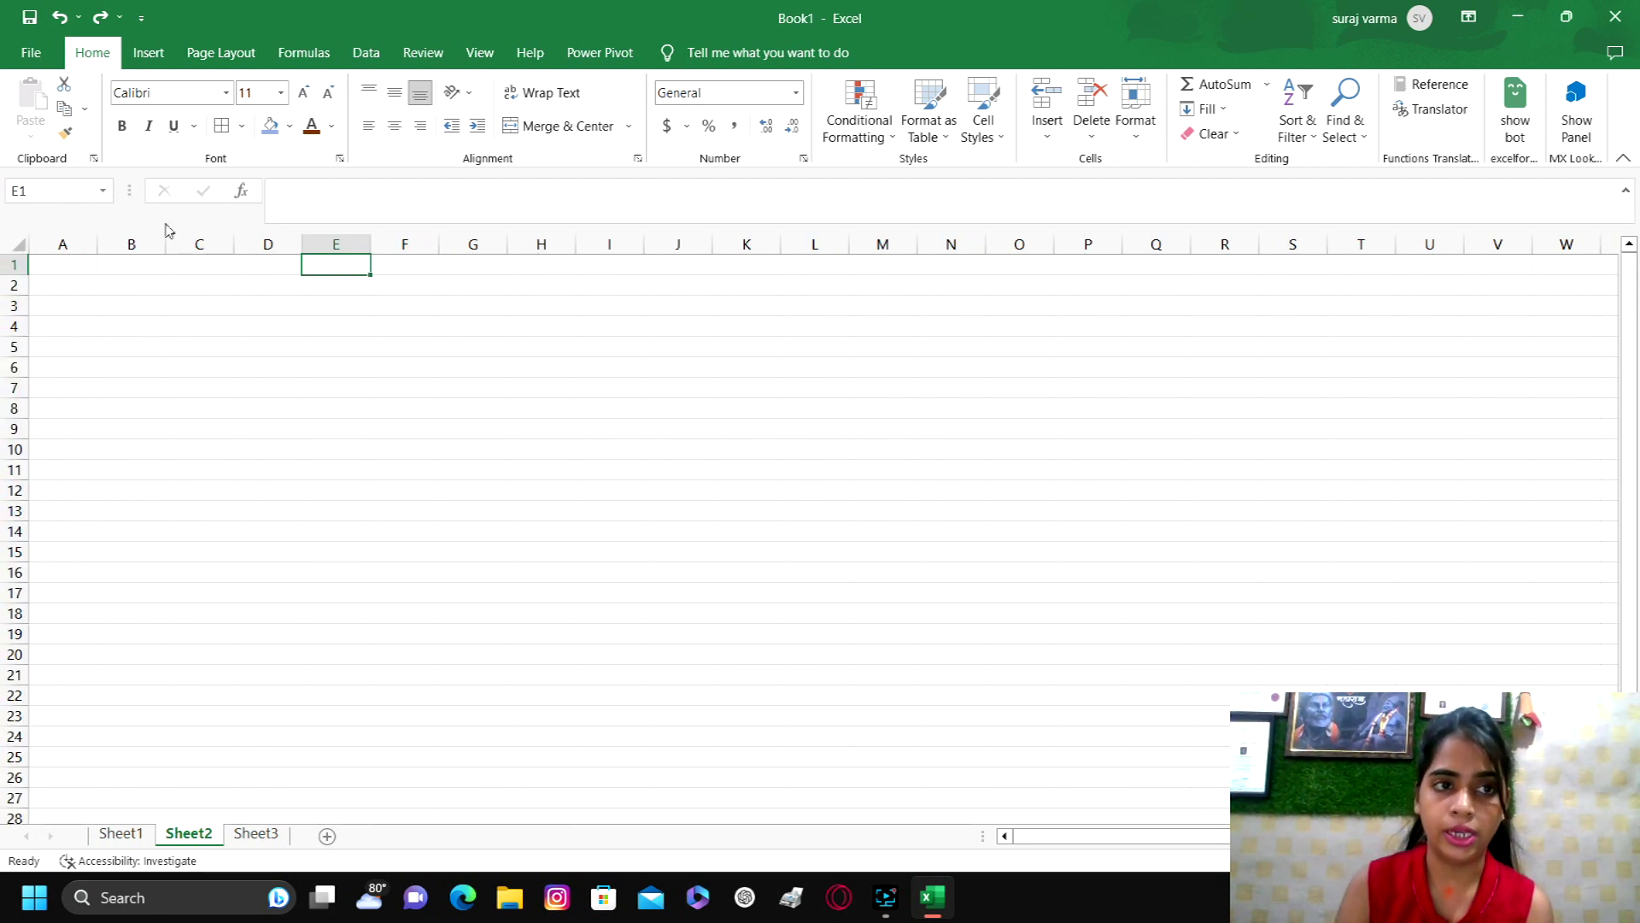
pyautogui.click(238, 299)
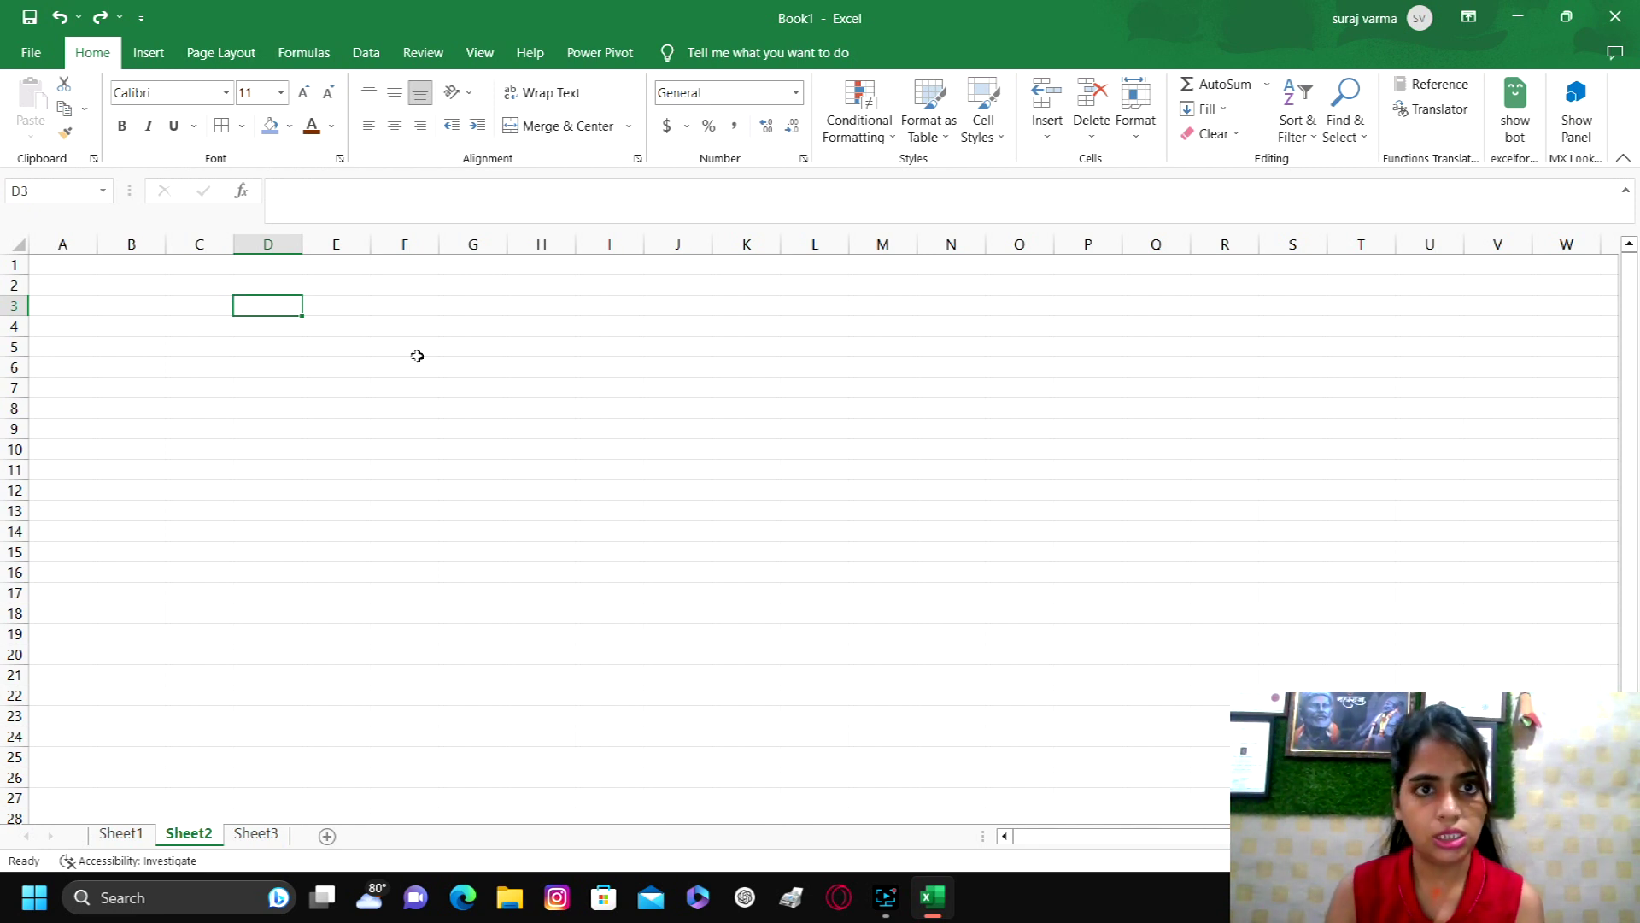
pyautogui.click(872, 897)
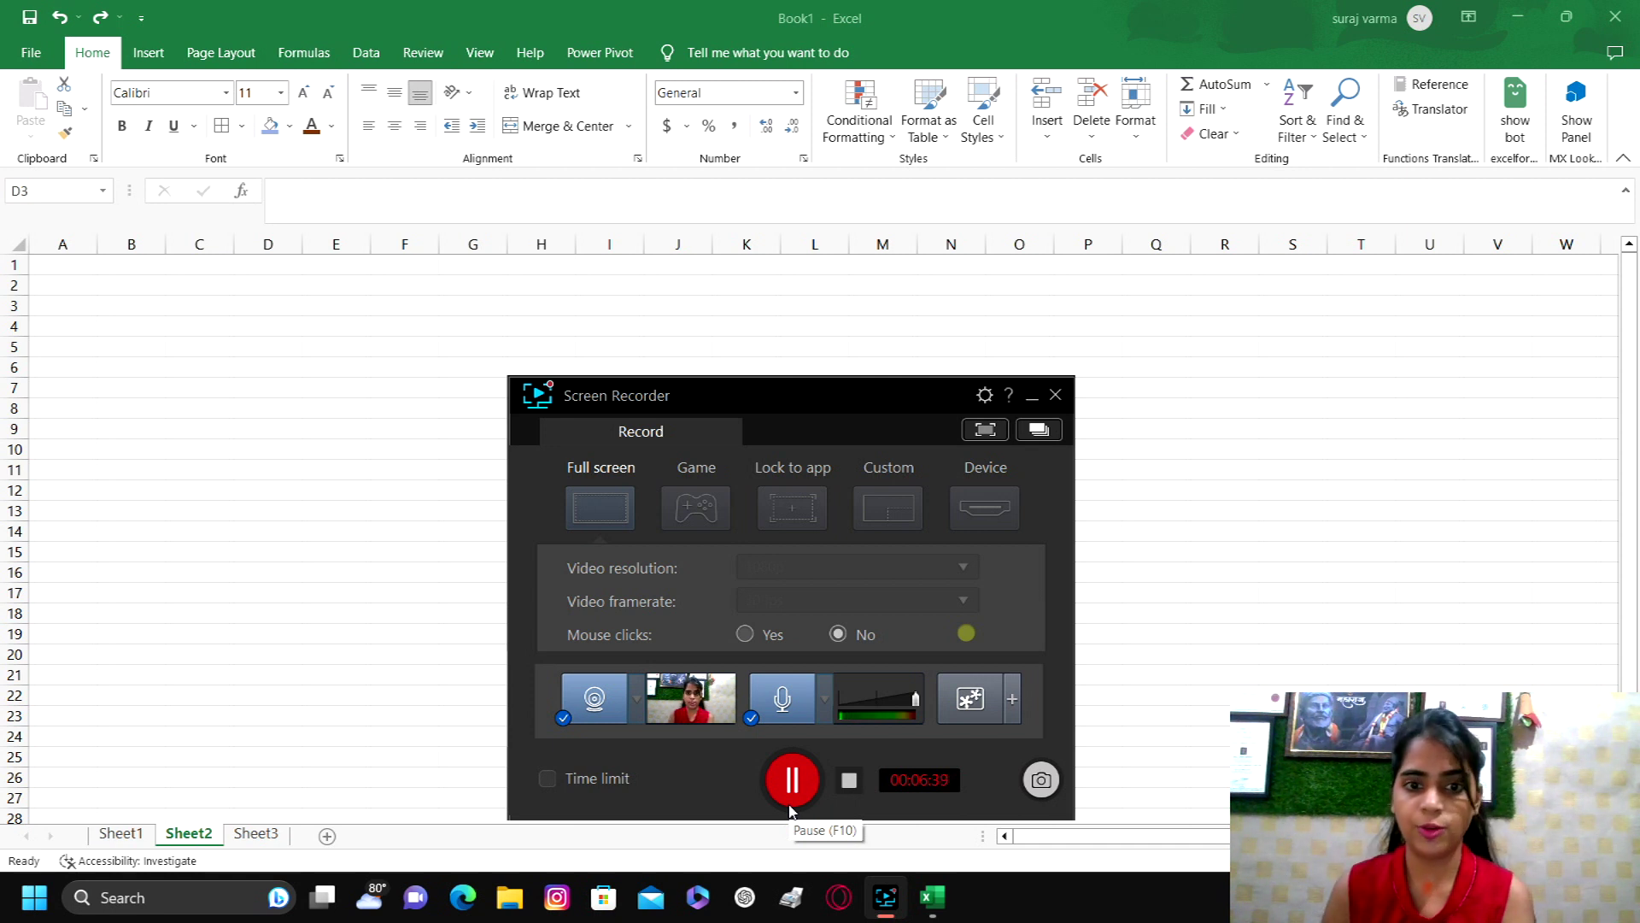
pyautogui.click(846, 780)
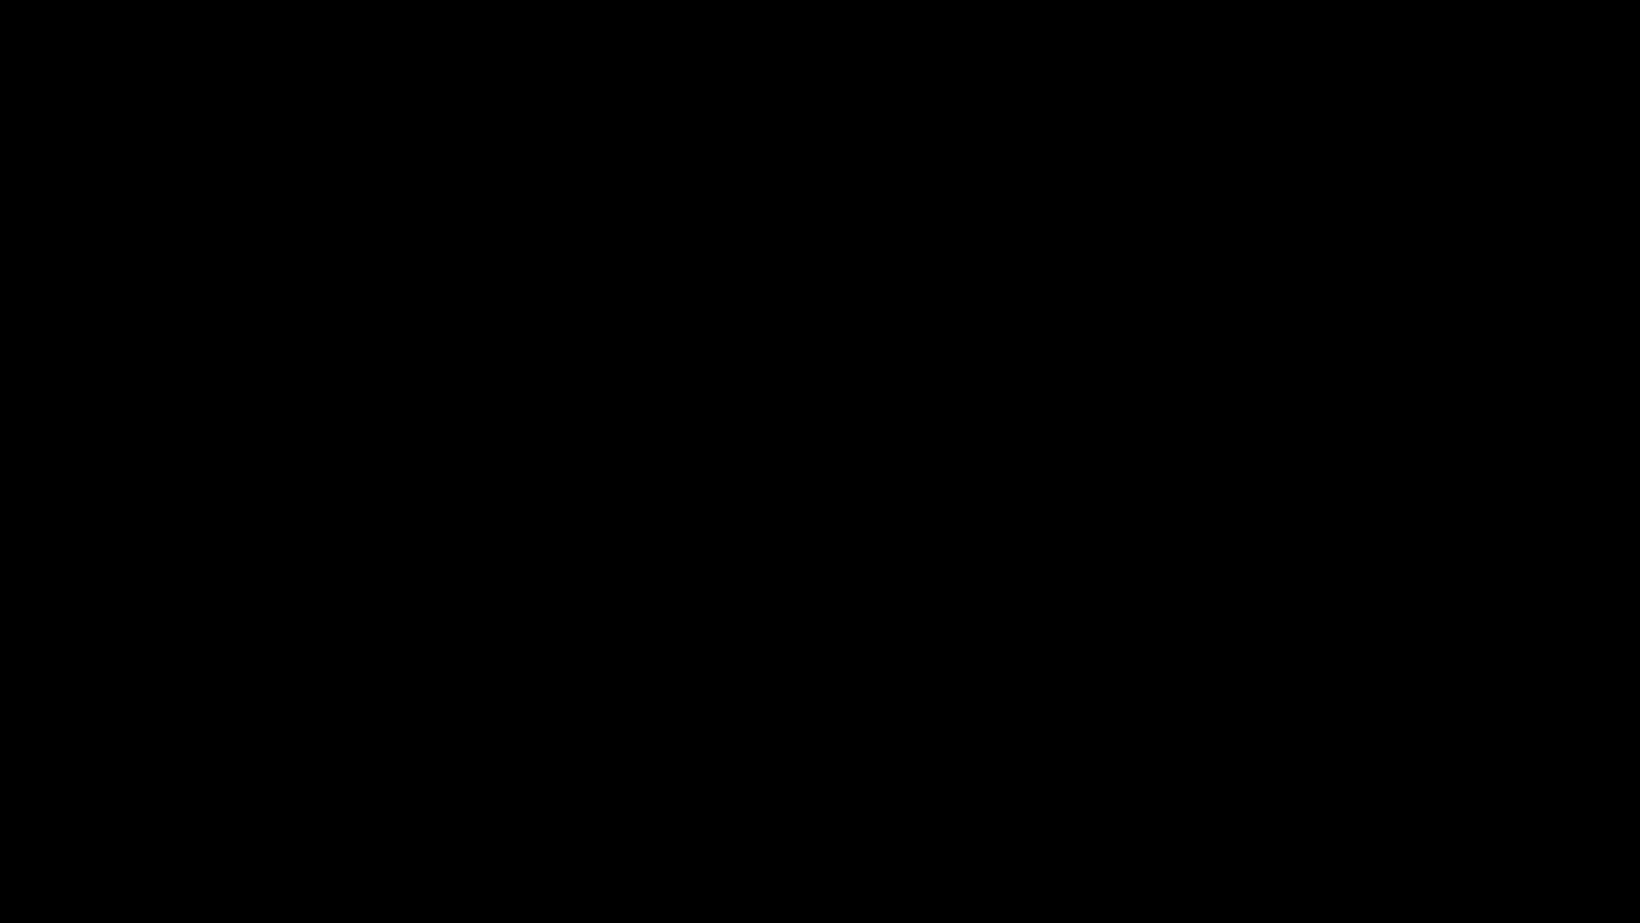